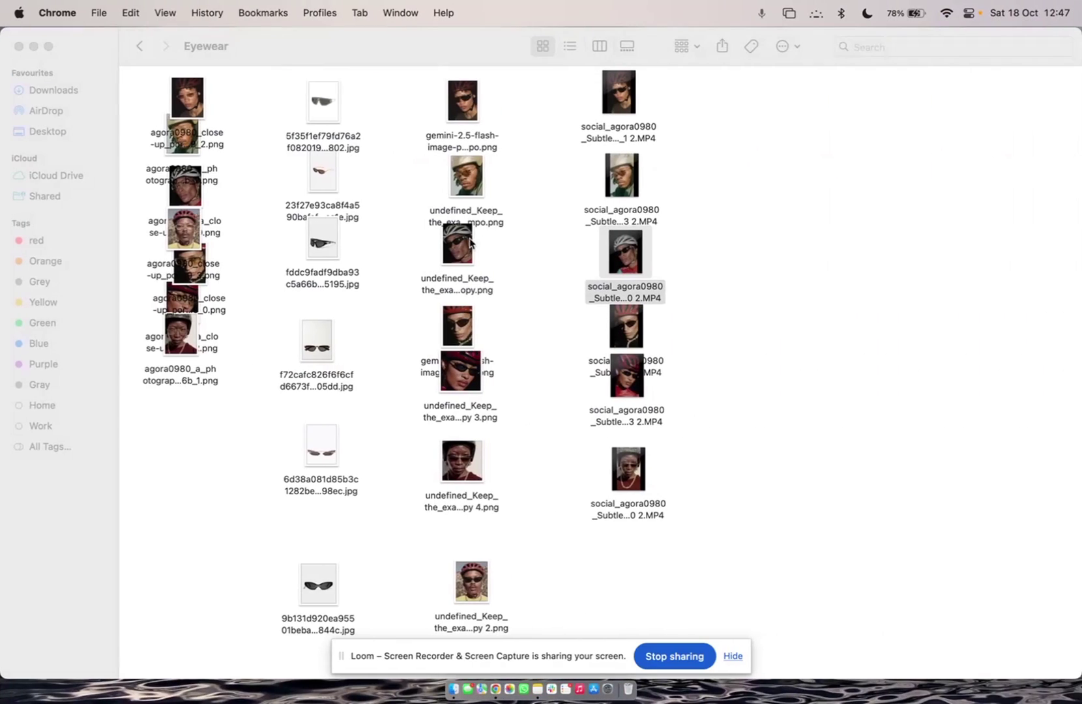
- Quick Look through the sunglasses product shots in the Eyewear folder
click(323, 103)
key(space)
key(Down)
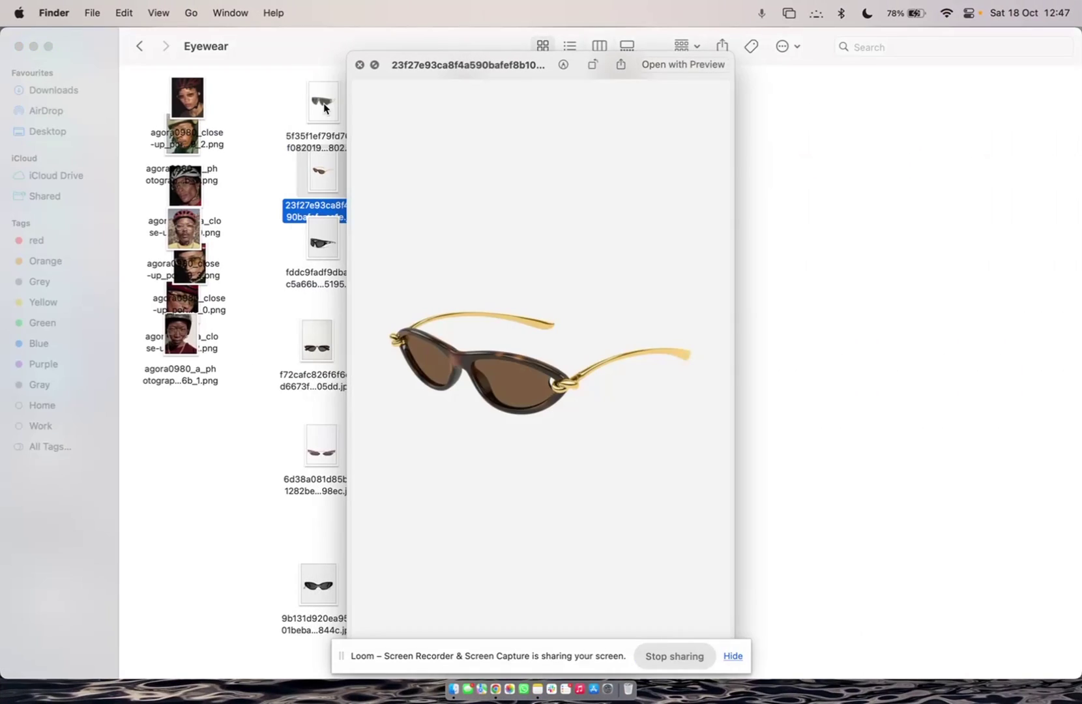
key(Down)
key(Down)
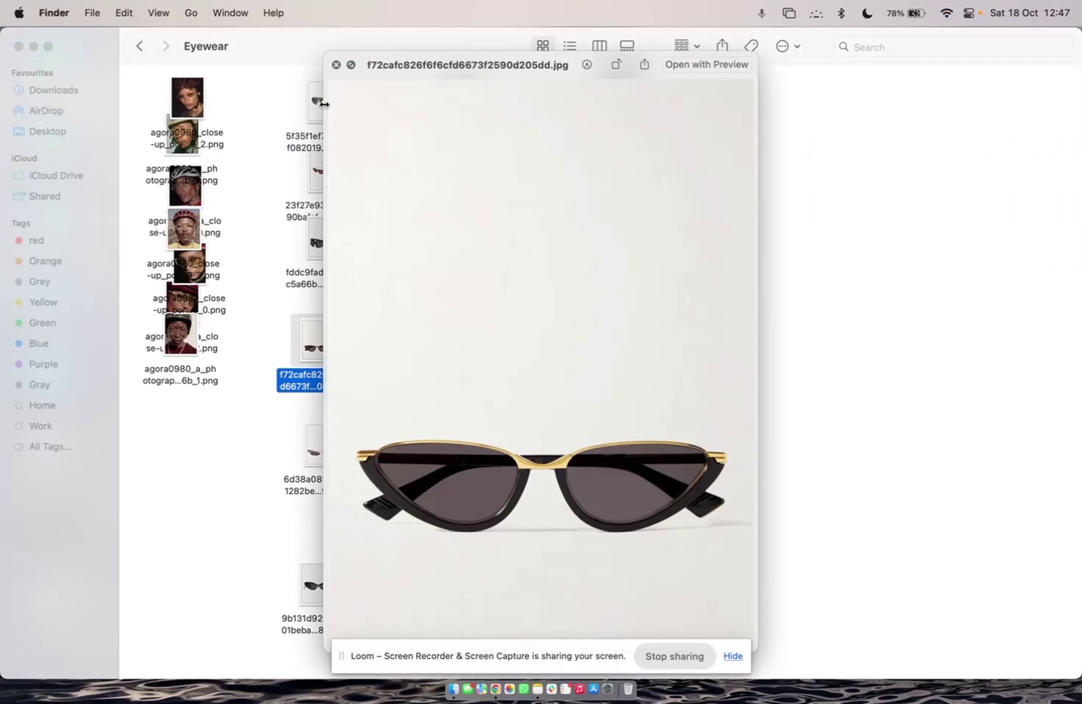
- Preview the Gemini-generated model photos one after another
key(Down)
key(space)
click(472, 99)
key(space)
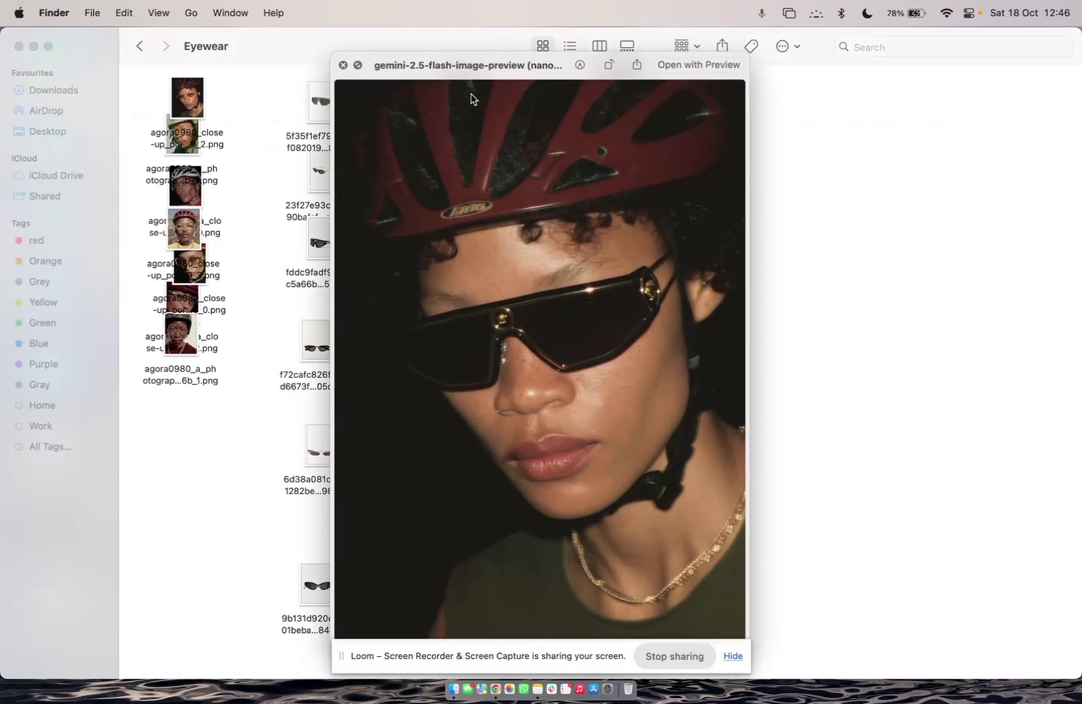
key(Down)
key(Down)
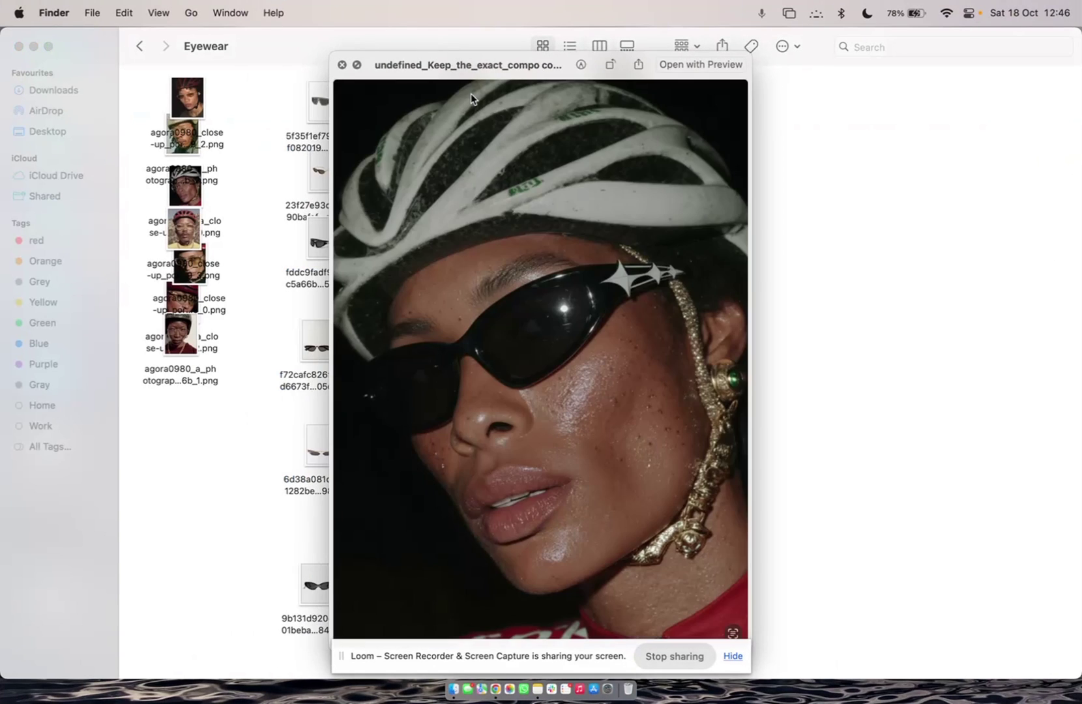
key(Down)
key(Down)
key(space)
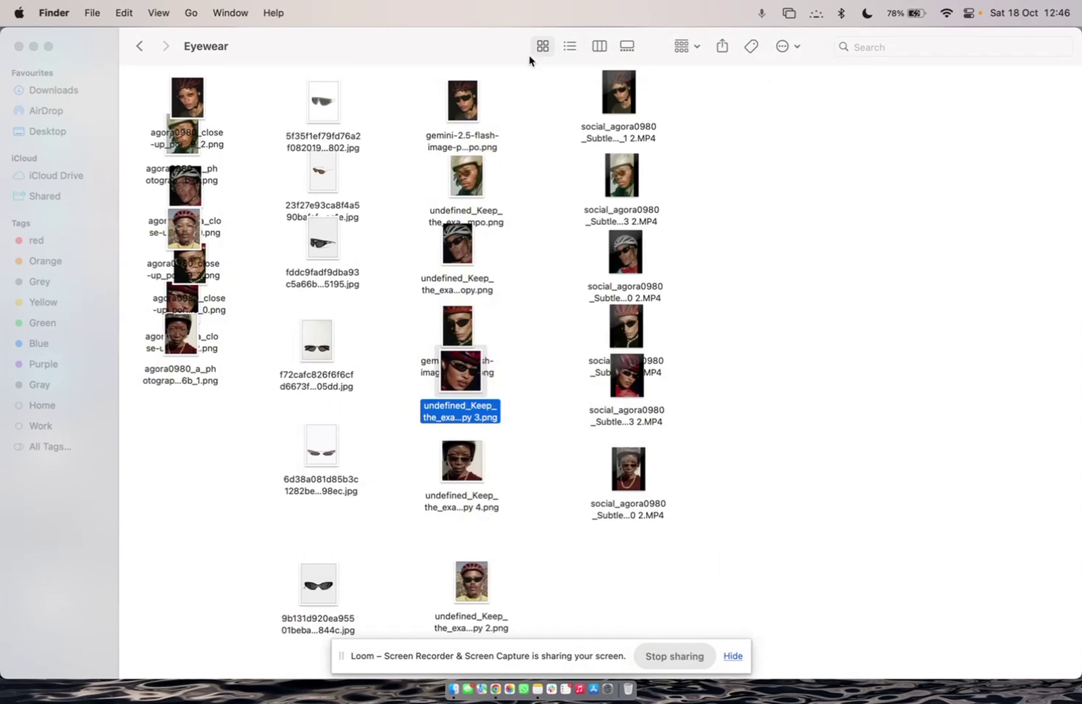
- Preview a model video clip, then bring the browser forward
click(620, 108)
key(space)
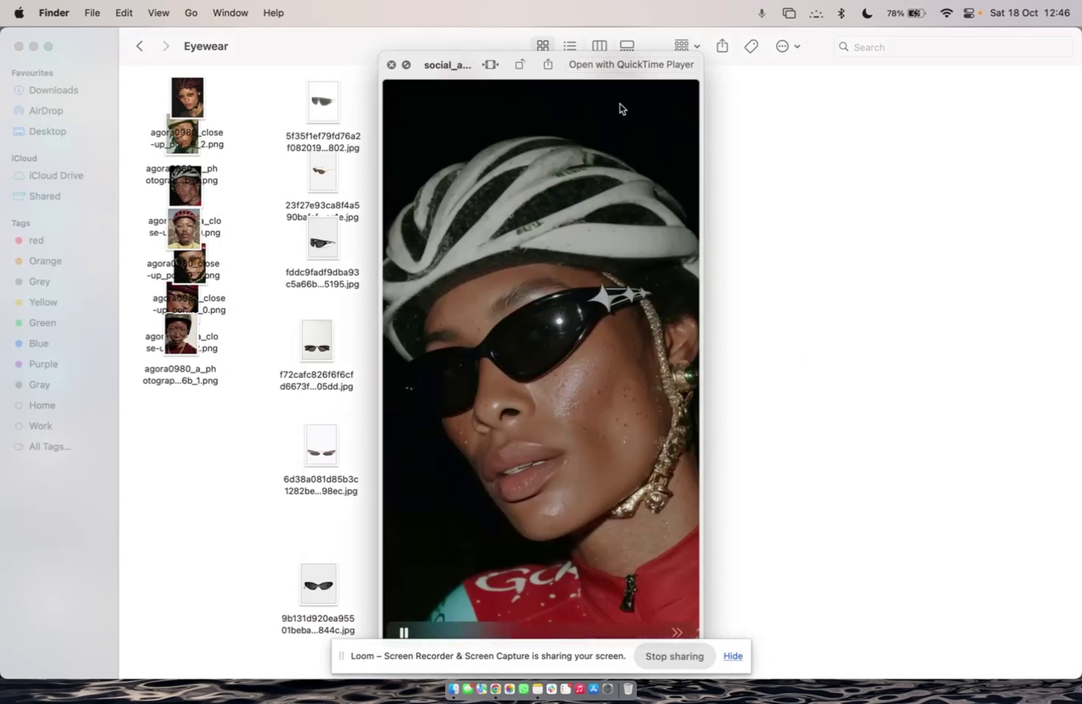
key(space)
key(ctrl+Left)
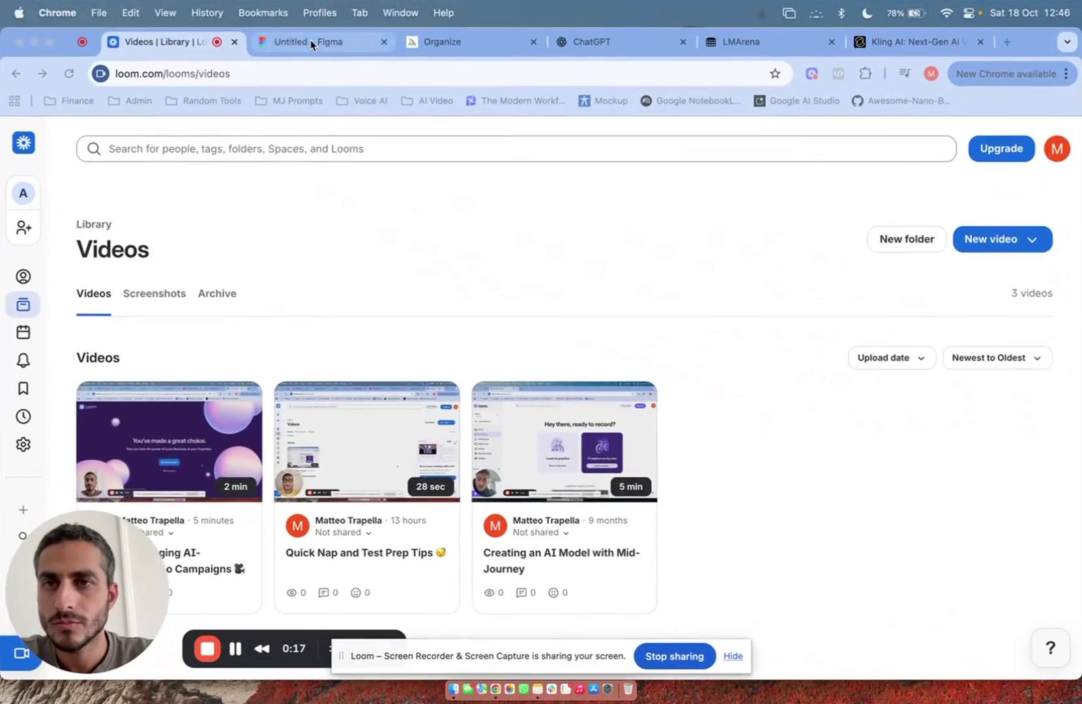
- Bring up the 'Ai product video workflow (Eyewear)' board, zoomed into the Step 1 Image Creation column
click(310, 41)
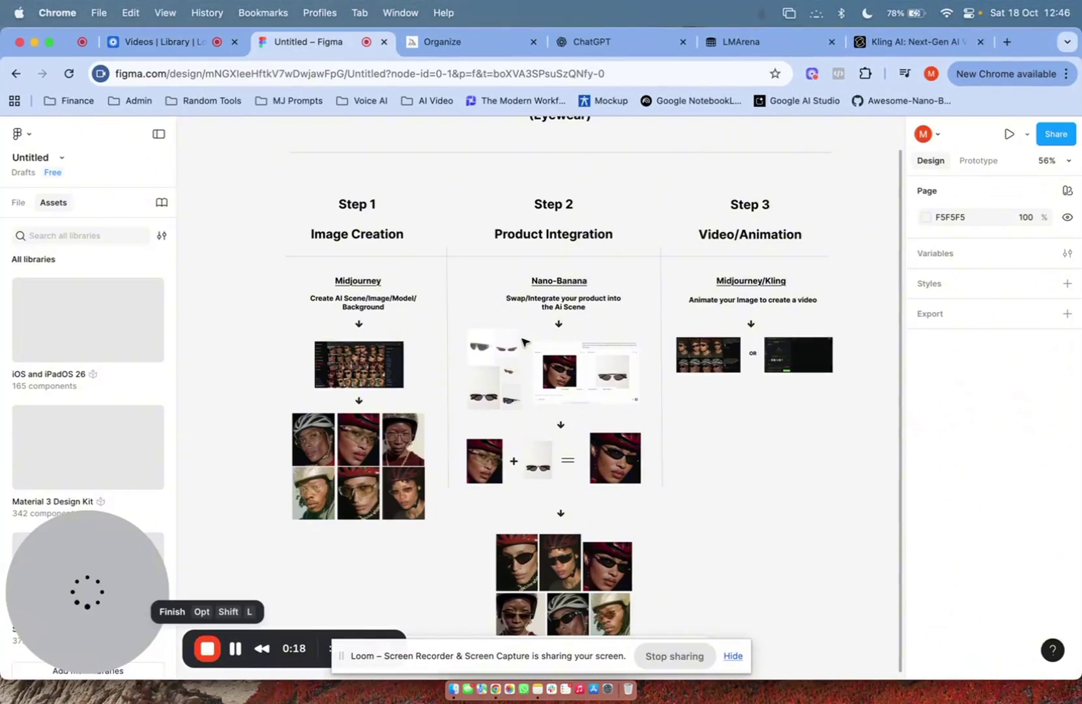
scroll(524, 341, up, 2)
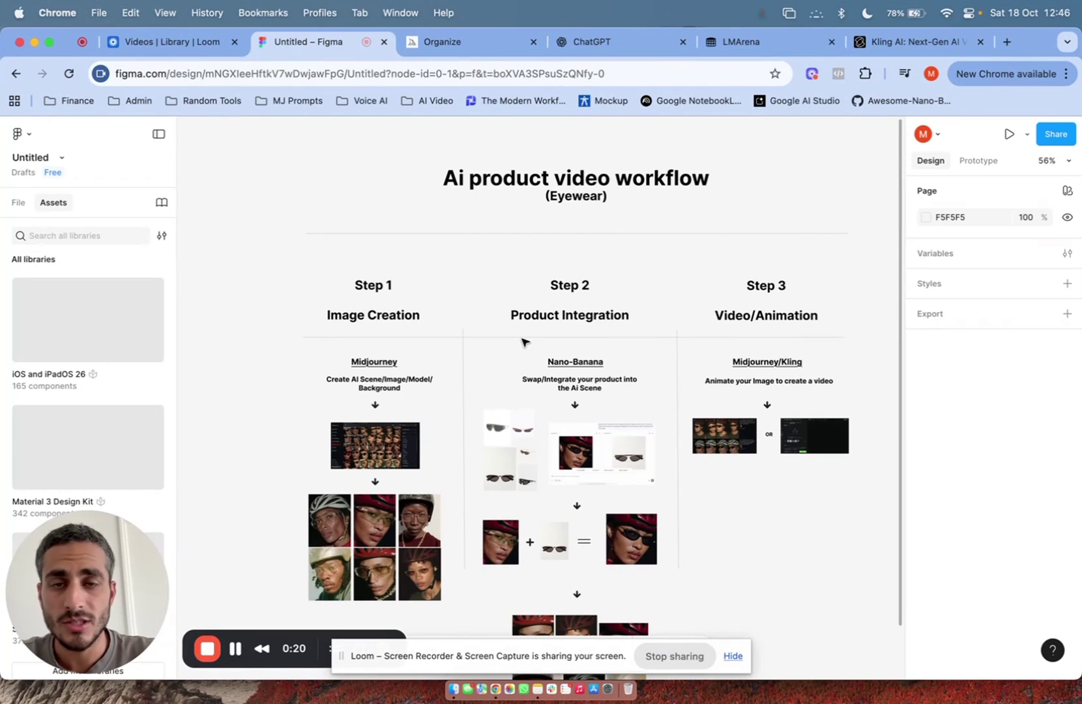
ctrl+scroll(589, 330, down, 2)
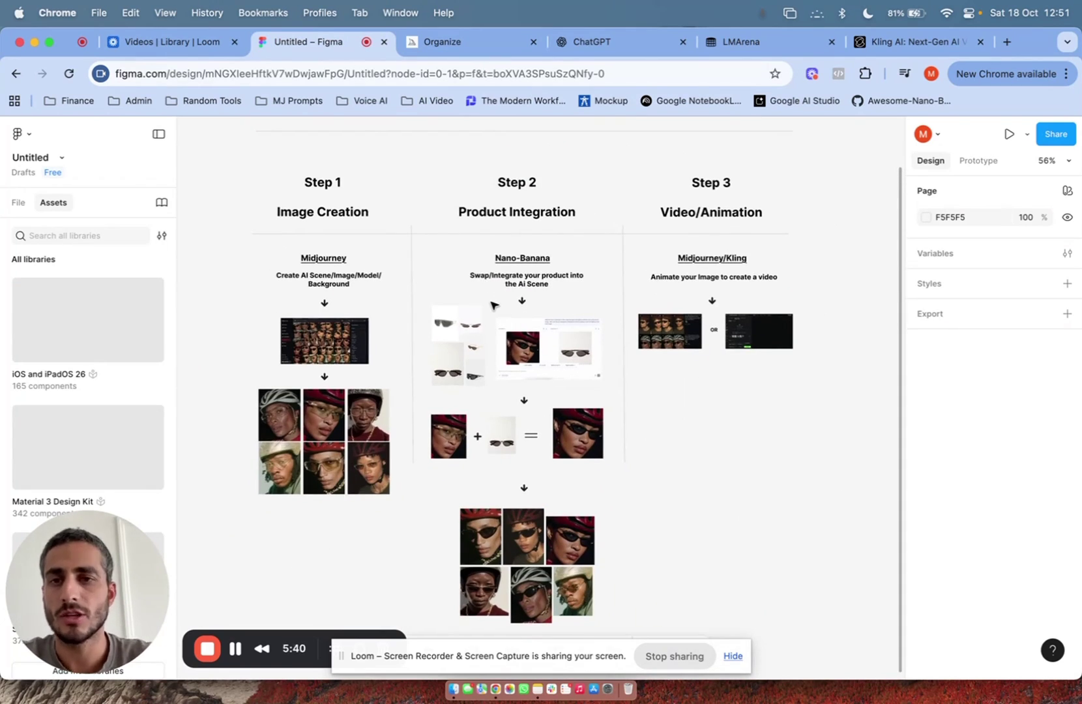
ctrl+scroll(277, 261, up, 5)
scroll(277, 261, left, 3)
scroll(277, 261, up, 1)
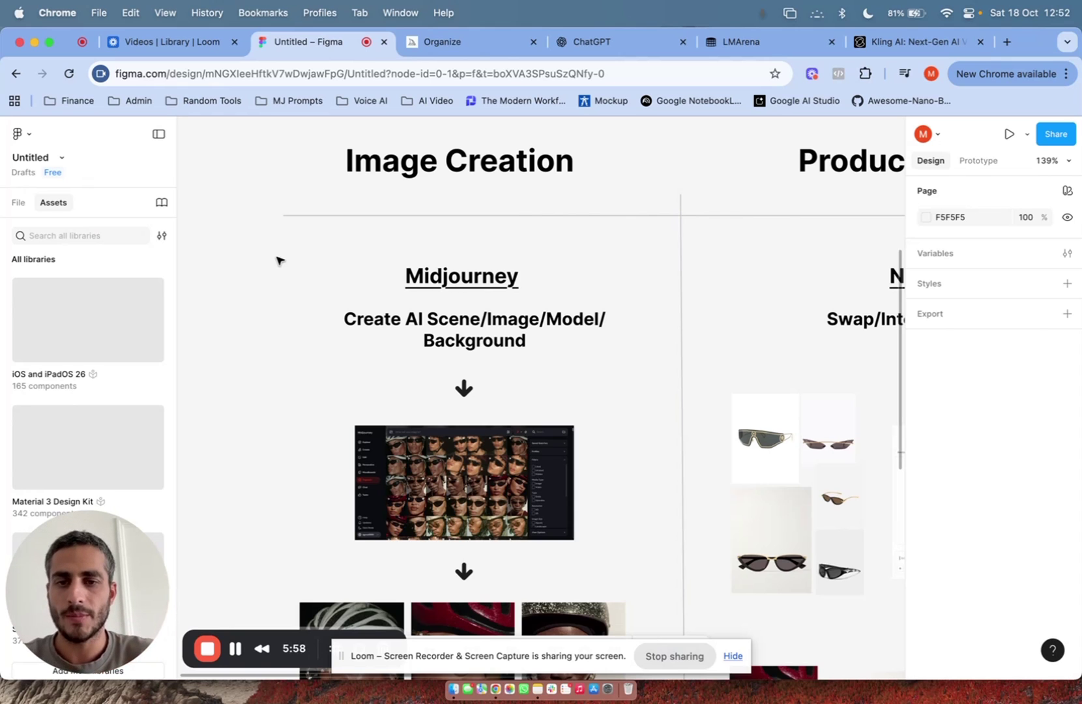
- Zoom into the Midjourney section and nudge the arrow under its caption slightly lower
scroll(514, 350, down, 2)
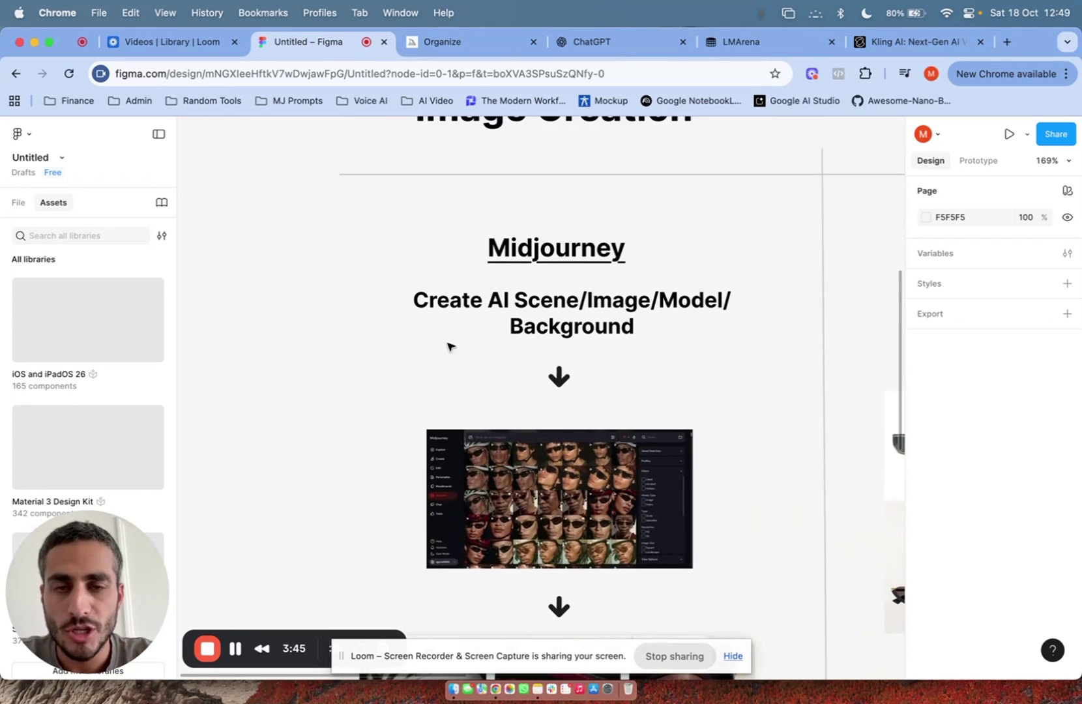
scroll(449, 346, up, 2)
scroll(448, 347, down, 2)
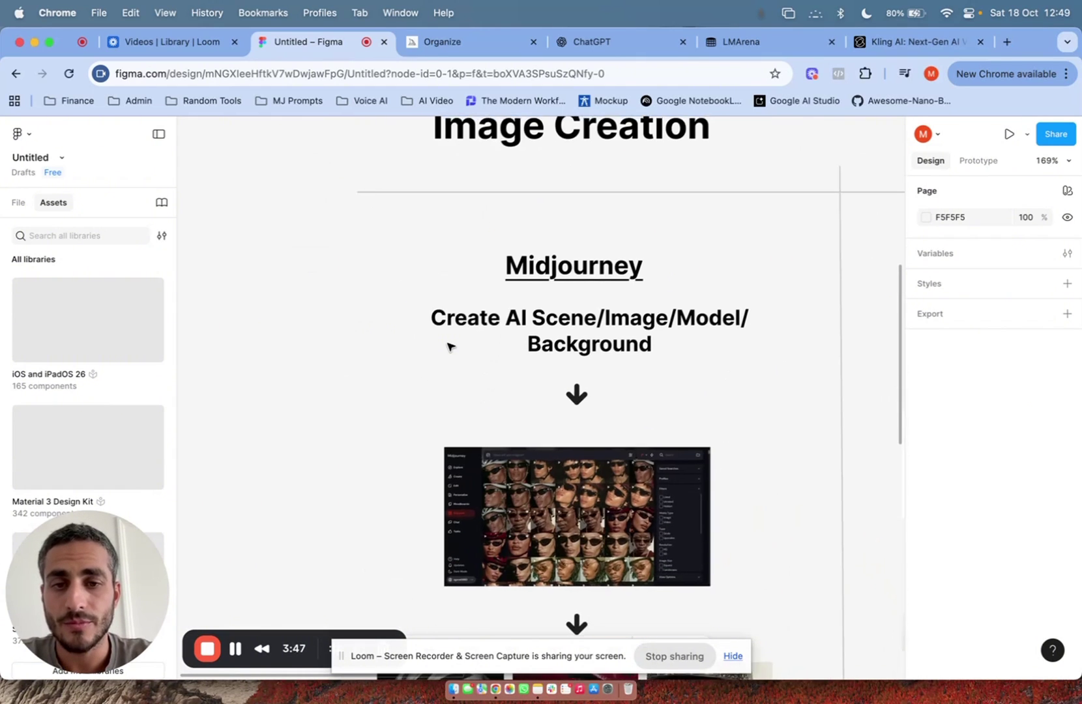
scroll(448, 346, down, 1)
ctrl+scroll(448, 346, up, 3)
ctrl+scroll(449, 346, down, 1)
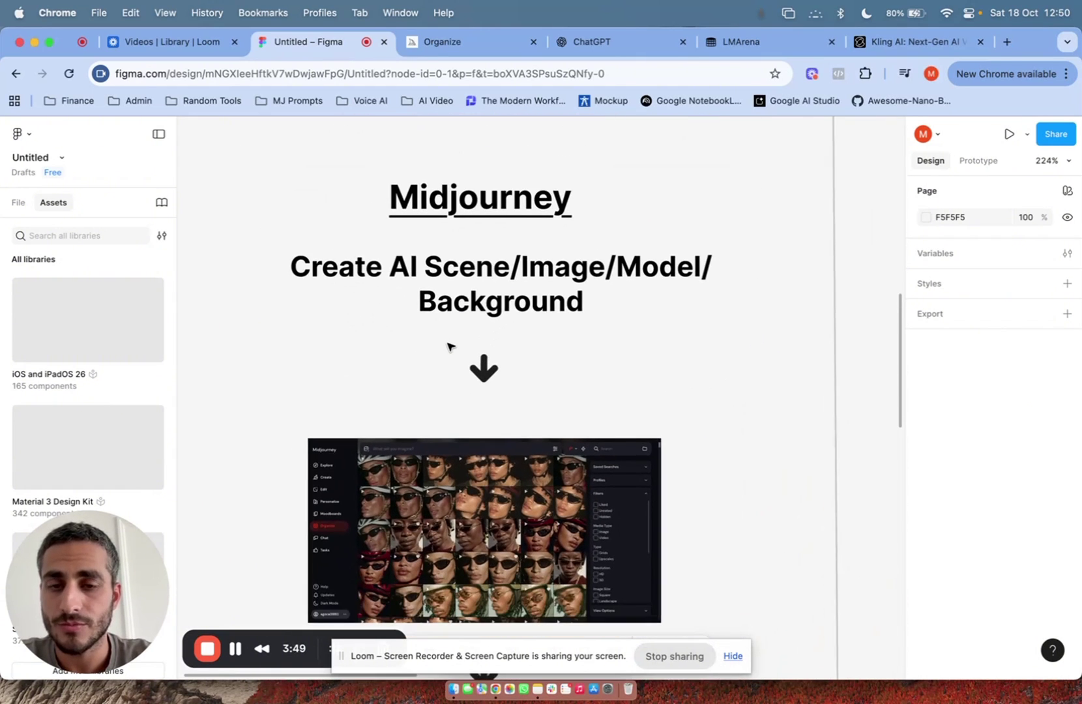
scroll(449, 346, down, 3)
scroll(448, 346, up, 1)
scroll(448, 346, up, 2)
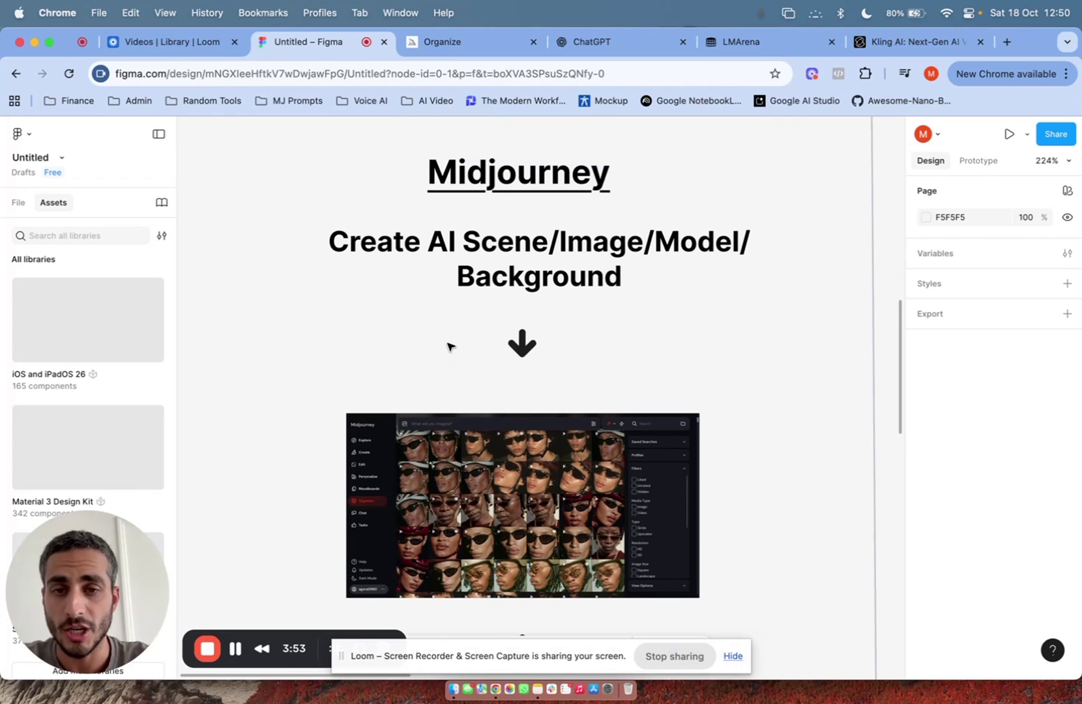
drag(522, 346, 524, 362)
click(566, 368)
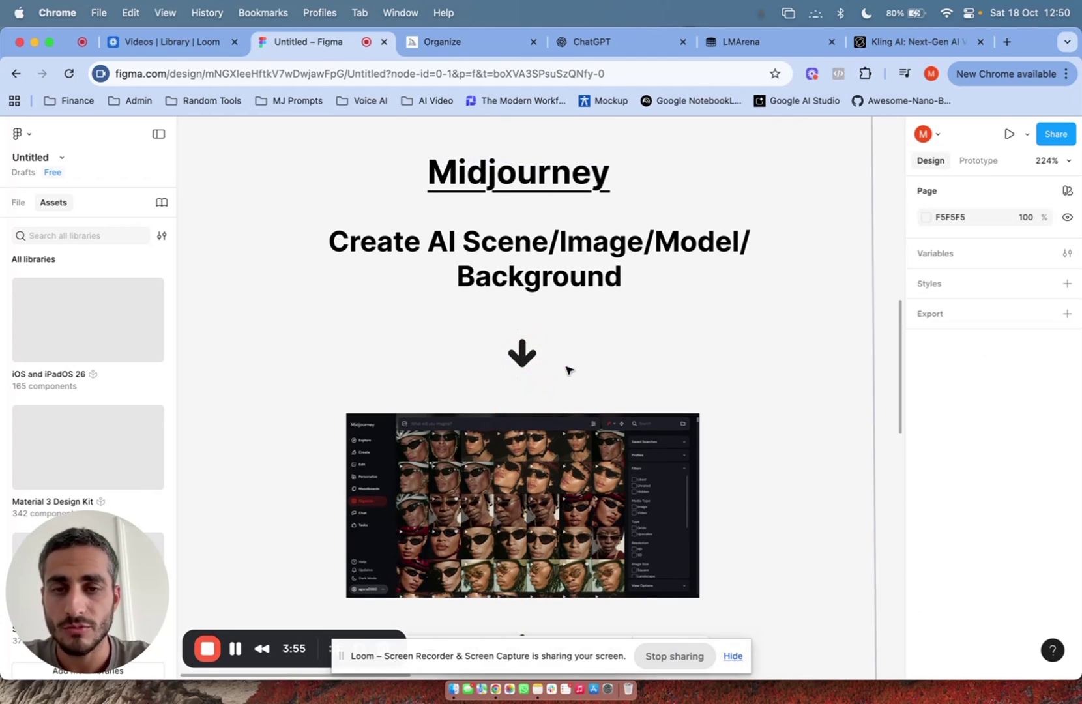
- Review the portrait grid and open Midjourney's page for the red-helmet clear-glasses portrait
scroll(567, 368, down, 2)
scroll(567, 369, up, 2)
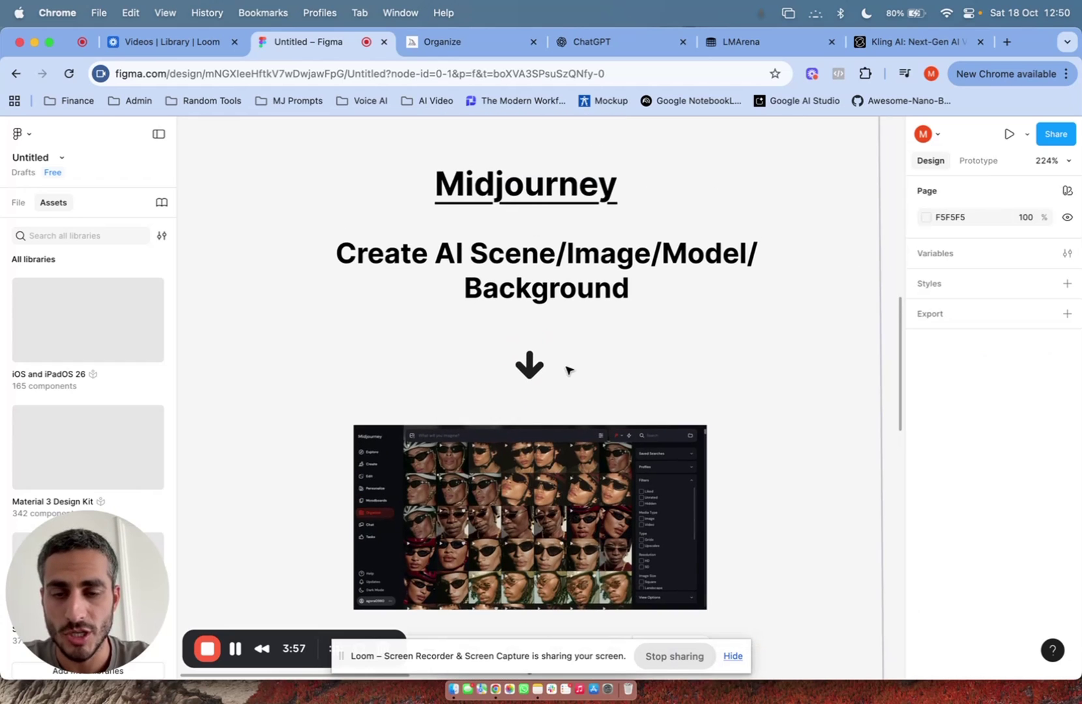
scroll(567, 368, down, 3)
scroll(567, 369, down, 3)
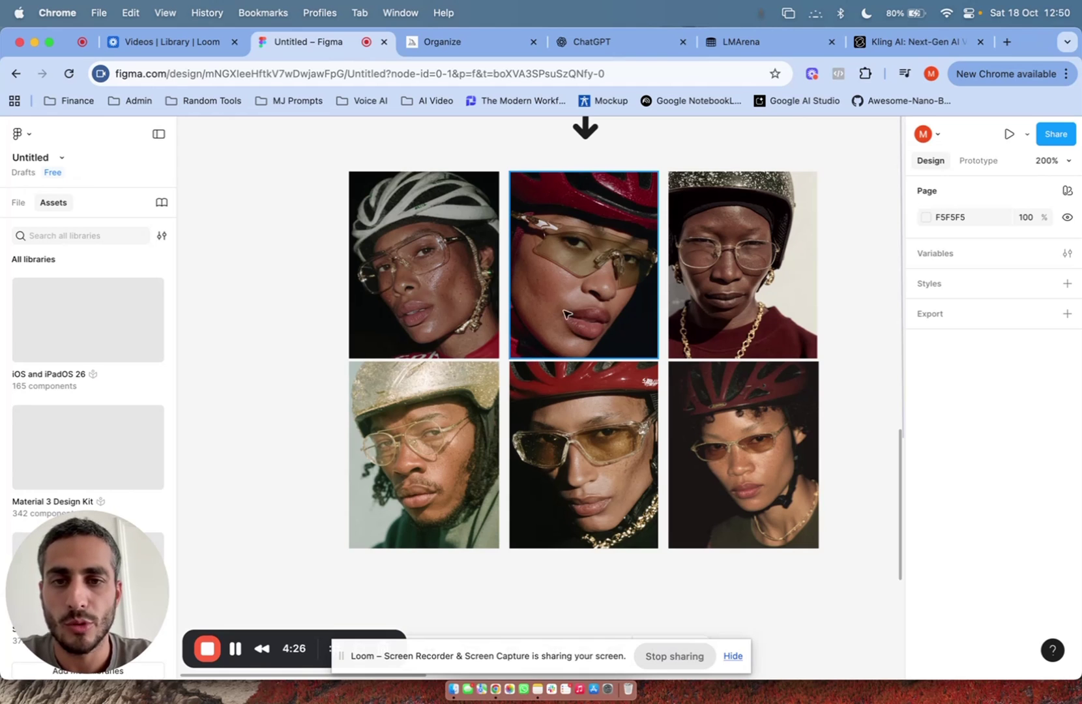
scroll(528, 326, up, 3)
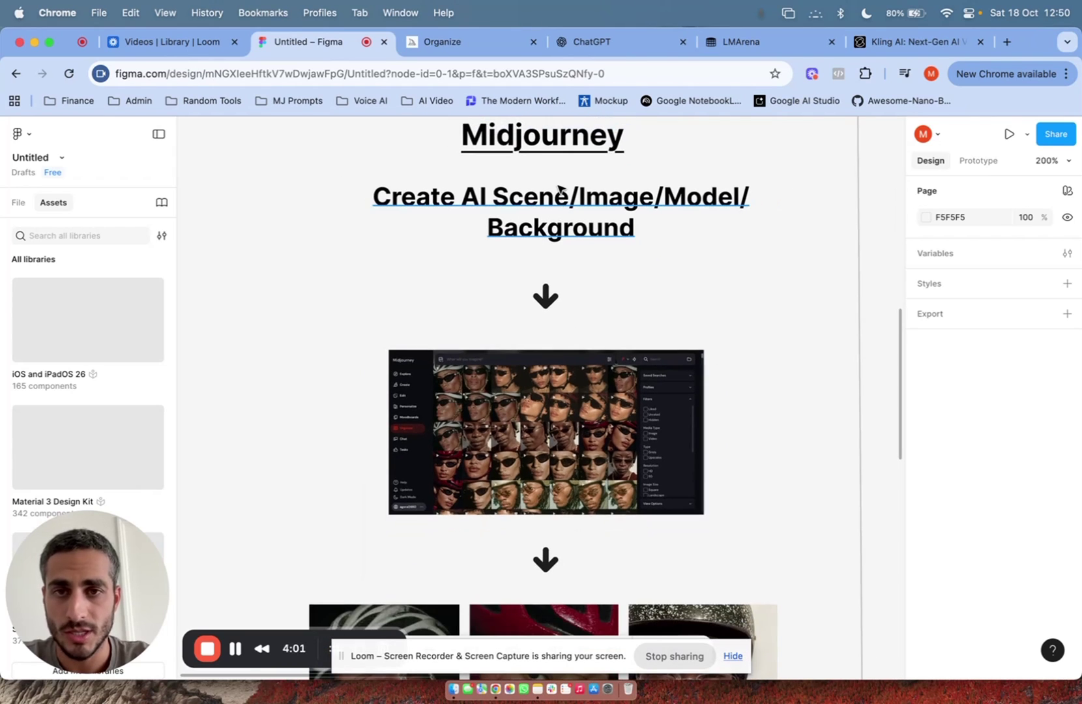
click(535, 392)
scroll(534, 392, down, 8)
scroll(535, 392, down, 3)
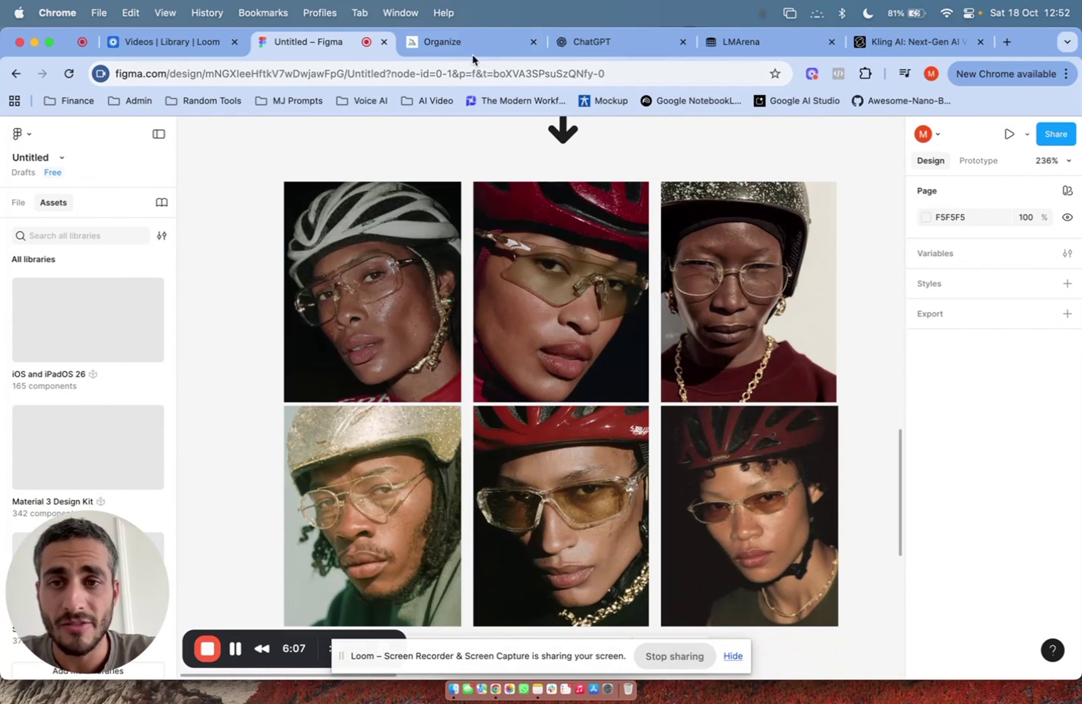
click(461, 45)
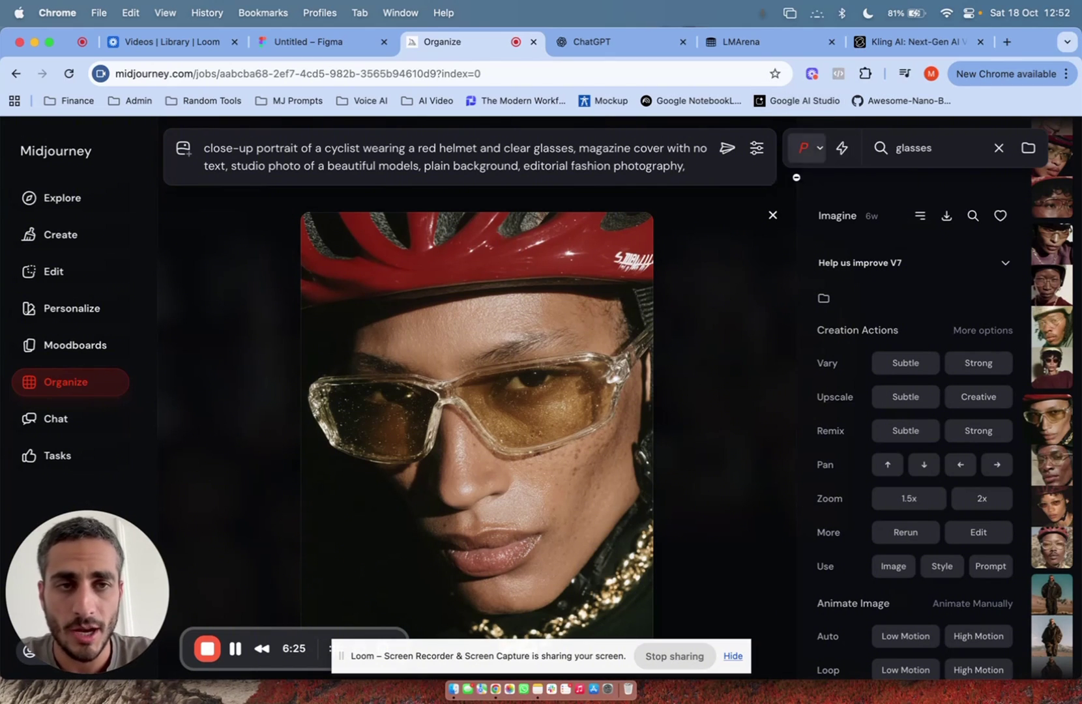
- Review Midjourney's personalization settings: Global V7 Profile and the FAE moodboard
click(818, 151)
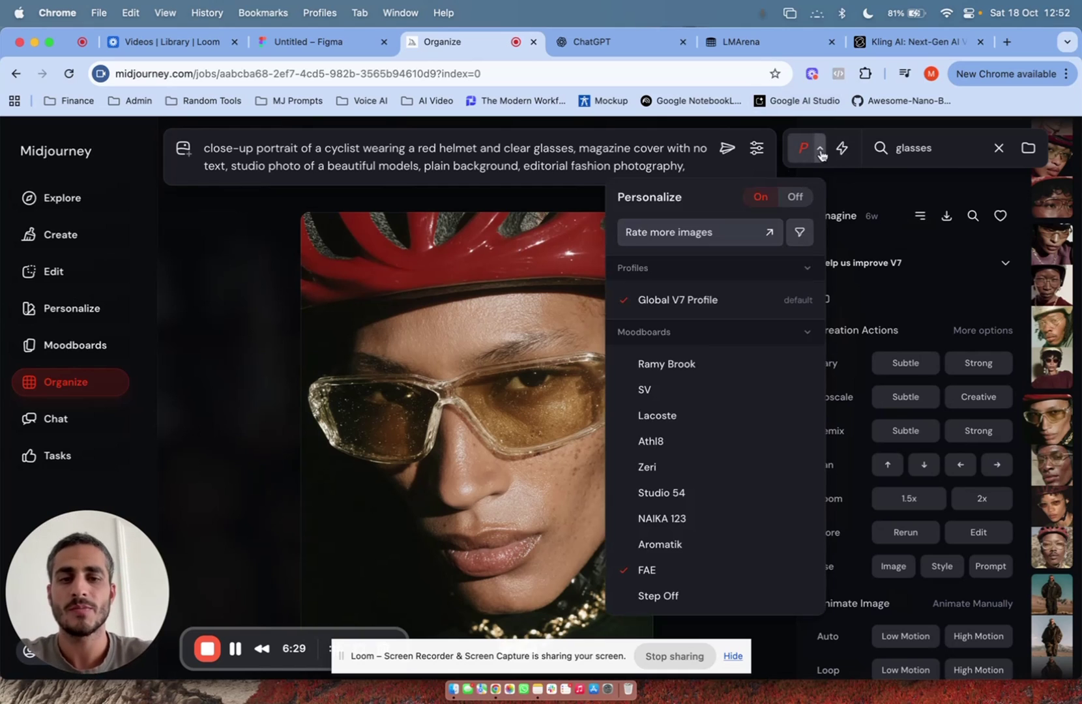
click(820, 152)
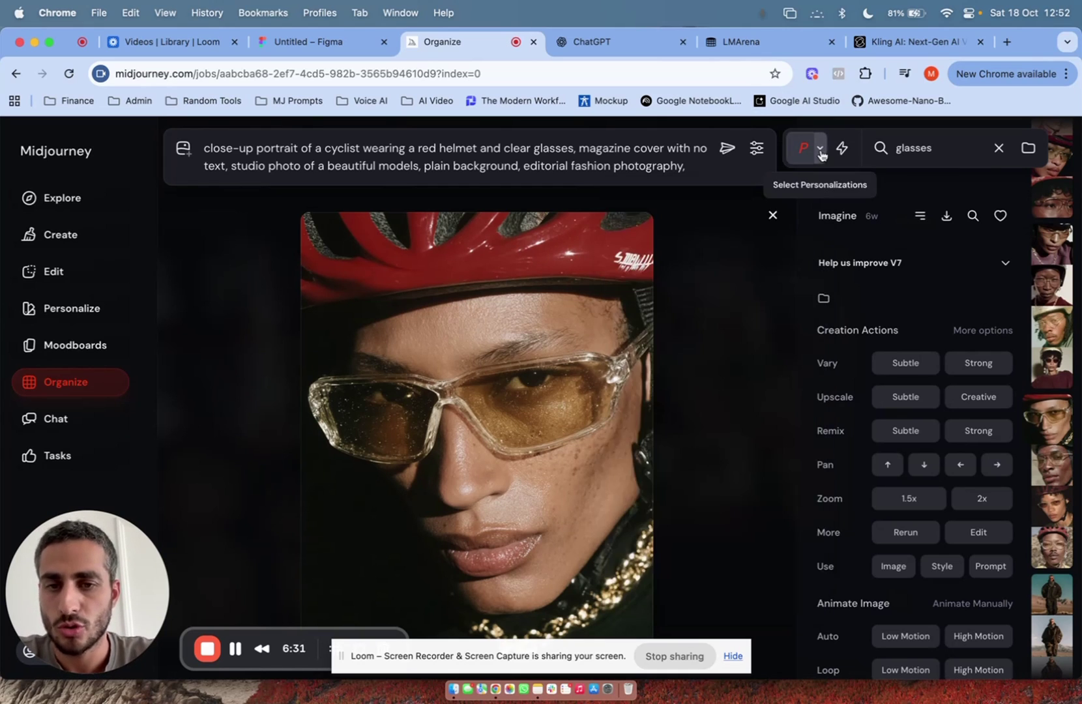
click(821, 152)
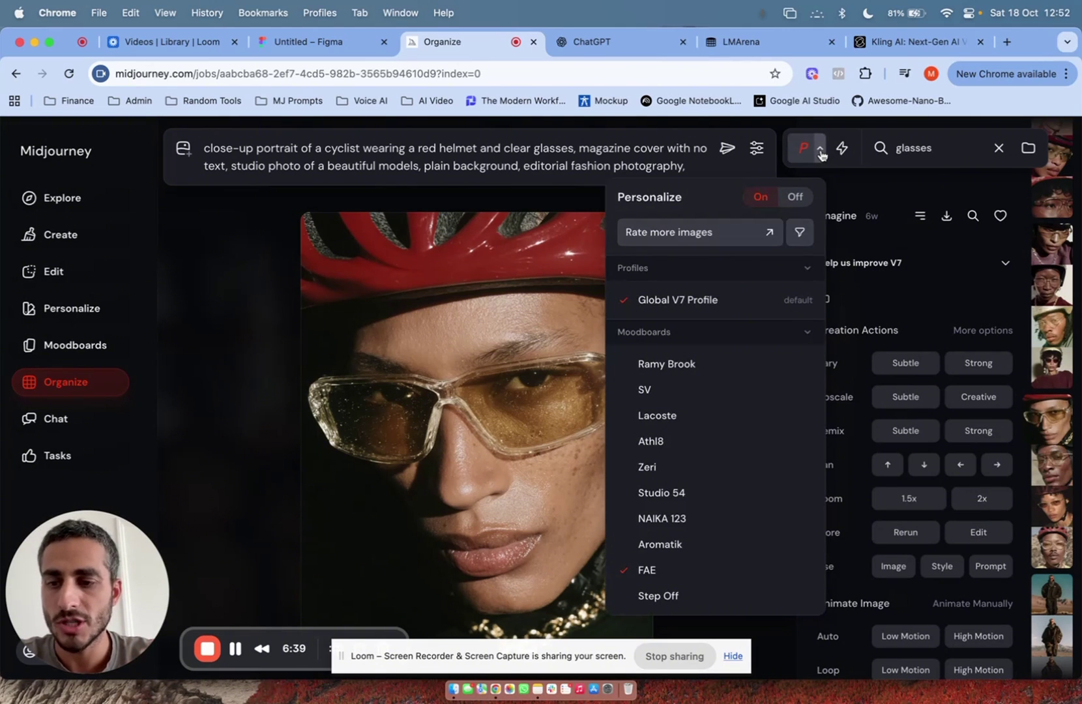
click(821, 154)
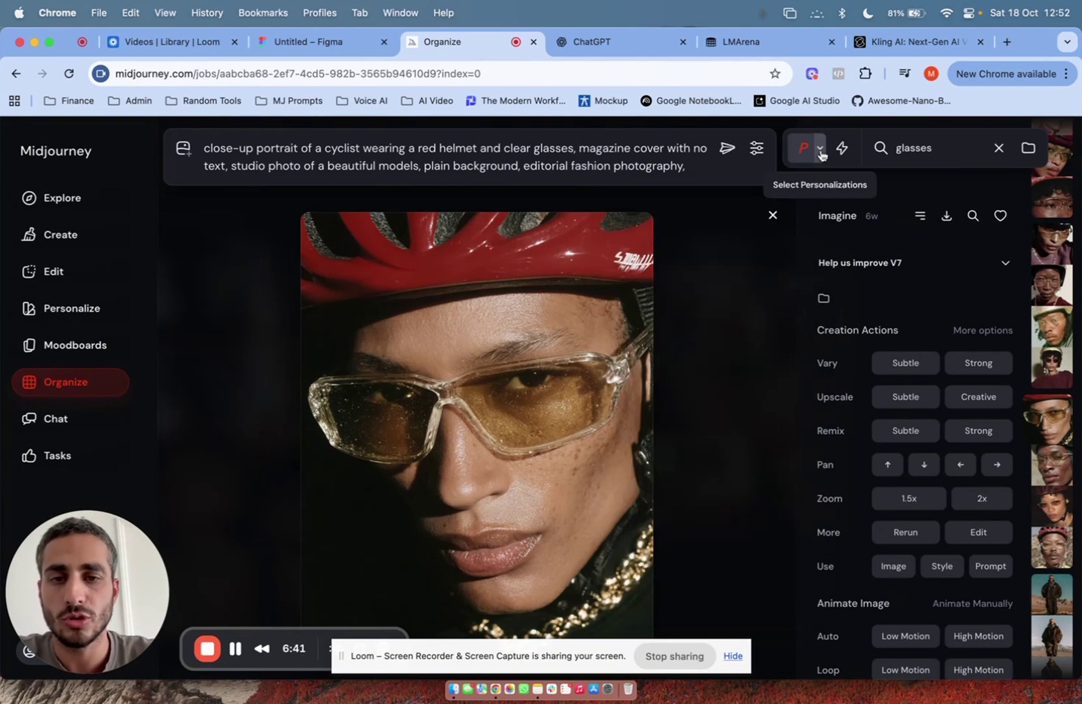
key(Up)
key(Up)
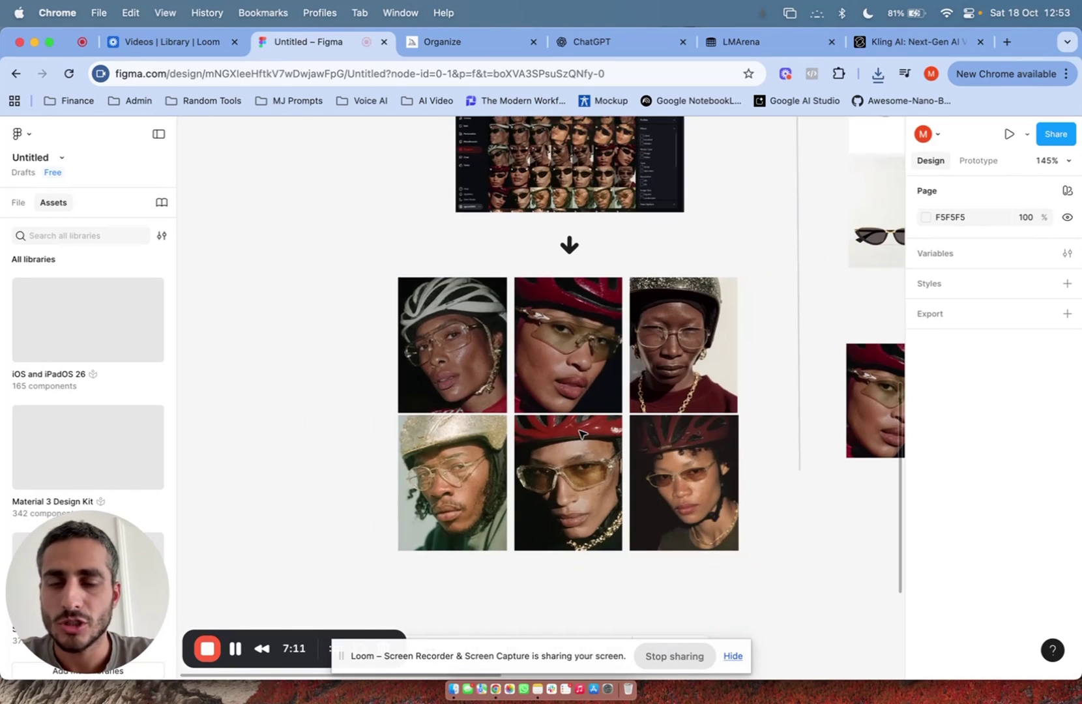
- Pan the Figma board back to the six Midjourney cyclist portraits
scroll(581, 433, up, 3)
scroll(578, 433, up, 3)
scroll(579, 429, left, 2)
scroll(580, 429, down, 2)
scroll(620, 458, down, 3)
scroll(623, 461, up, 2)
scroll(623, 462, up, 3)
scroll(622, 461, right, 2)
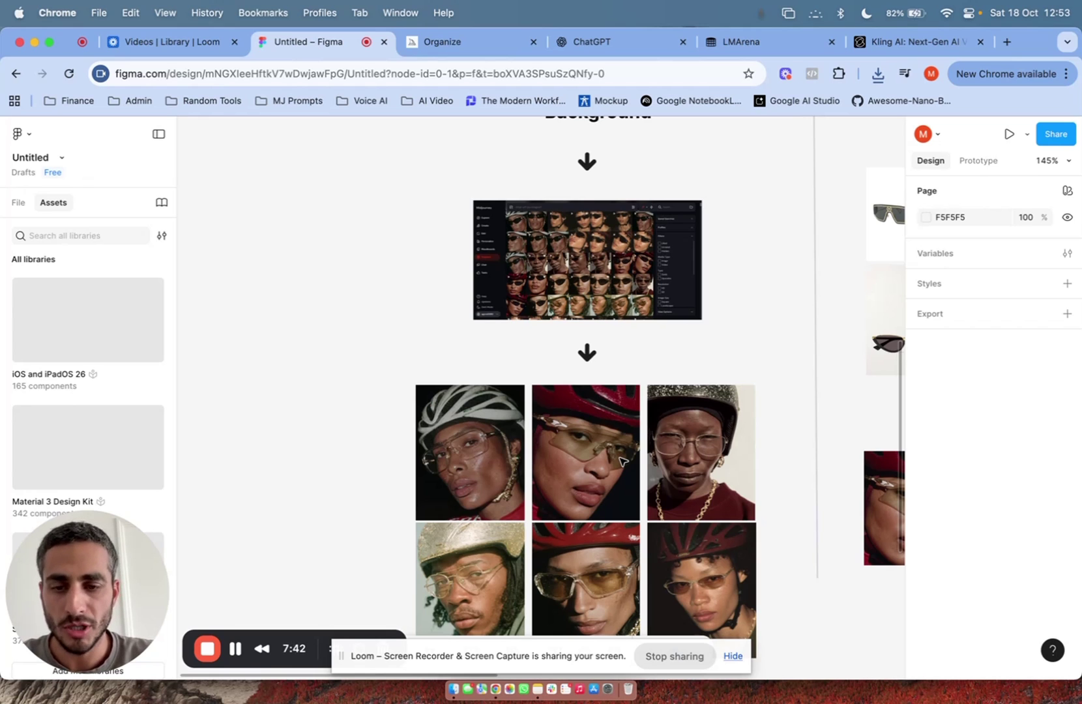
- Pan the canvas to the Nano-Banana column with the sunglasses references and prompt-with-images setup
scroll(620, 461, right, 5)
scroll(621, 460, right, 10)
scroll(620, 461, up, 2)
scroll(621, 461, up, 2)
scroll(621, 460, up, 5)
scroll(620, 461, down, 3)
scroll(621, 461, down, 2)
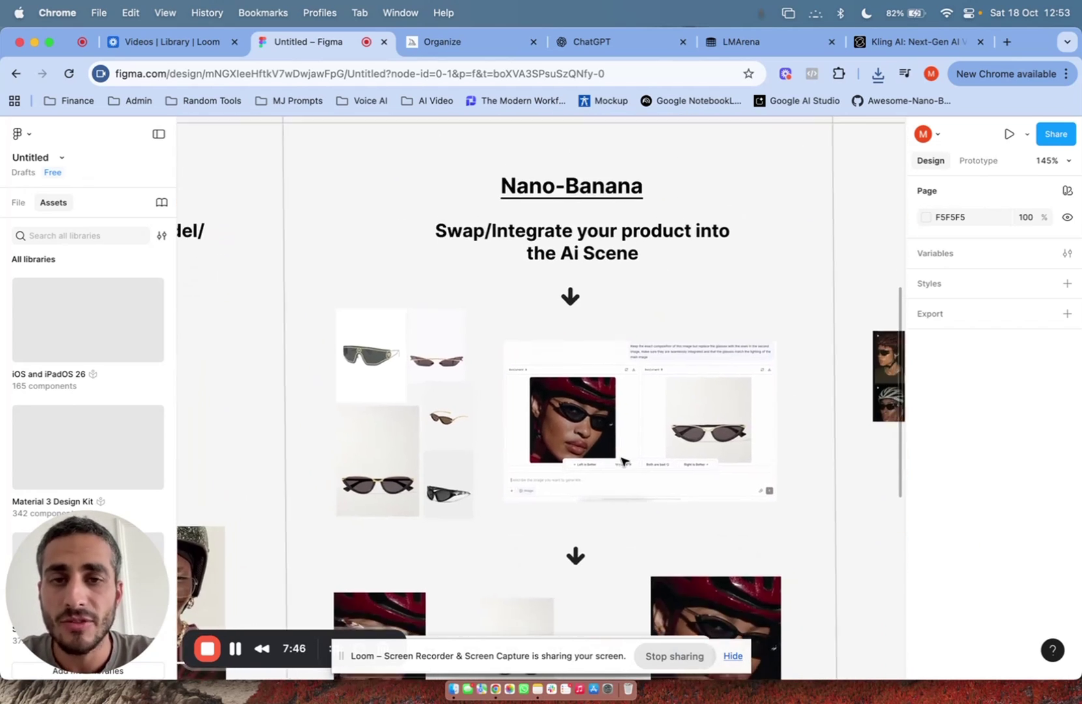
scroll(621, 460, right, 2)
ctrl+scroll(620, 461, up, 3)
ctrl+scroll(621, 461, up, 2)
scroll(620, 461, left, 1)
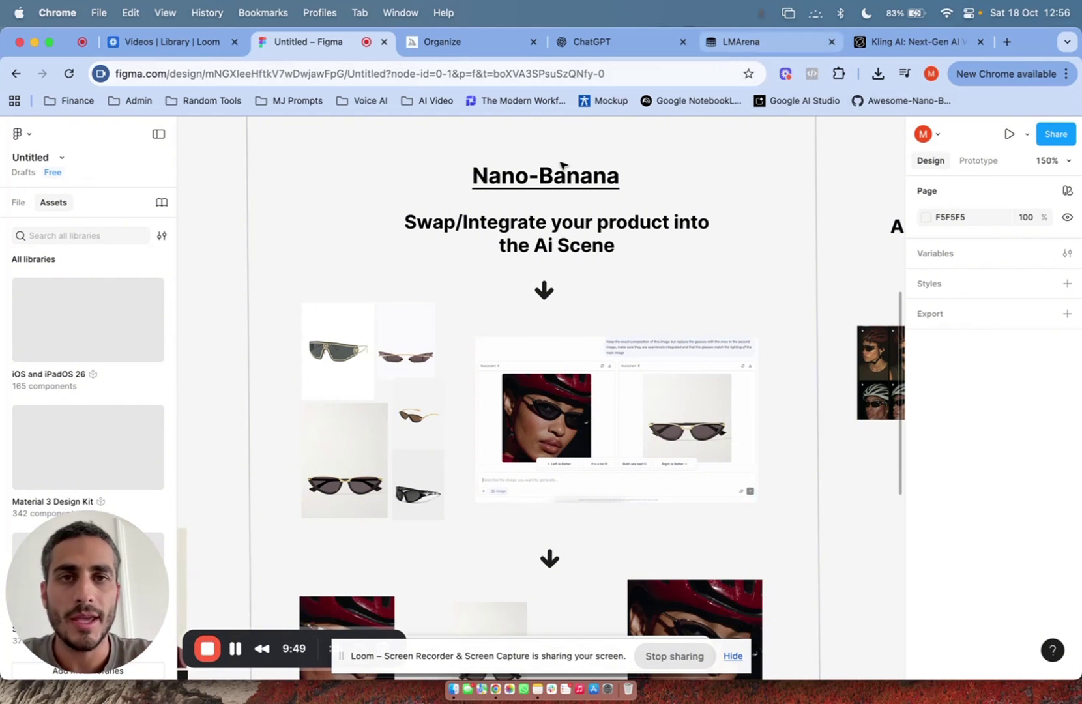
- In the Eyewear folder, compare the shield sunglasses shot with the generated helmet portrait and another swap result
key(ctrl+Right)
click(313, 98)
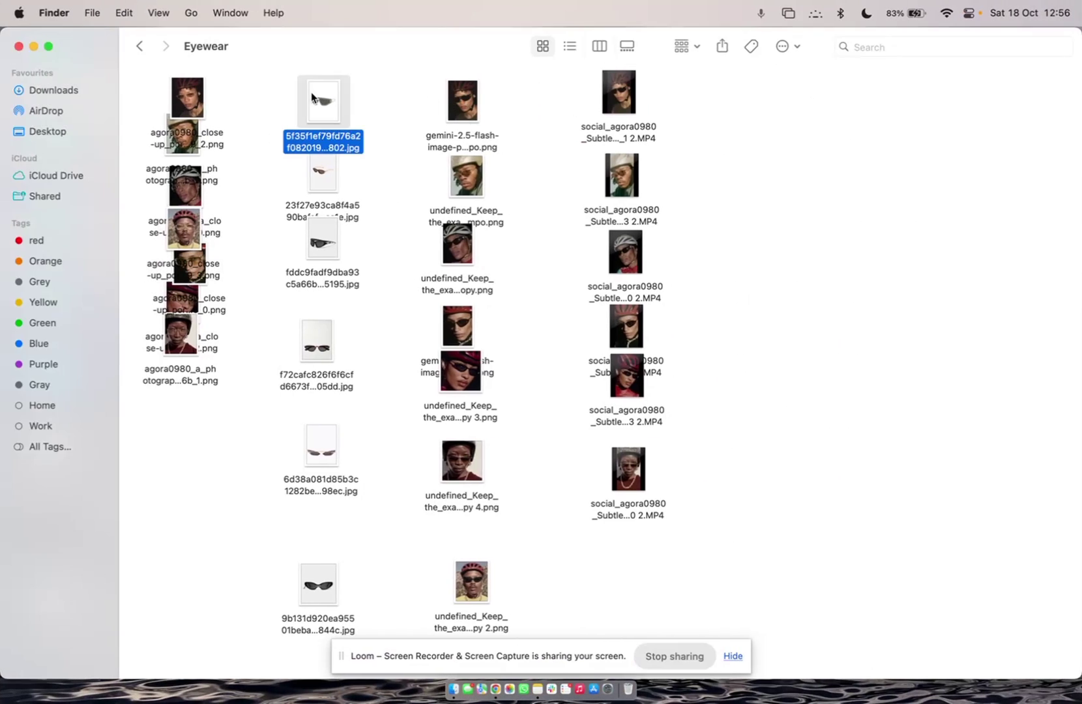
key(space)
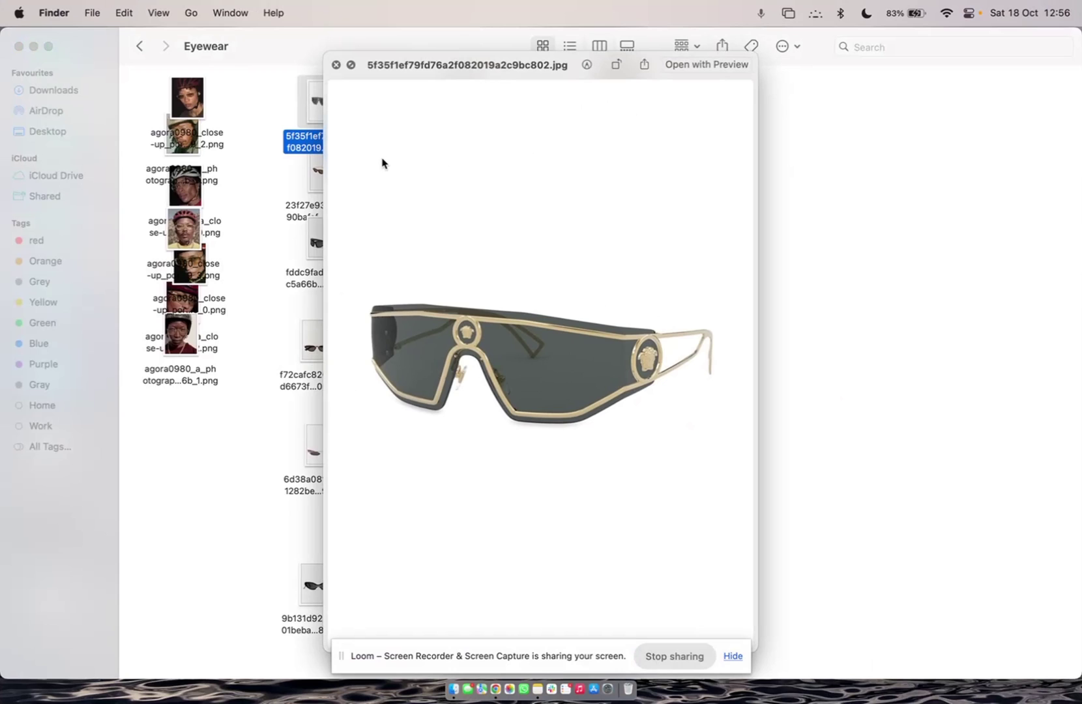
key(Right)
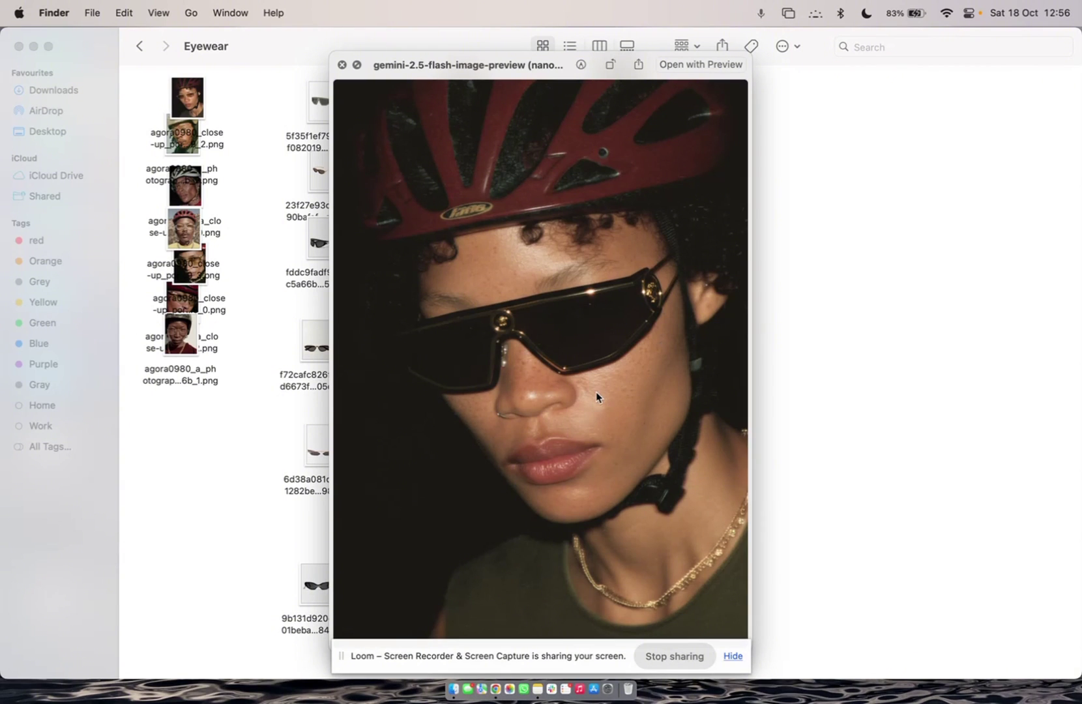
key(Left)
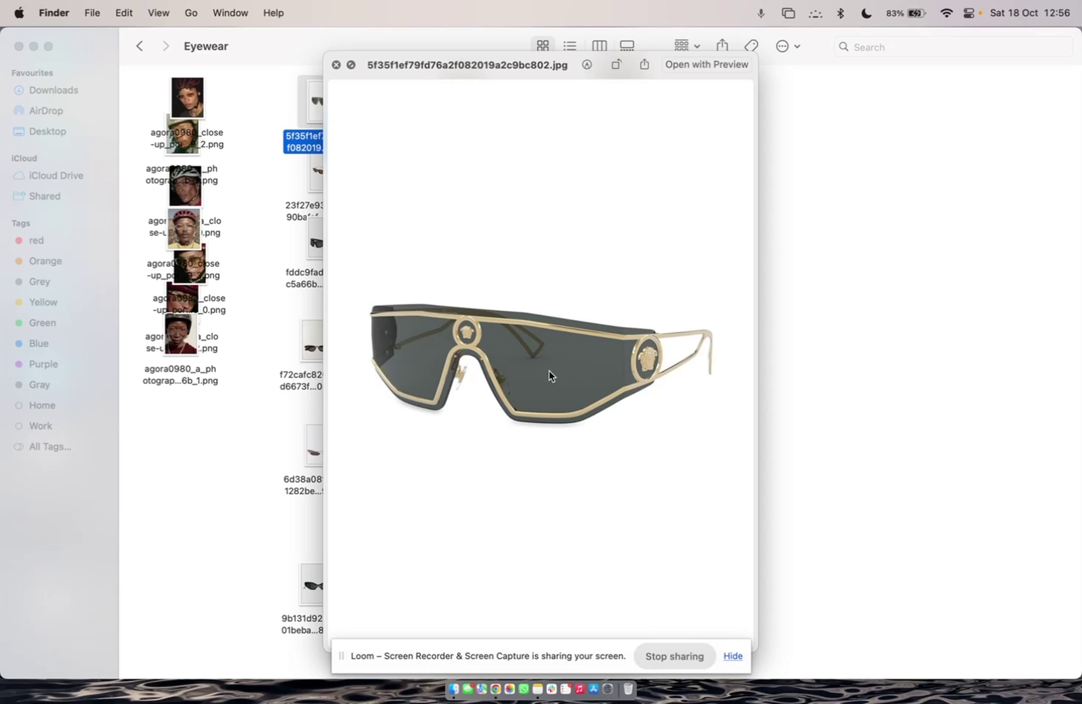
key(Right)
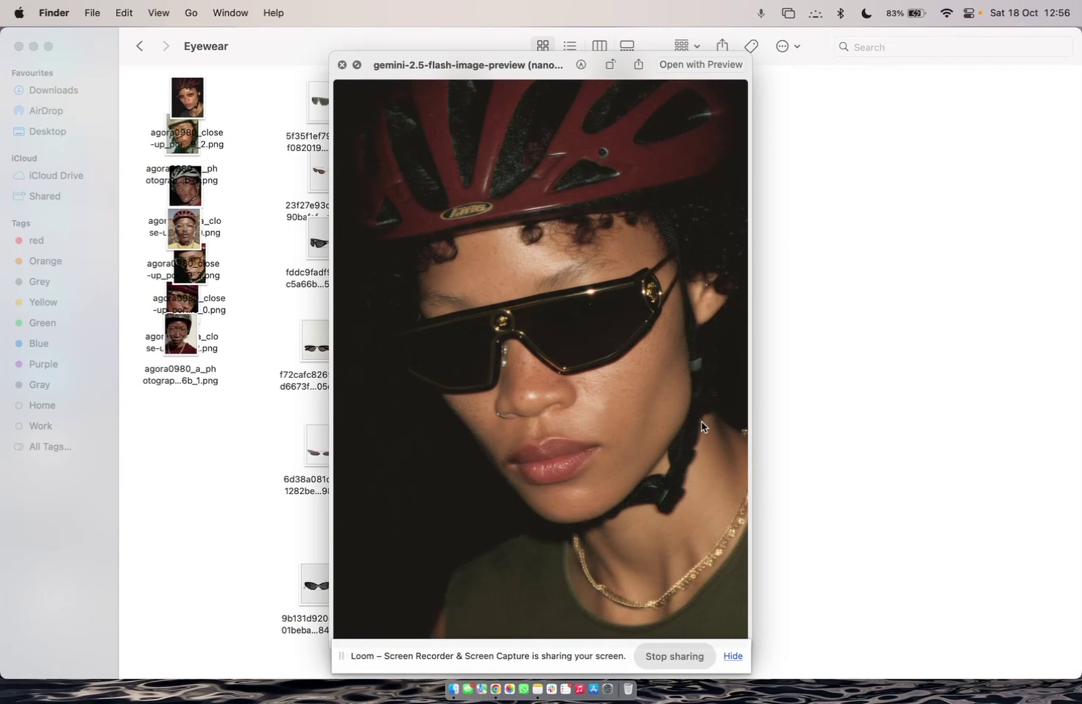
key(Down)
key(Down)
key(Down)
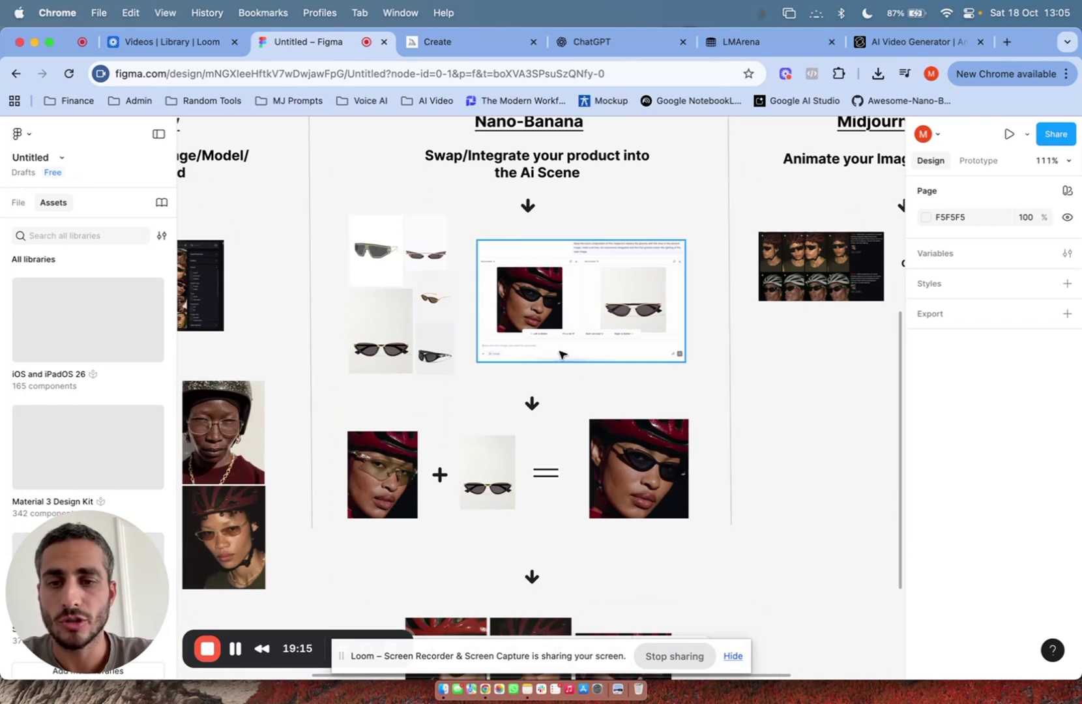
- Zoom to about 300% and pan across the portrait + sunglasses = cat-eye result example
scroll(562, 352, down, 4)
scroll(396, 330, up, 5)
scroll(397, 329, up, 2)
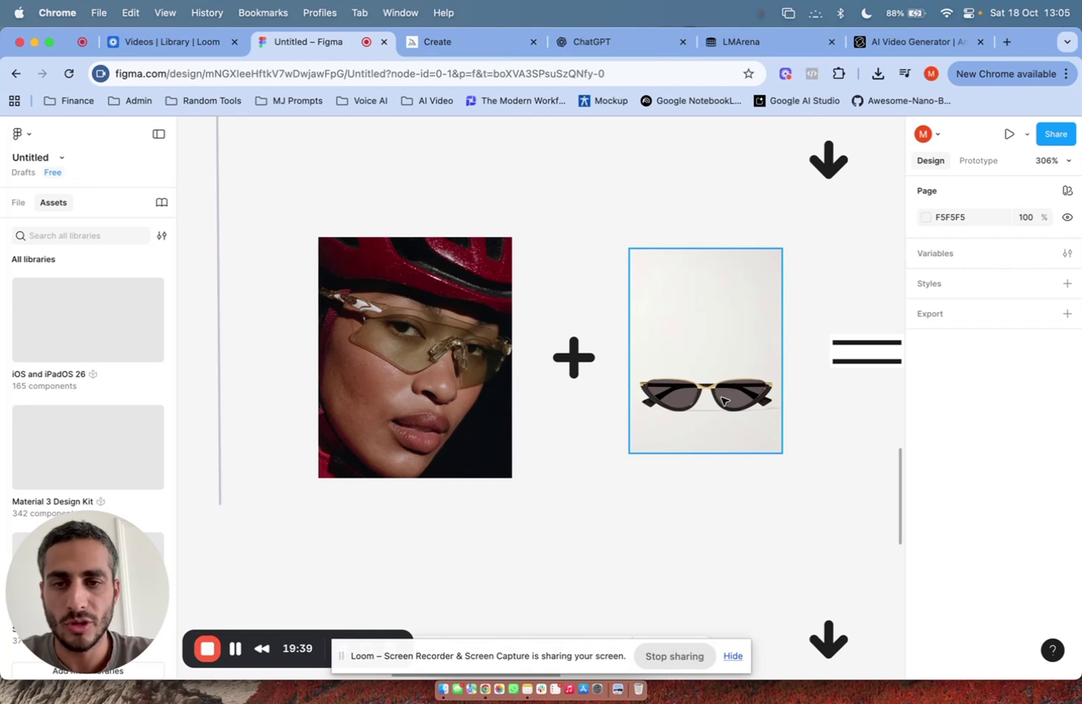
scroll(722, 401, right, 3)
scroll(511, 378, right, 4)
scroll(511, 378, right, 3)
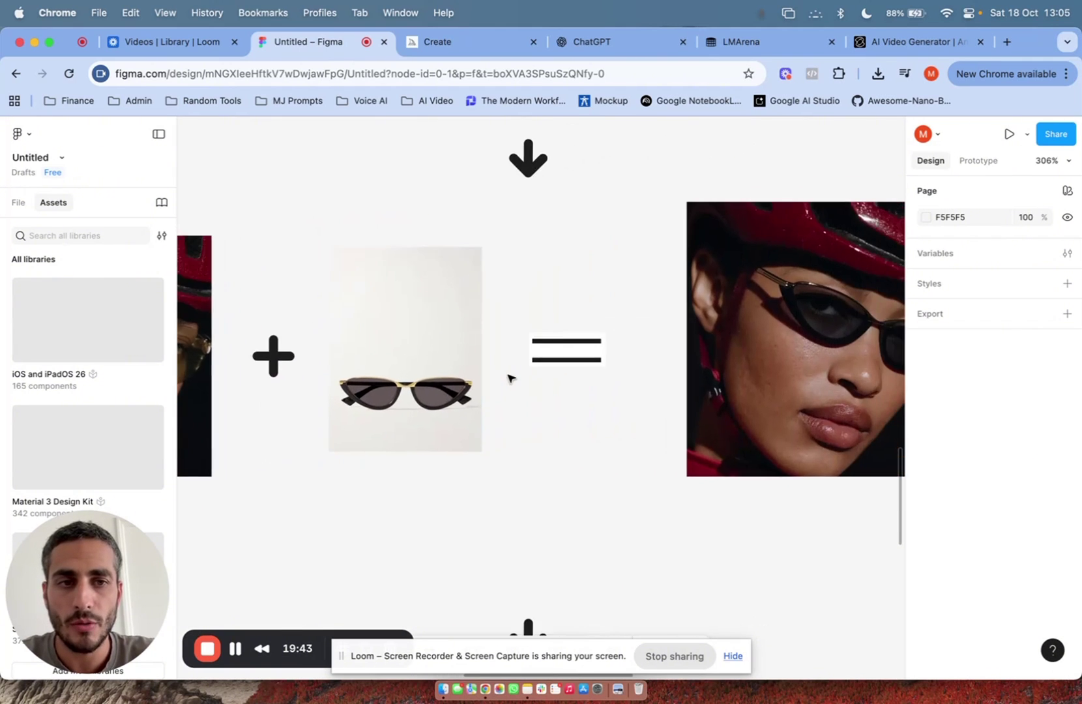
scroll(510, 375, right, 4)
scroll(713, 340, up, 2)
scroll(714, 340, up, 2)
scroll(714, 340, down, 1)
scroll(714, 341, down, 4)
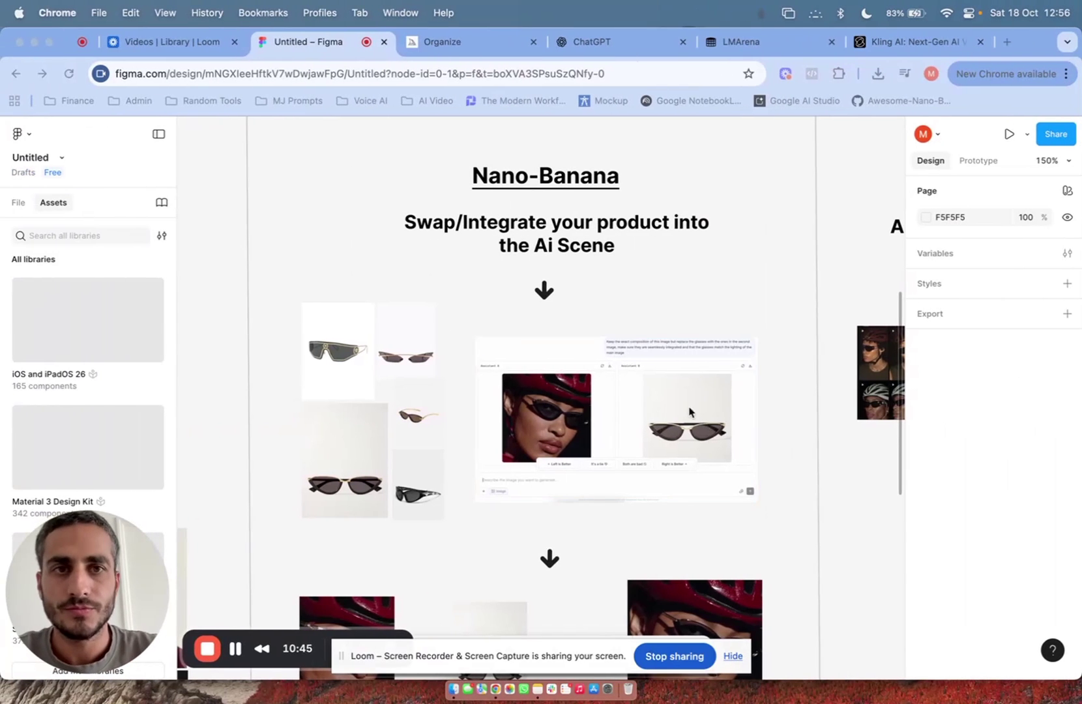
- Return to the LMArena Battle chat showing the two glasses-swap results
scroll(647, 341, down, 2)
scroll(701, 168, up, 2)
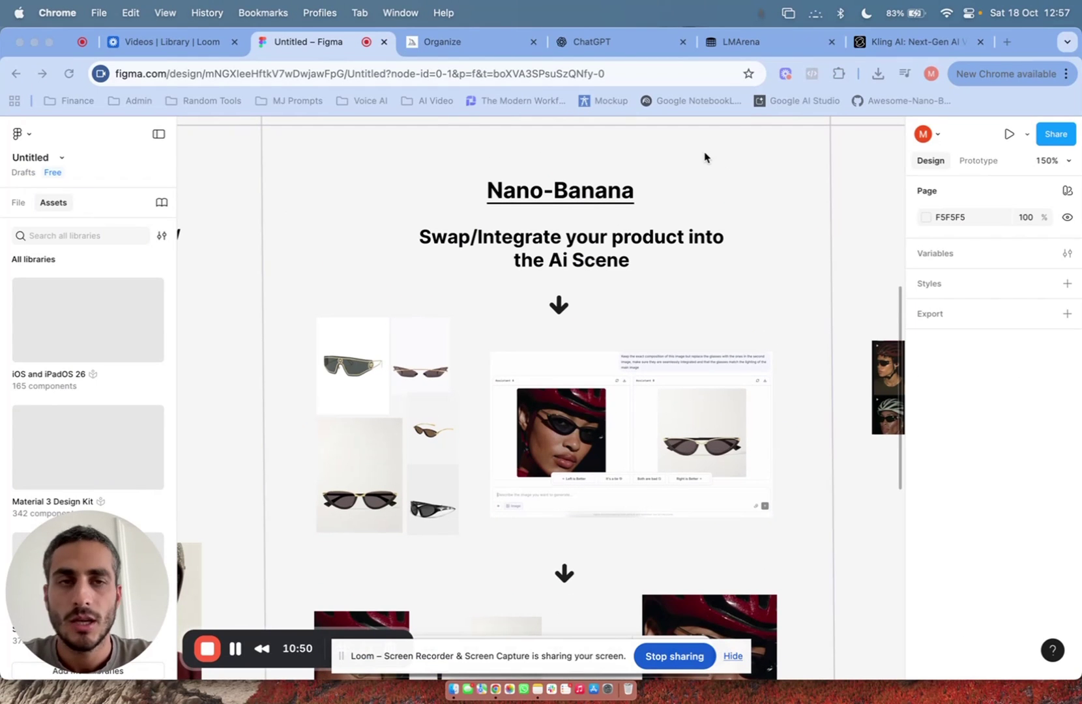
click(741, 42)
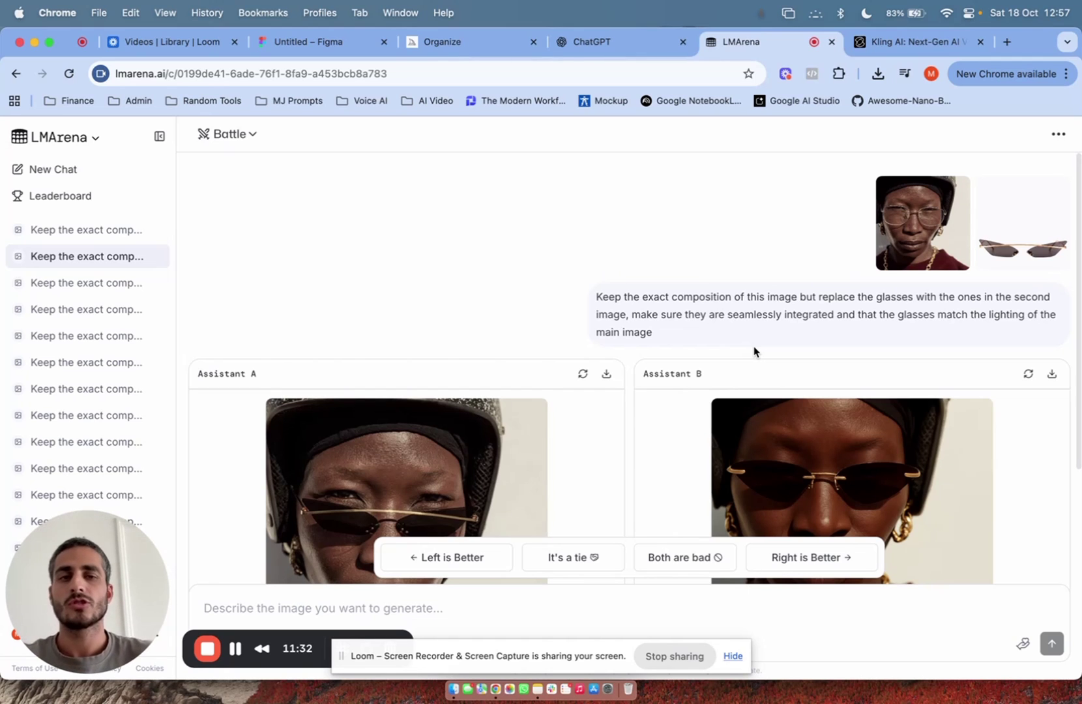
mouse_move(826, 314)
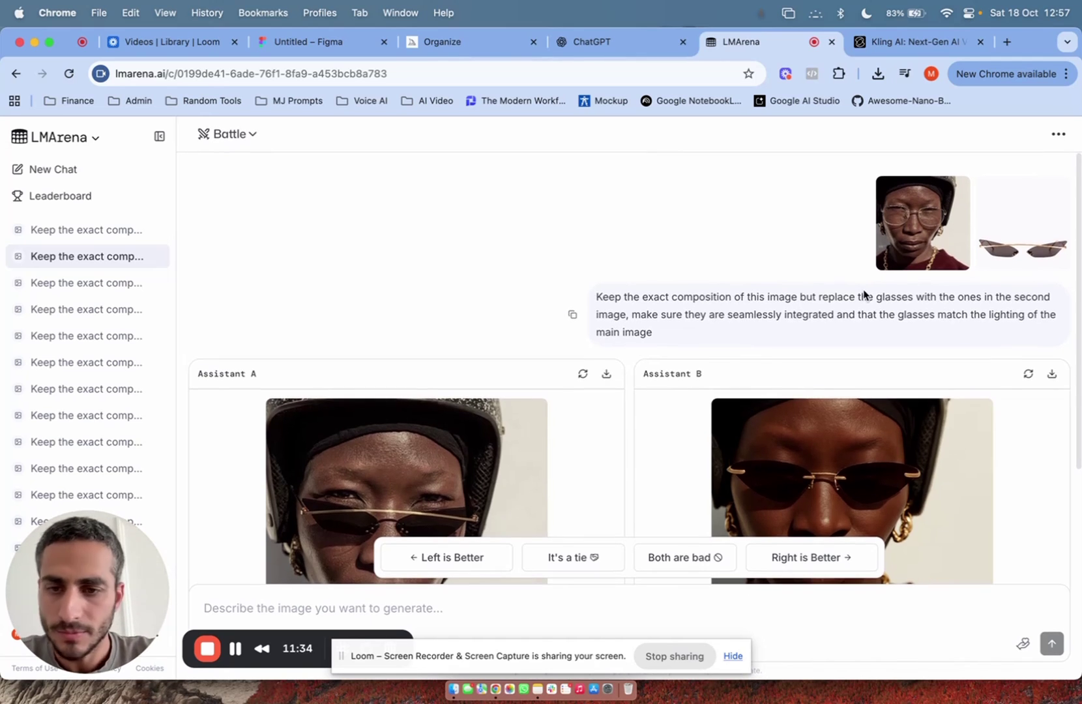
- Attach the helmeted portrait to the new LMArena prompt
click(928, 219)
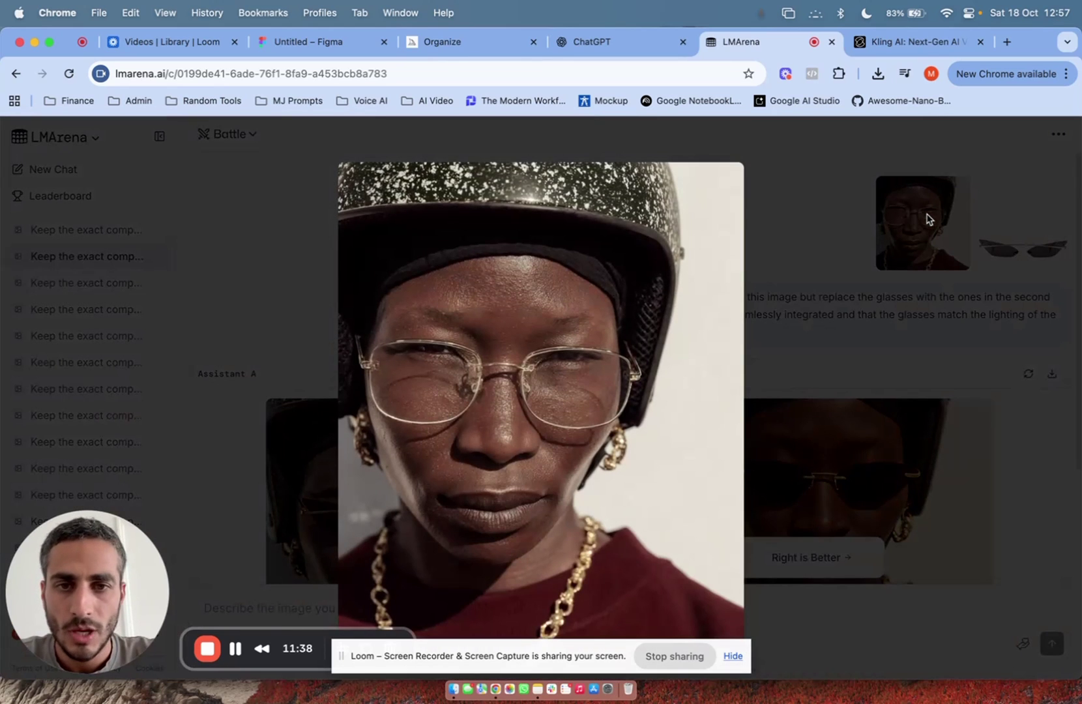
click(779, 259)
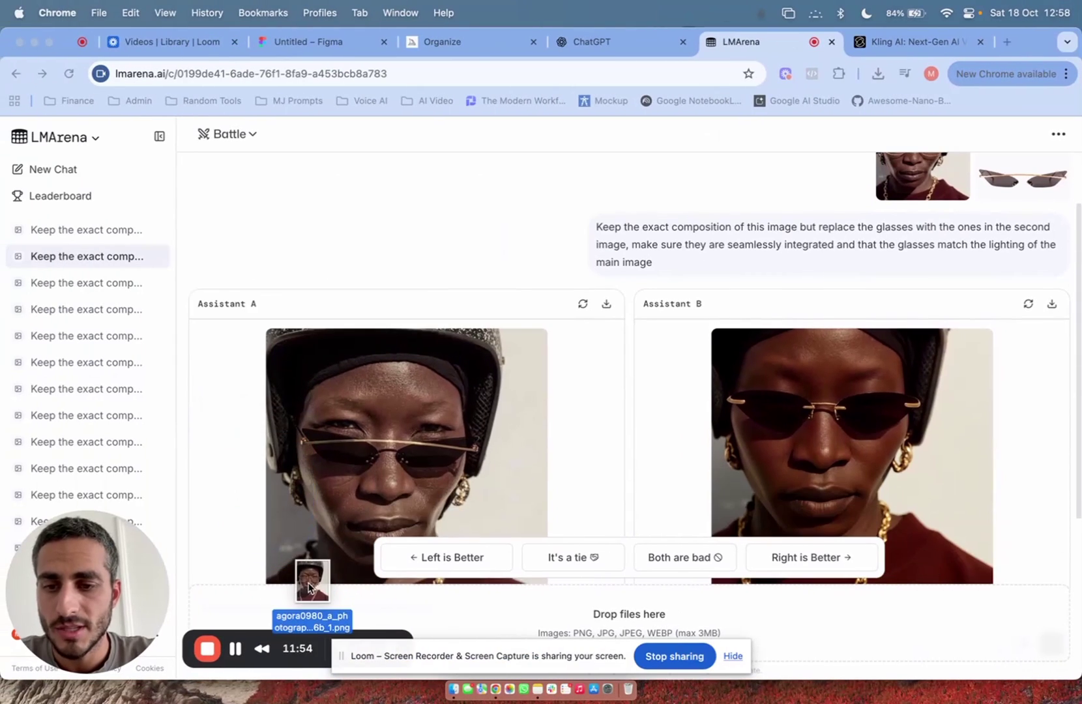
drag(217, 383, 296, 606)
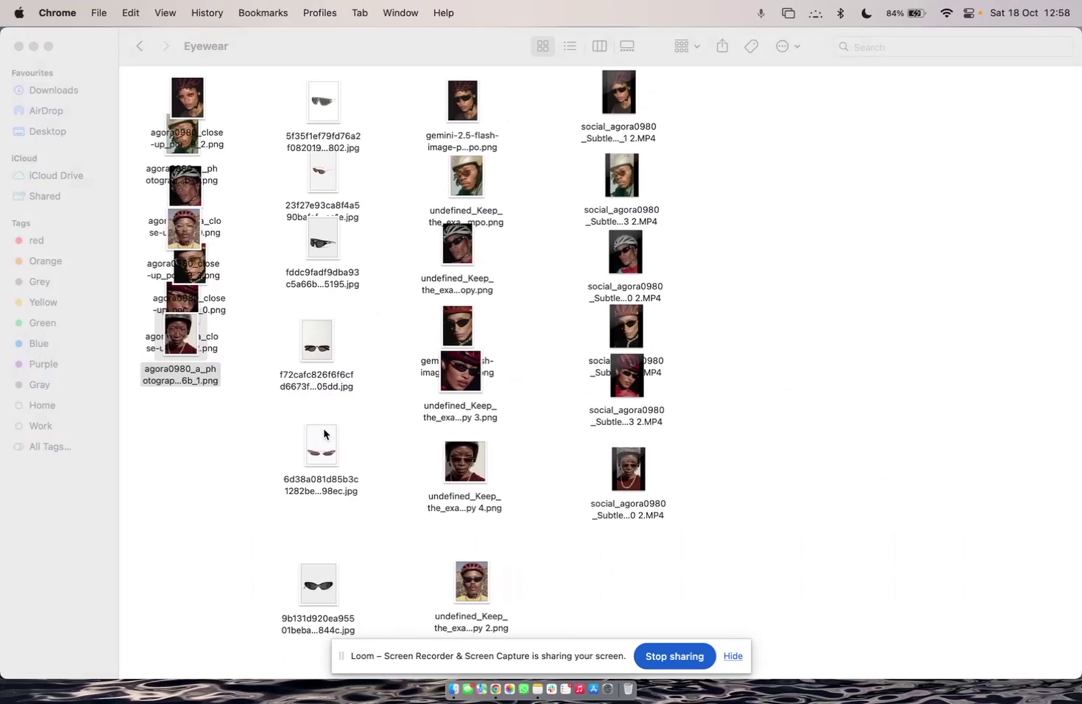
- Find the thin rimless glasses image in Eyewear and attach it to the prompt
click(328, 449)
key(space)
key(Left)
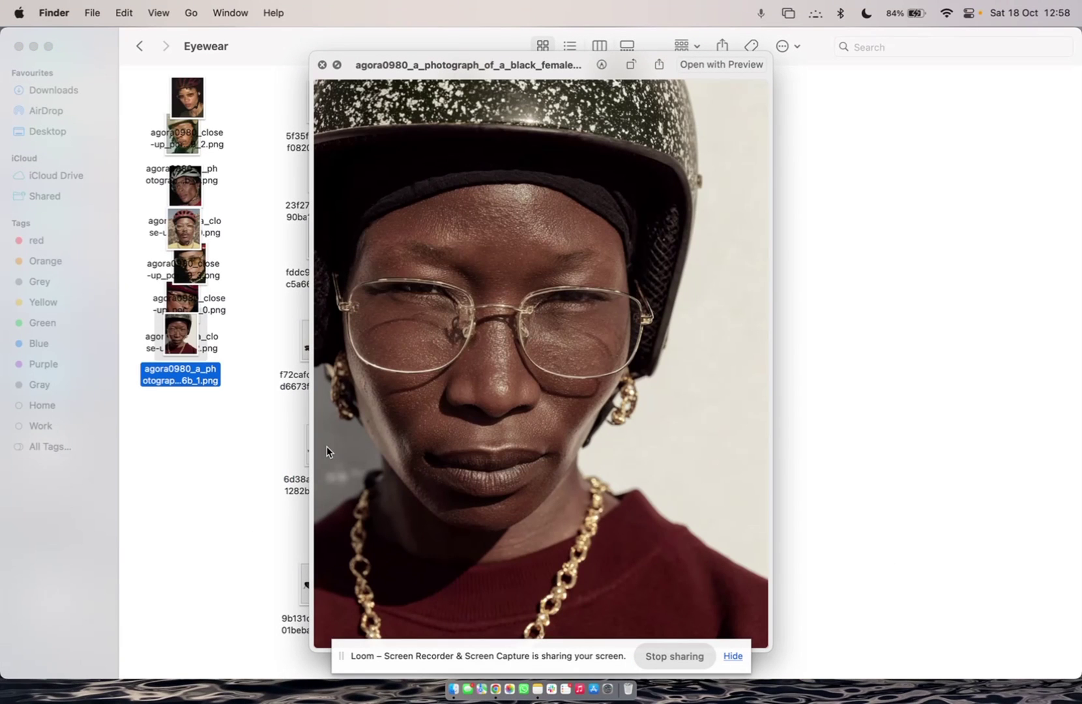
key(Right)
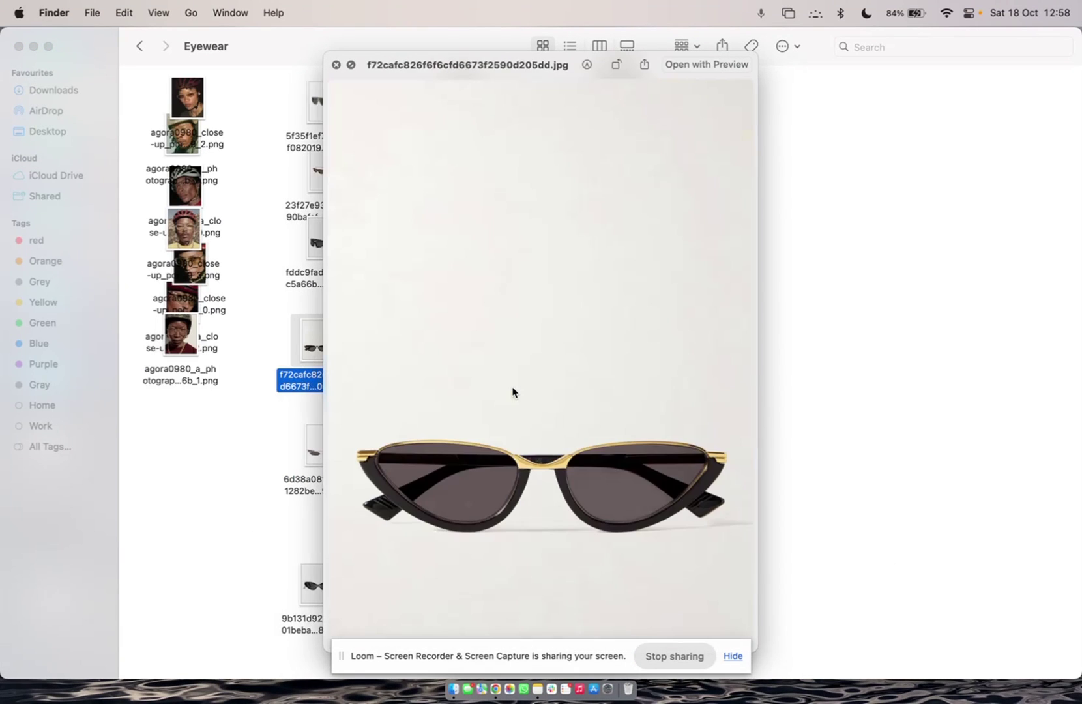
key(space)
click(302, 450)
key(space)
key(space)
drag(302, 450, 479, 587)
key(super+Tab)
- Copy the earlier glasses-swap prompt into the new message and trim trailing blank lines
triple_click(633, 228)
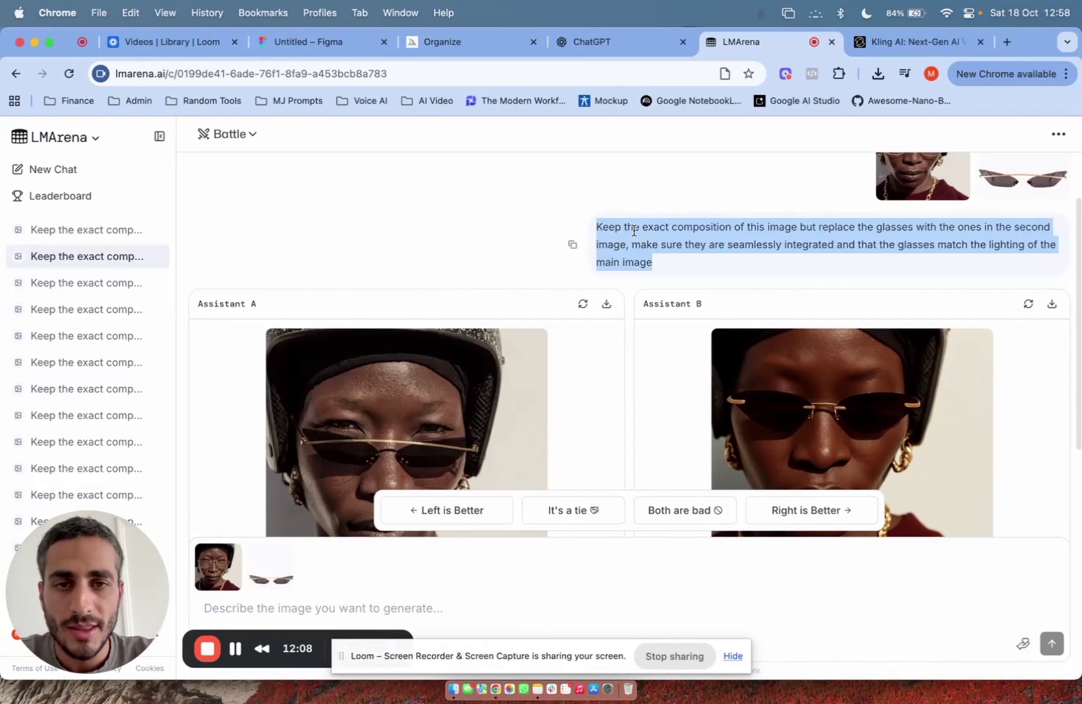
key(super+c)
scroll(507, 355, down, 3)
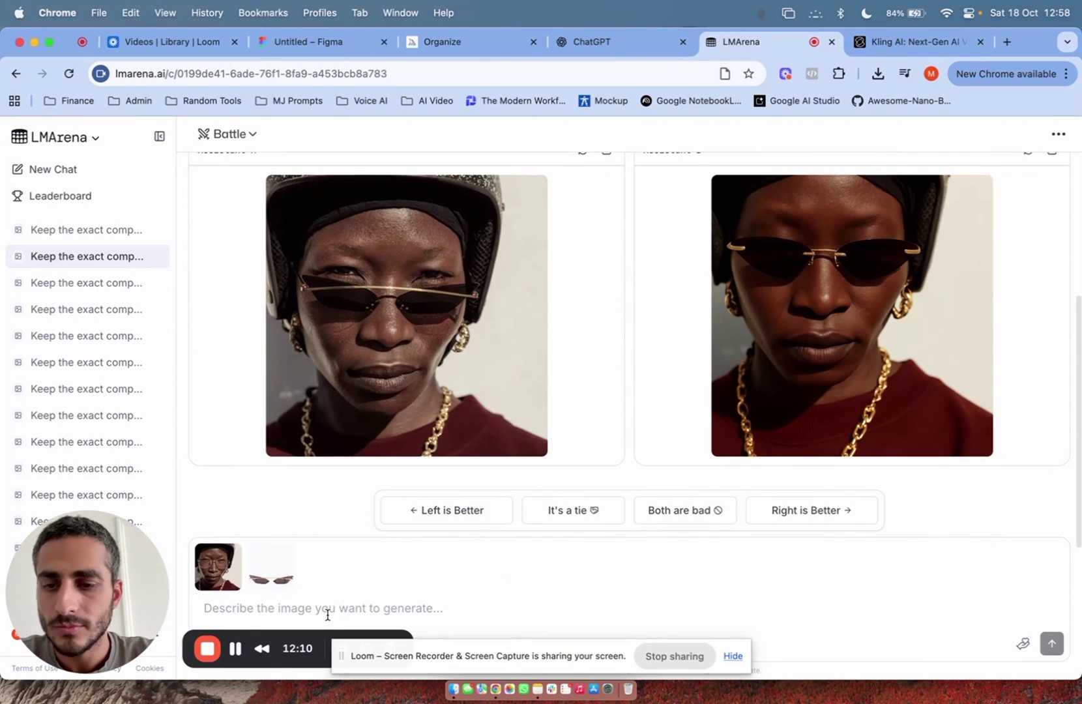
click(326, 614)
key(super+v)
key(BackSpace)
key(BackSpace)
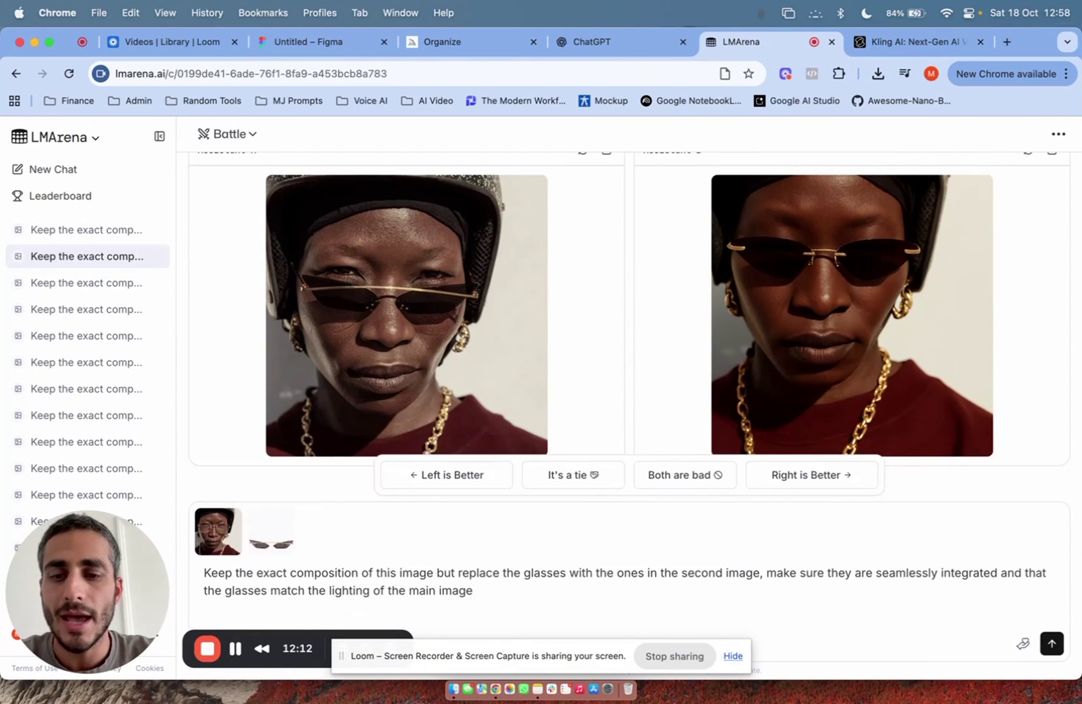
key(BackSpace)
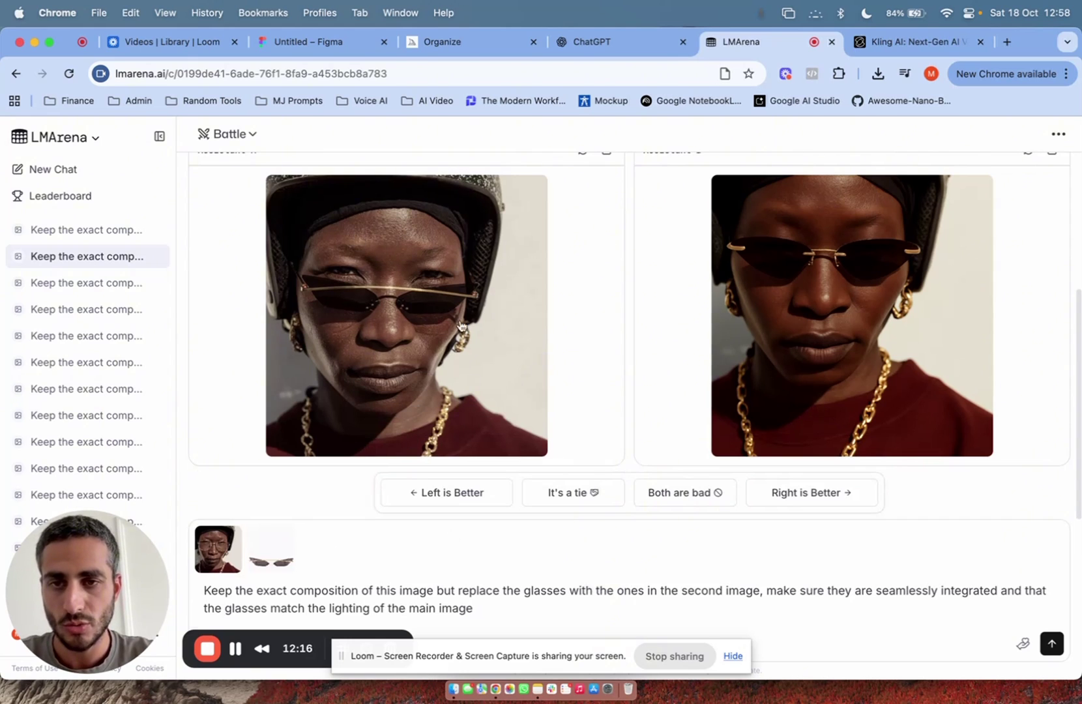
- Recheck the earlier portrait and glasses references, then submit the new battle request
scroll(902, 216, up, 3)
click(903, 216)
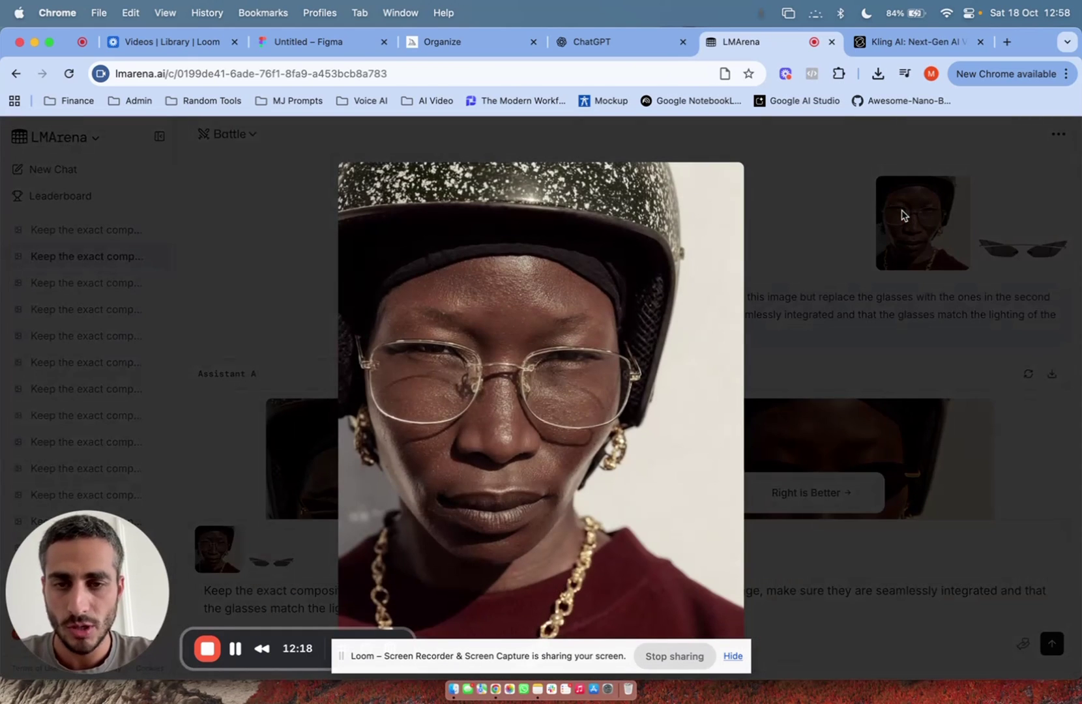
click(901, 215)
scroll(616, 513, down, 5)
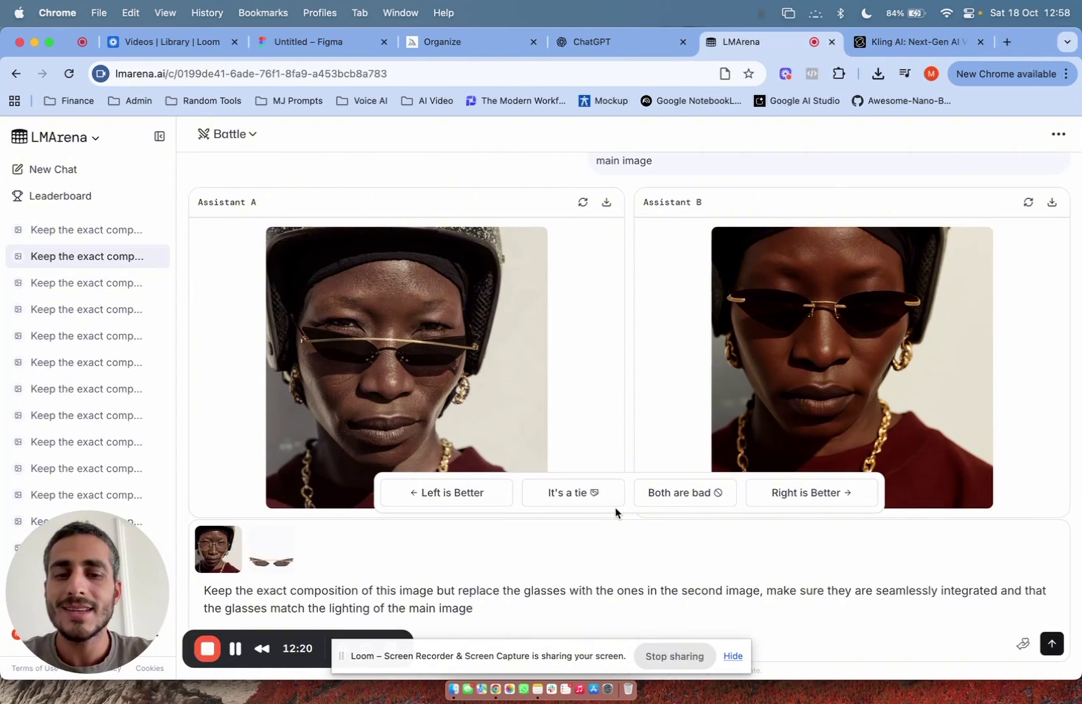
scroll(633, 428, up, 3)
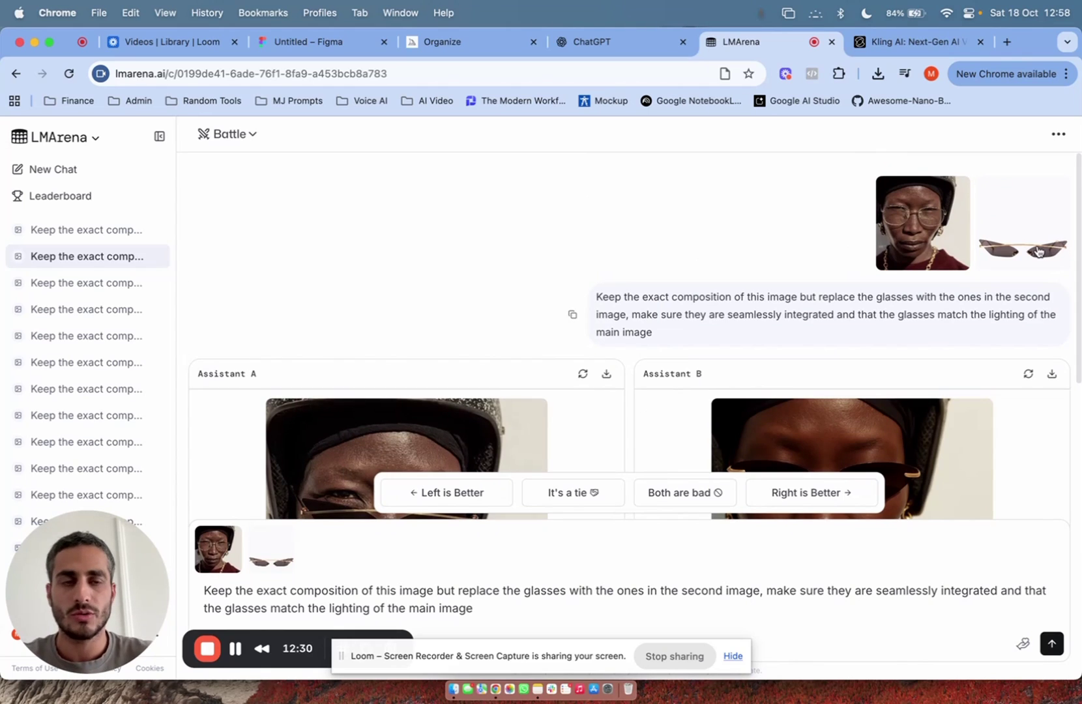
click(921, 232)
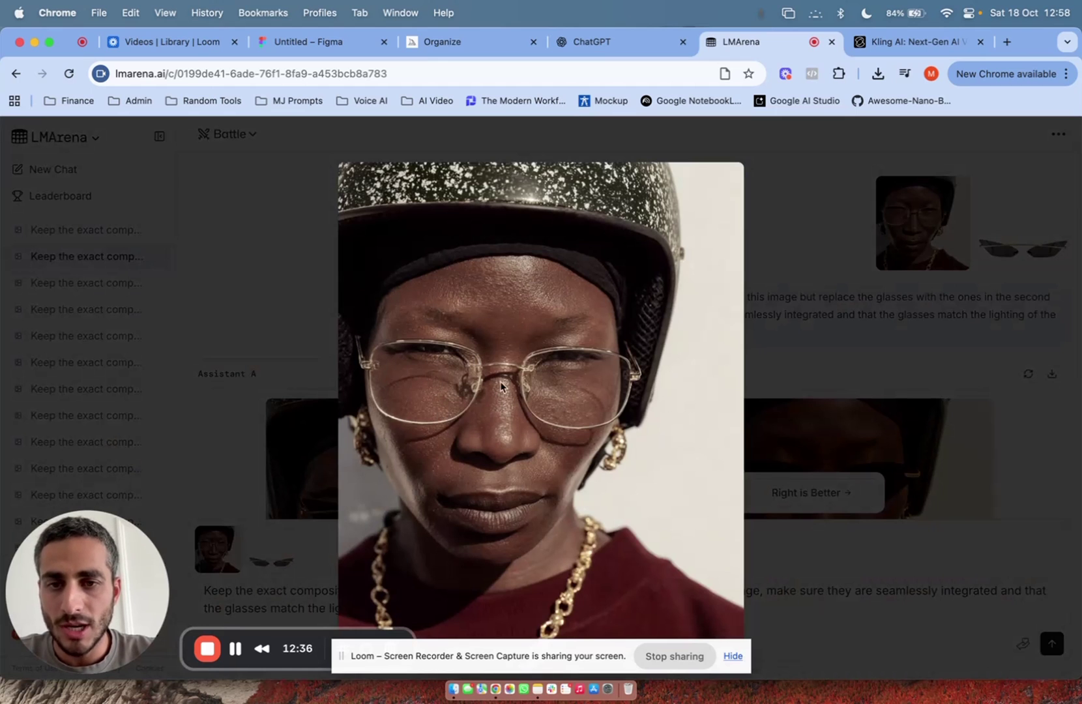
click(962, 340)
click(1024, 264)
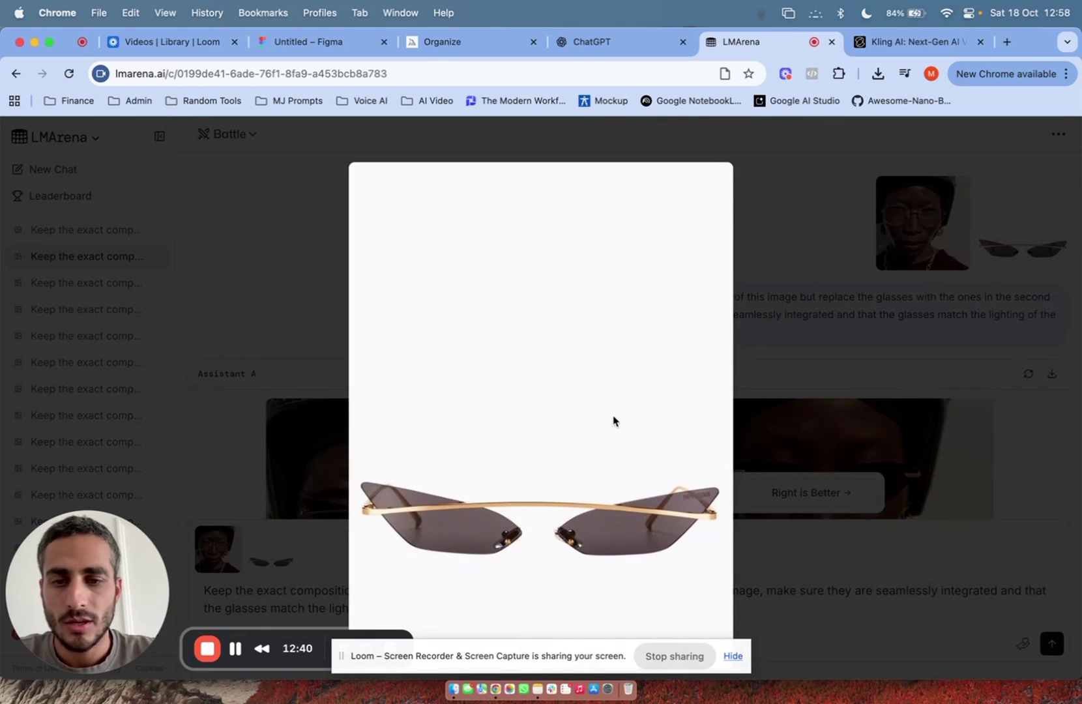
click(657, 430)
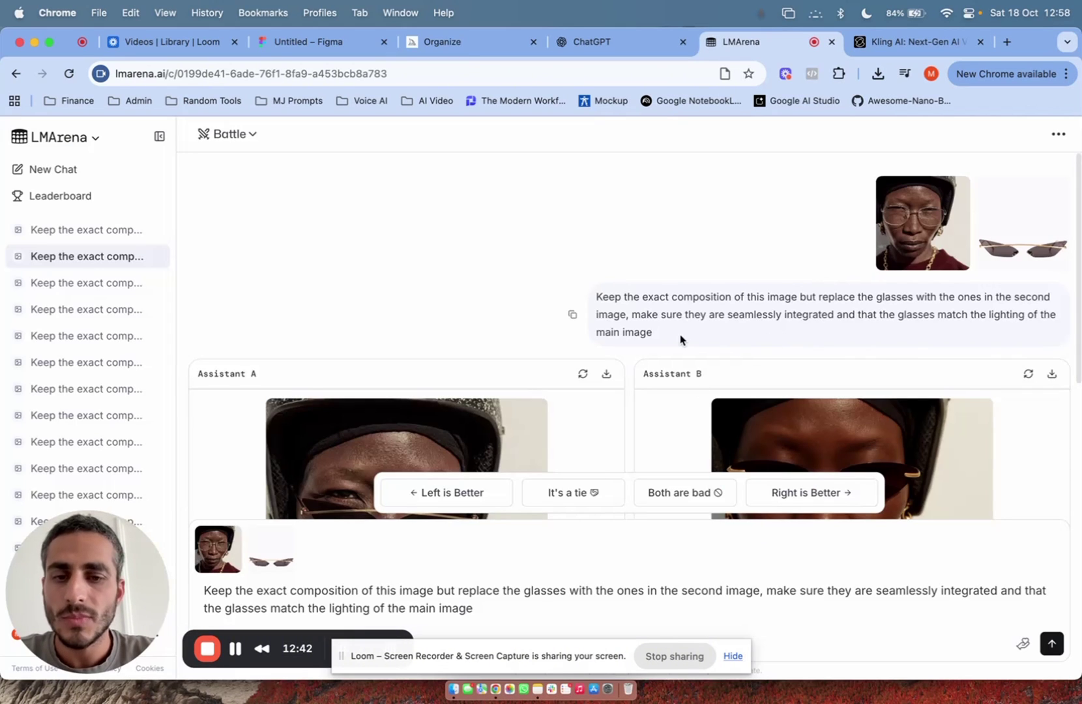
click(1051, 644)
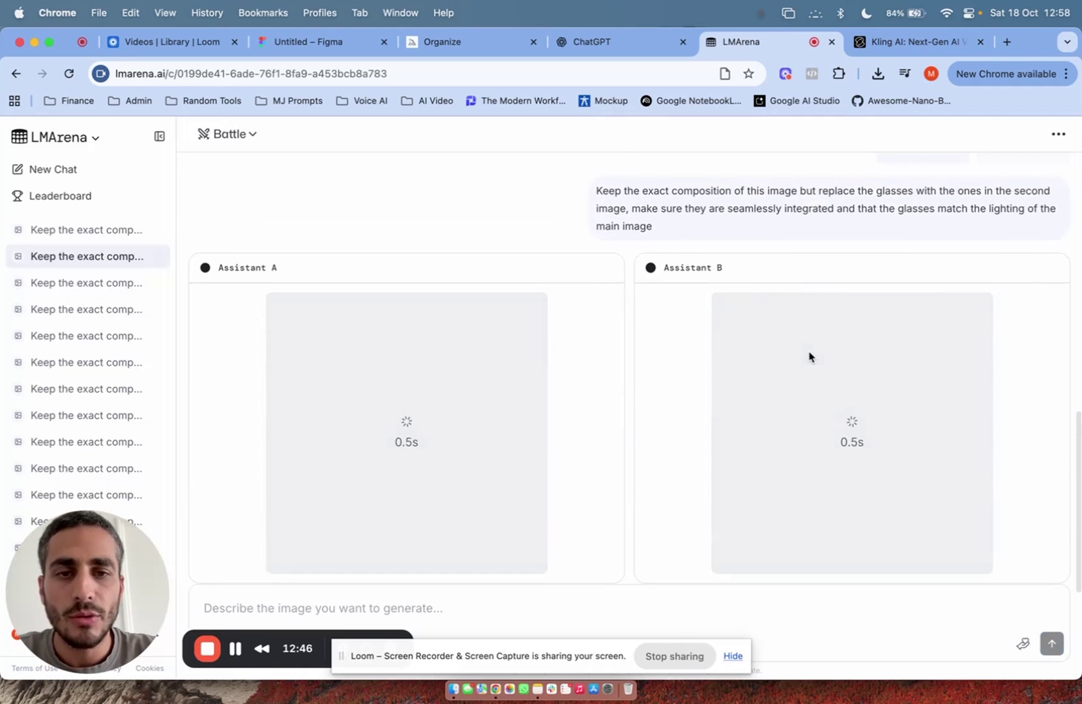
- Scroll through the resent prompt and both assistants' rimless-sunglasses results
scroll(810, 357, up, 5)
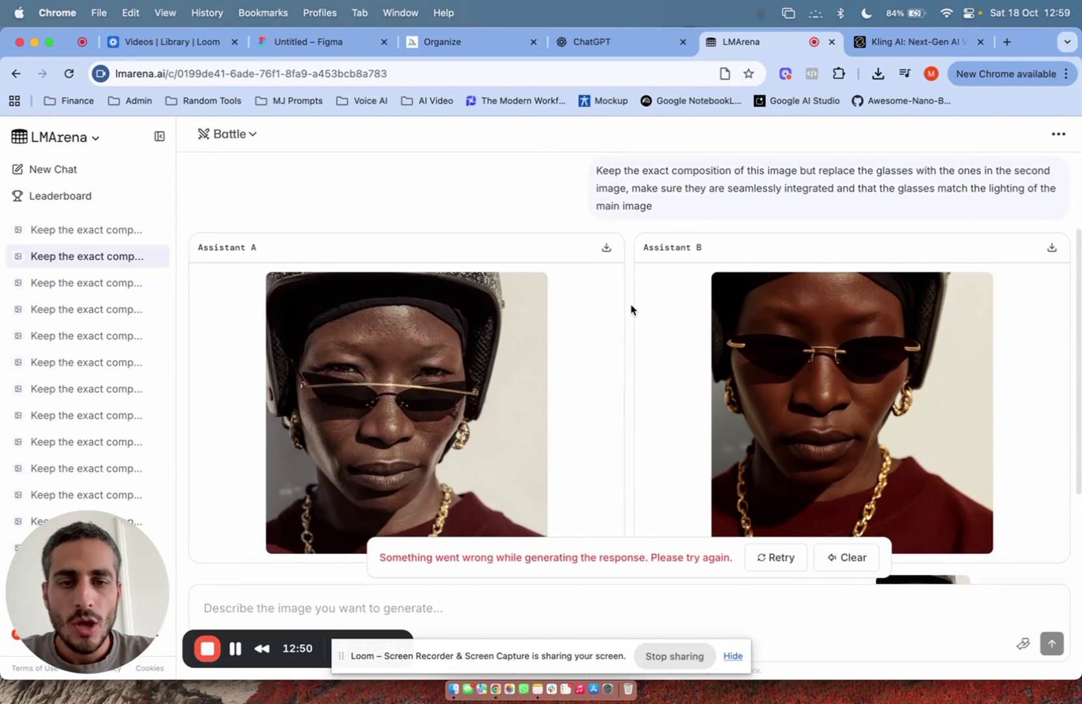
scroll(639, 339, down, 3)
scroll(517, 425, up, 5)
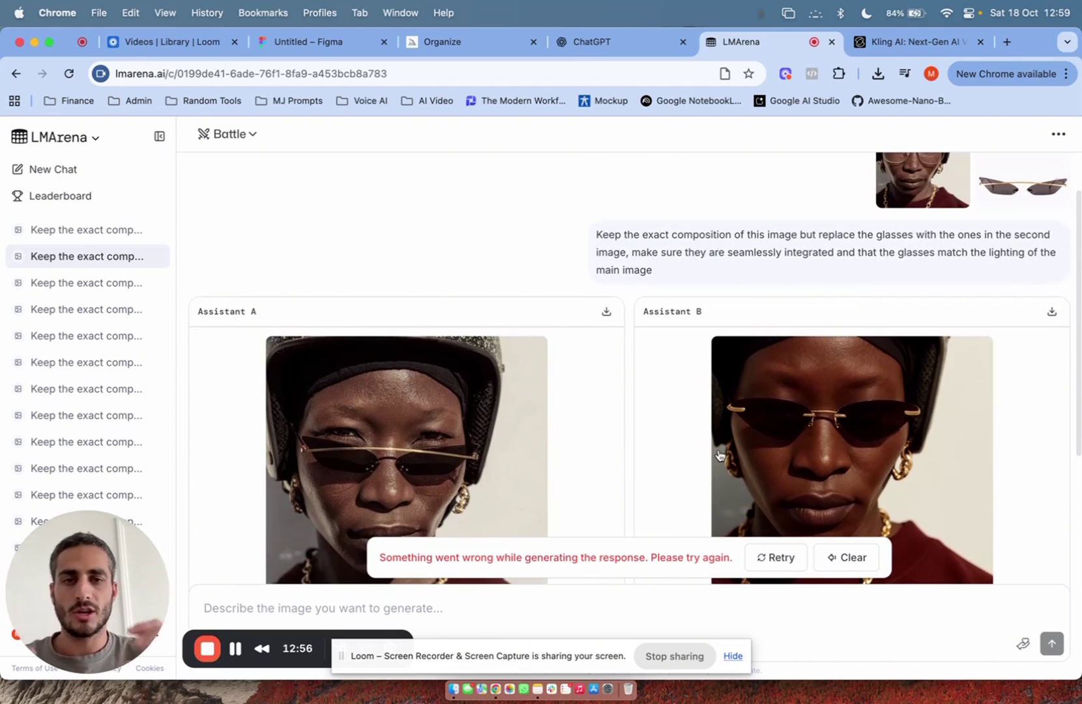
scroll(664, 313, down, 1)
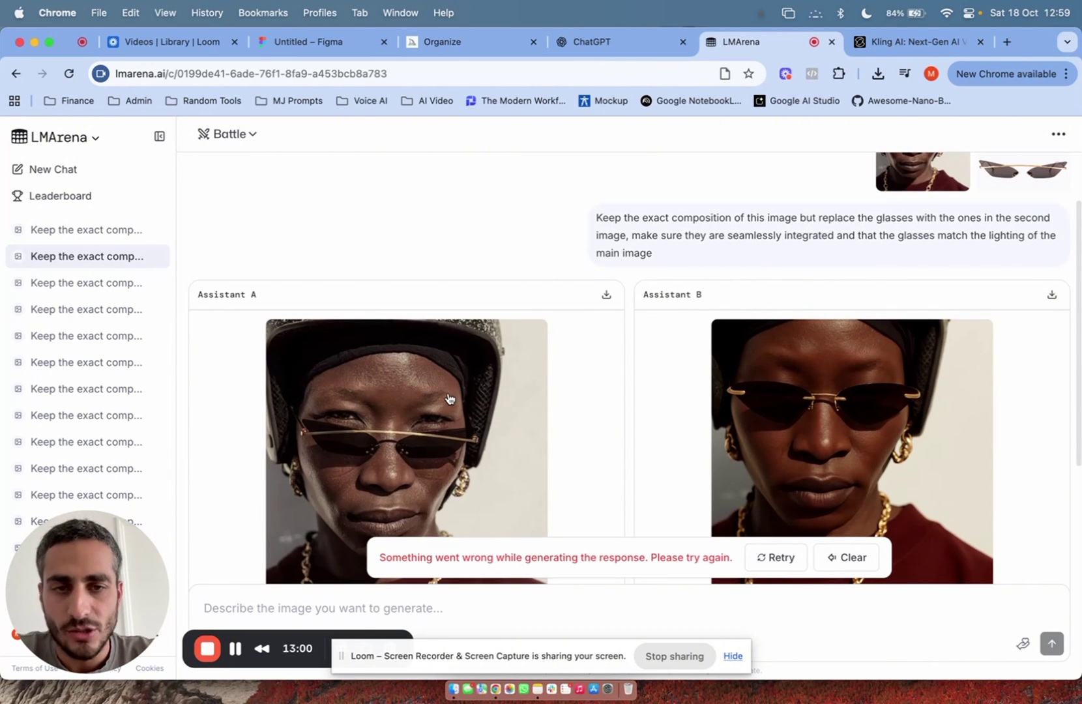
scroll(427, 382, down, 4)
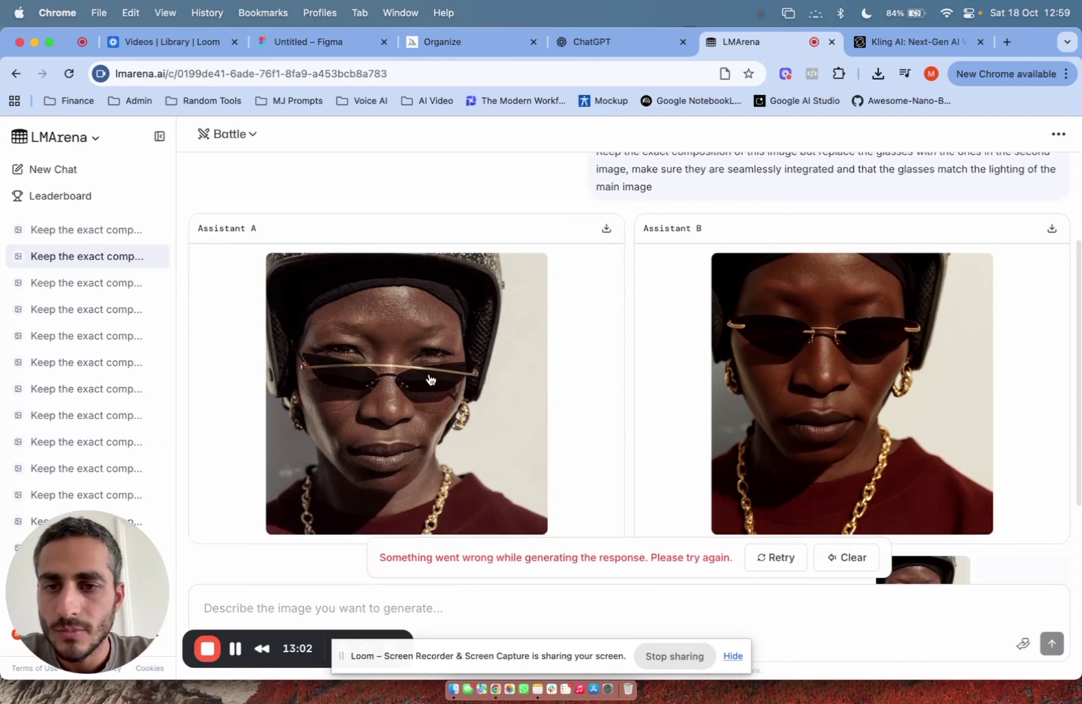
scroll(429, 378, up, 5)
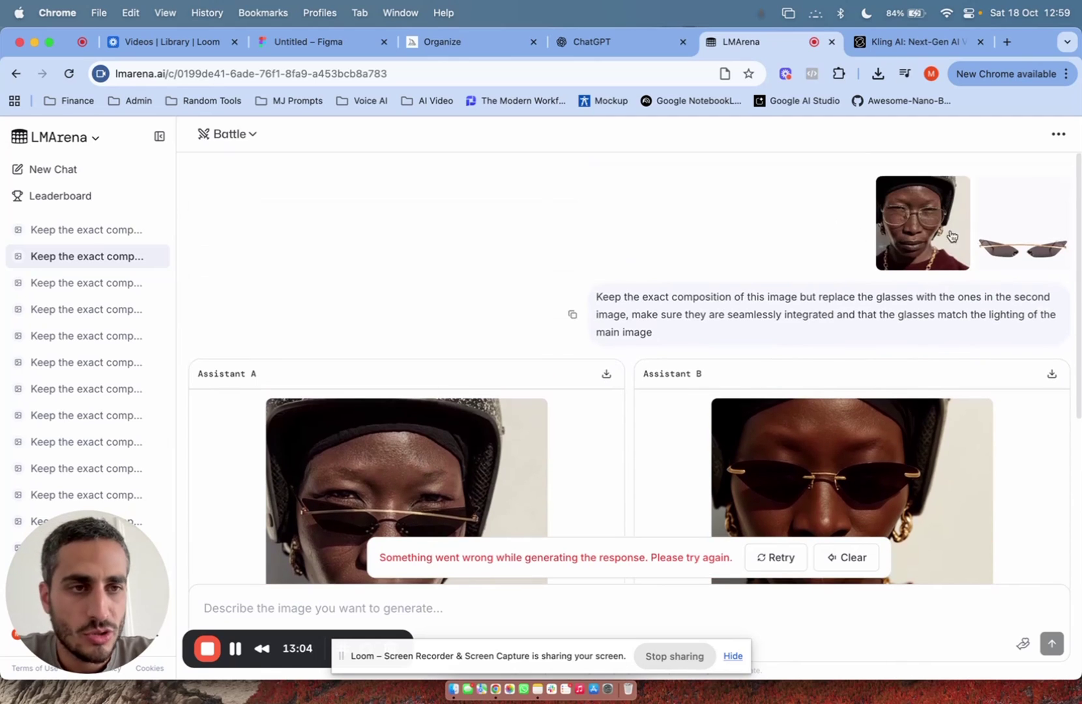
triple_click(635, 324)
scroll(545, 343, down, 4)
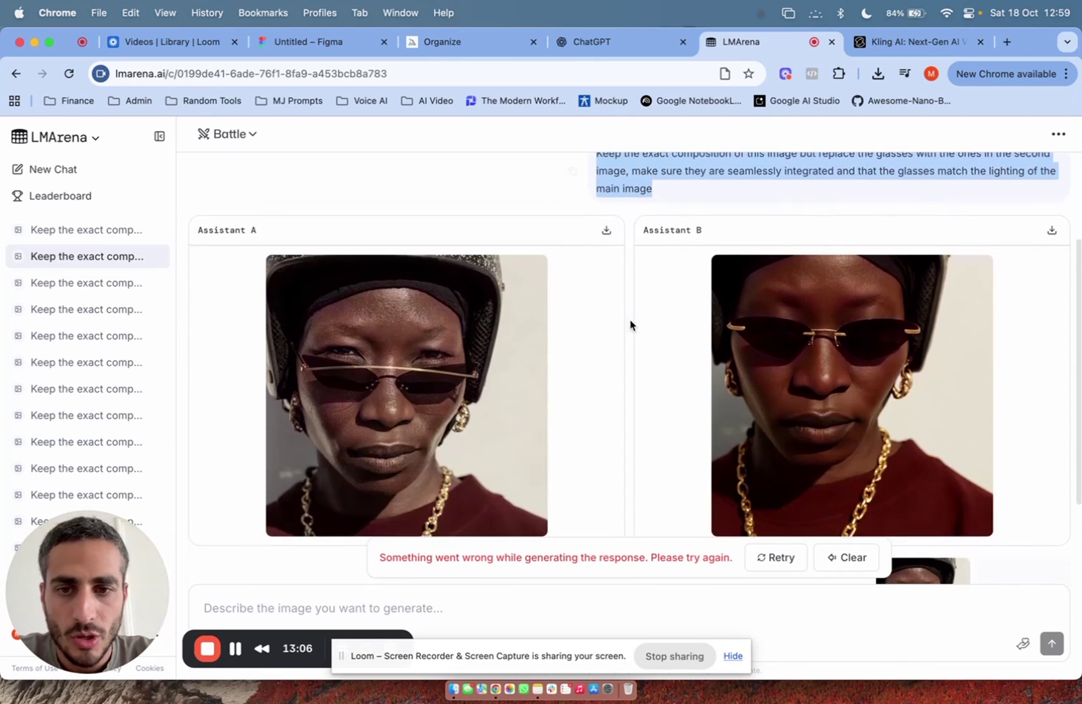
scroll(434, 357, down, 2)
- Inspect Assistant A's portrait enlarged, then download it
click(435, 356)
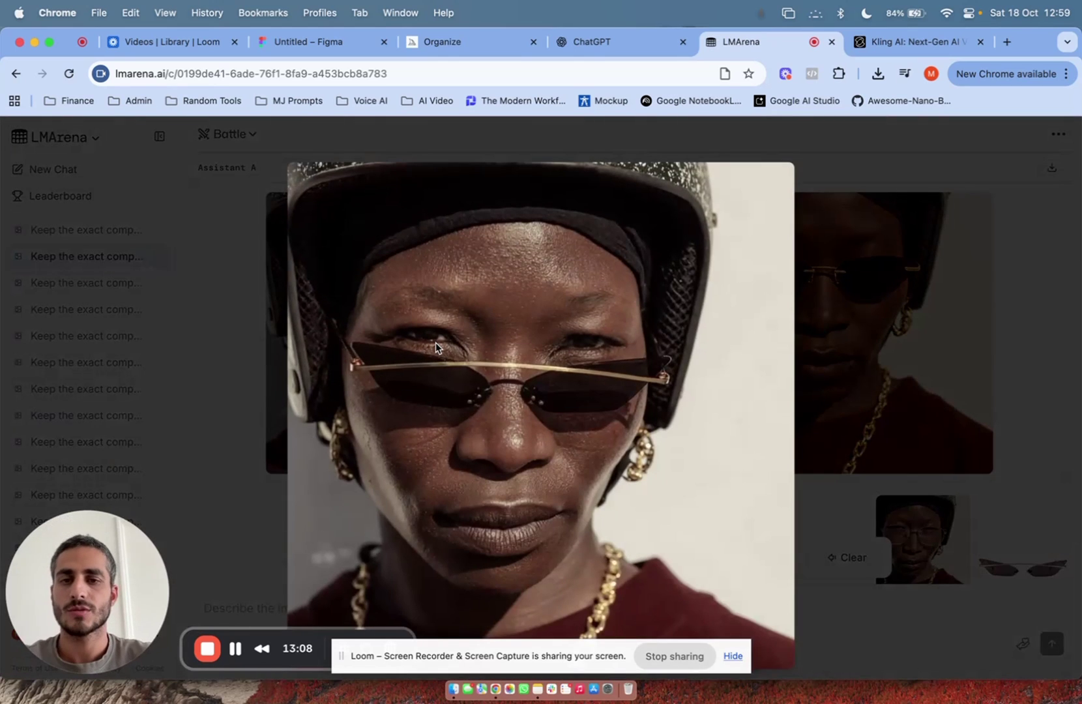
click(436, 342)
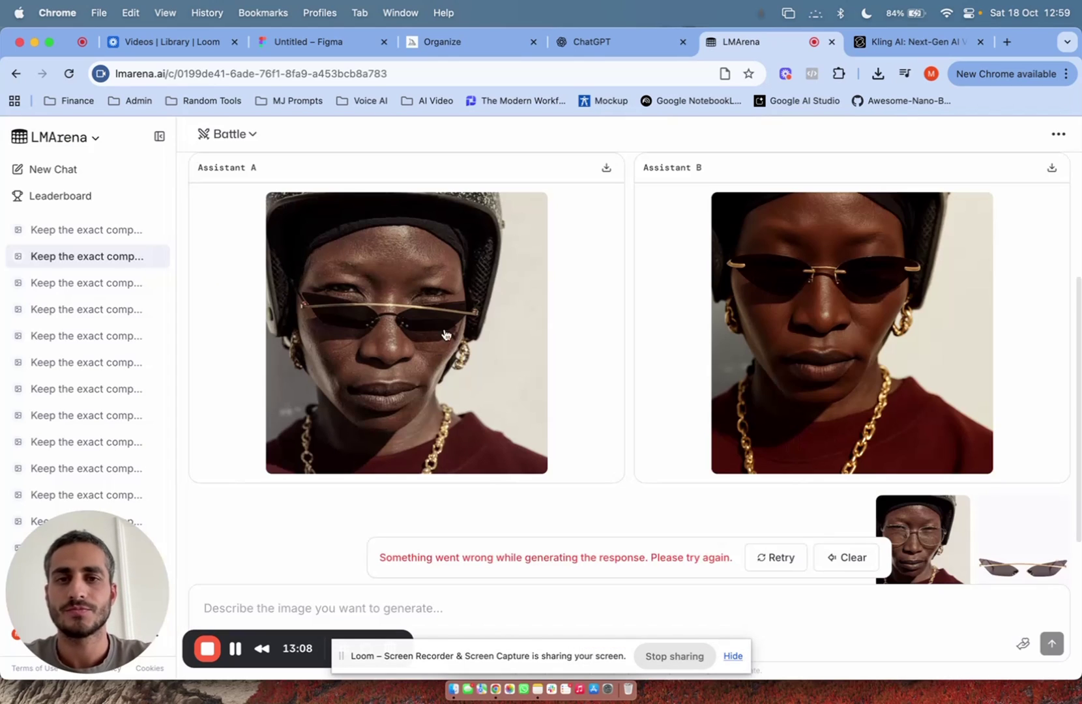
click(607, 170)
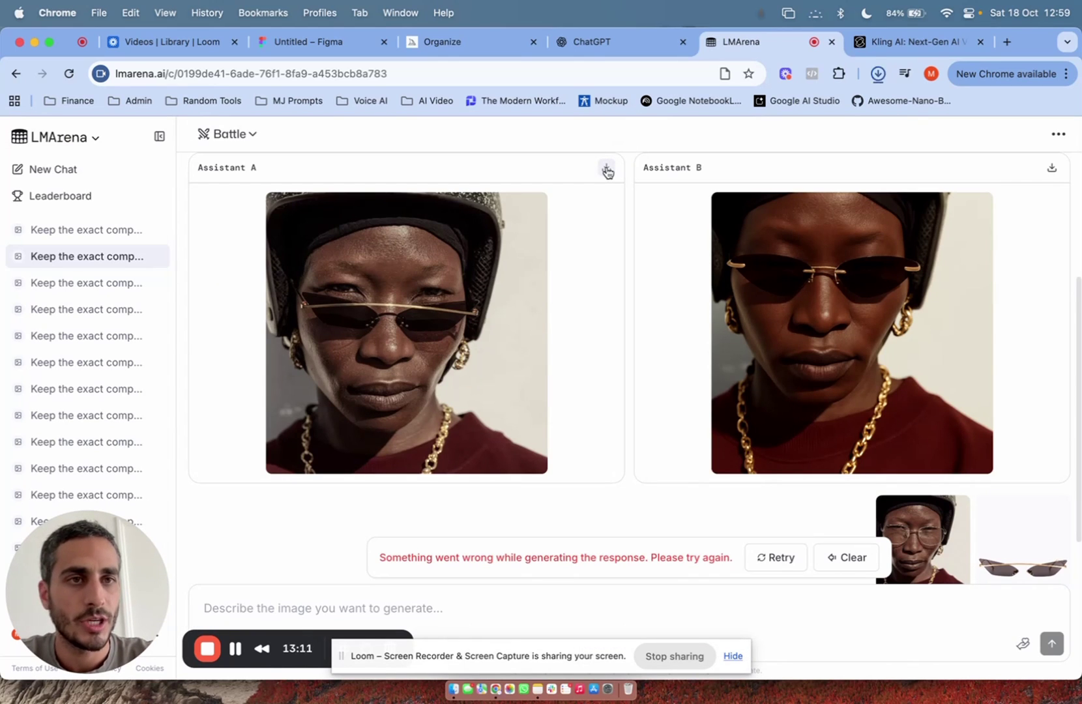
- Reveal the downloaded glasses-swap portrait, move it to the desktop and open it in Preview
click(877, 73)
click(838, 137)
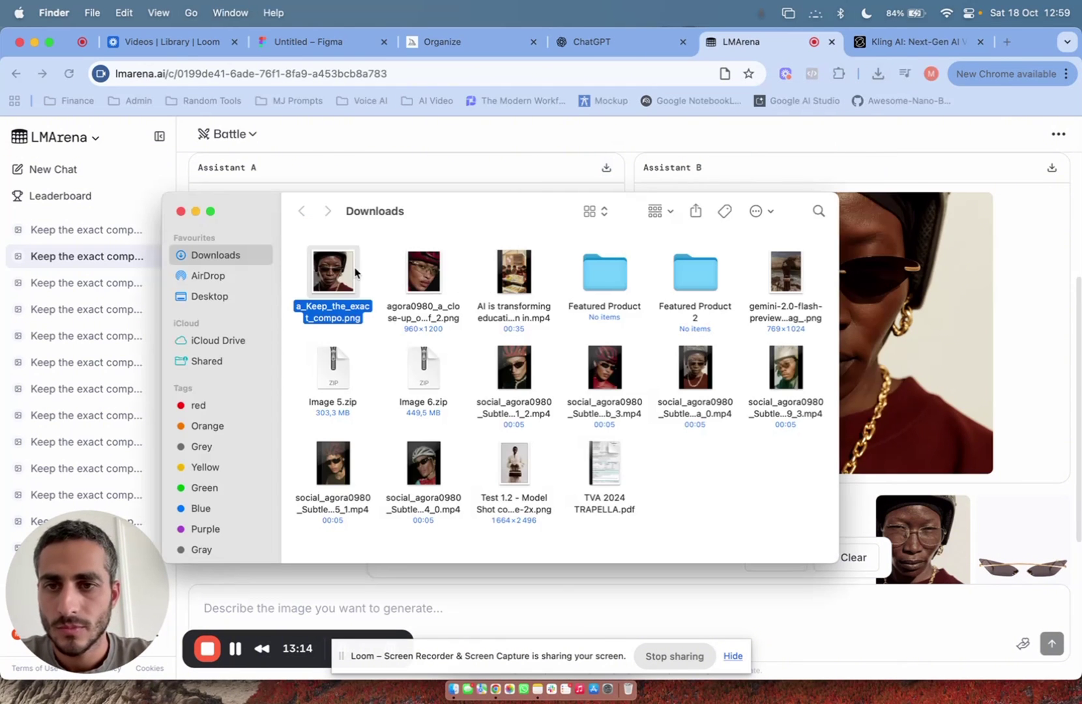
mouse_move(326, 274)
mouse_down()
mouse_move(352, 290)
mouse_move(280, 291)
mouse_up()
double_click(280, 289)
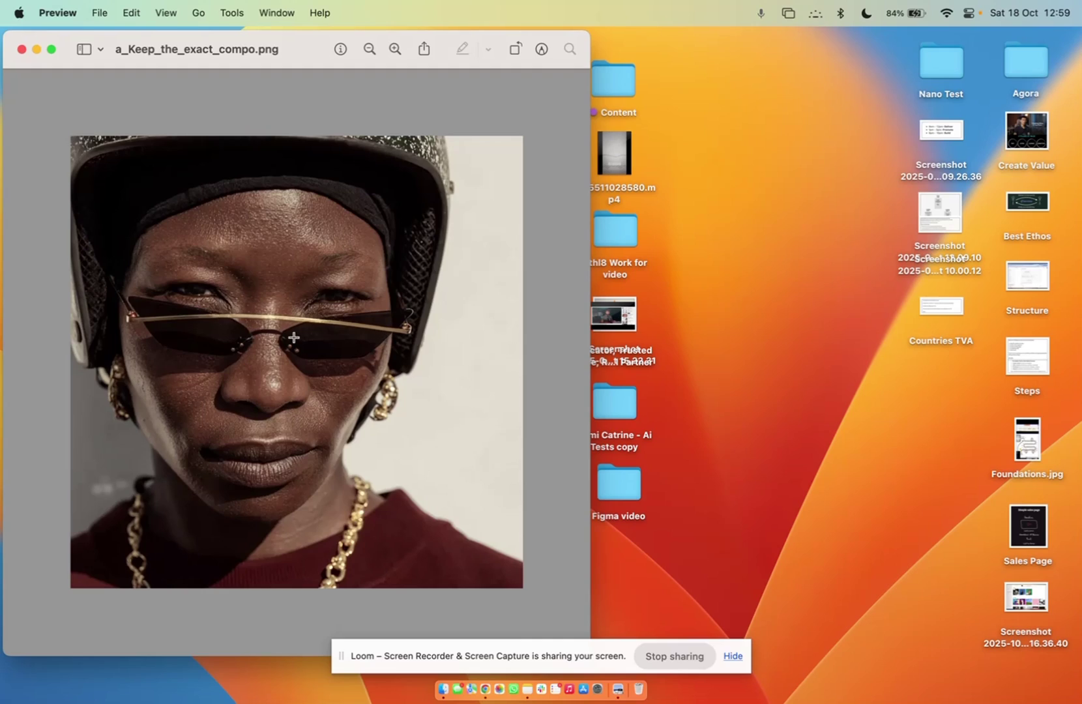
- Close the Downloads window and bring the LMArena battle back to the front
key(ctrl+Left)
key(ctrl+Right)
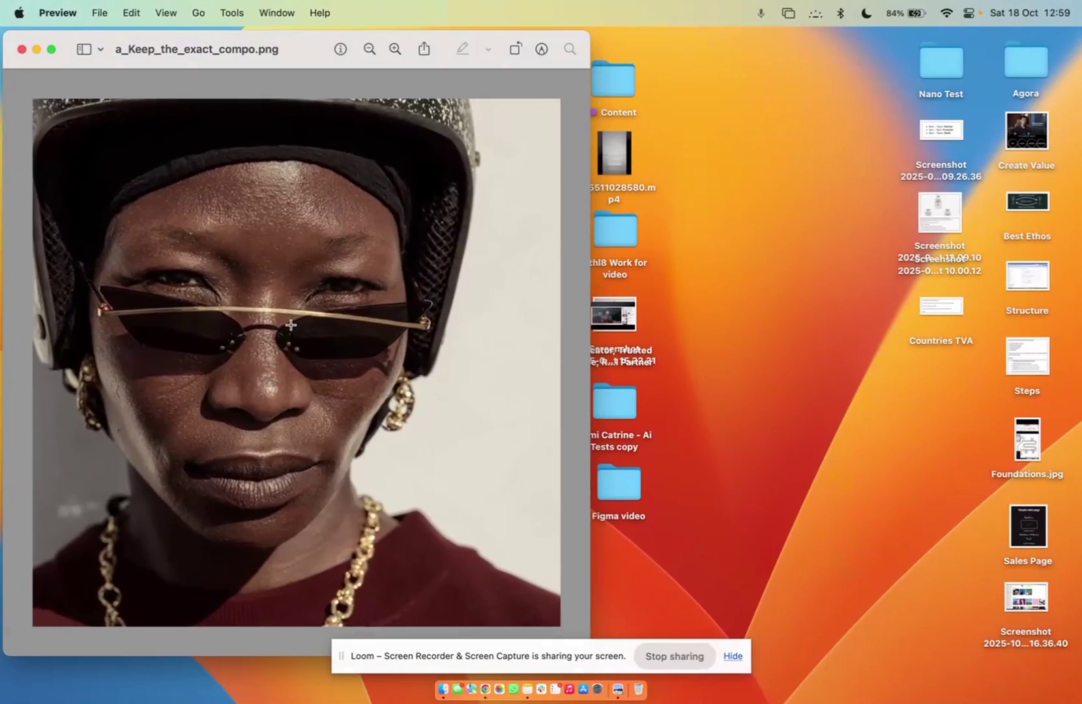
key(ctrl+Left)
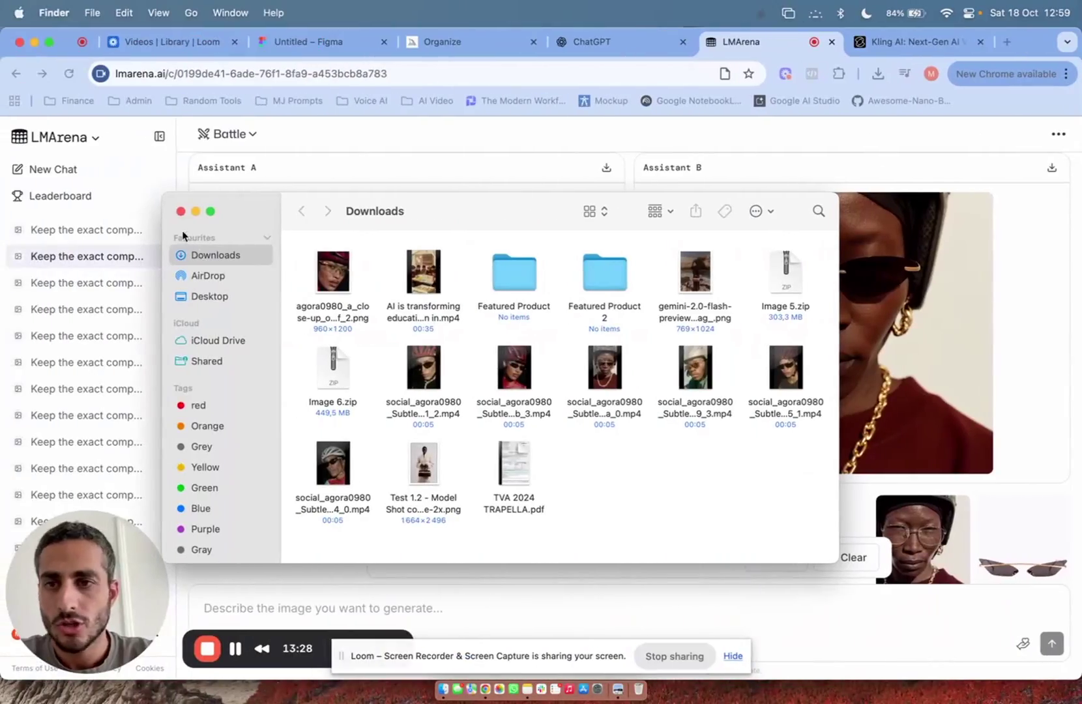
click(181, 211)
click(585, 150)
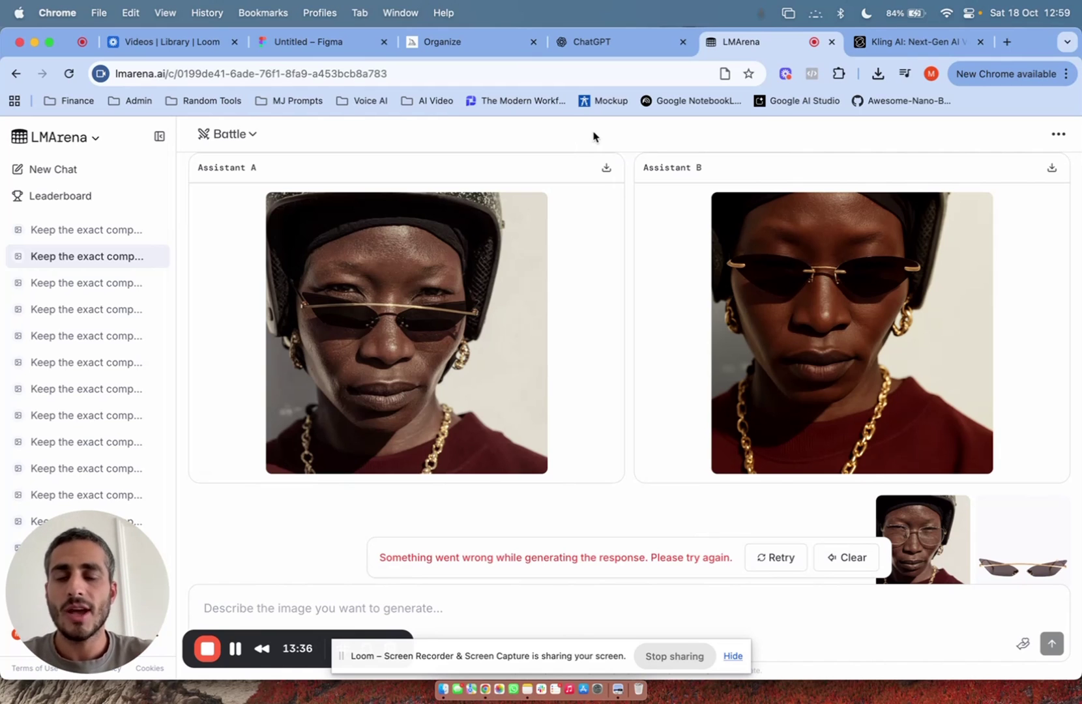
- Go to Kling AI and open its Image to Video generator with VIDEO 2.5 Turbo
click(907, 40)
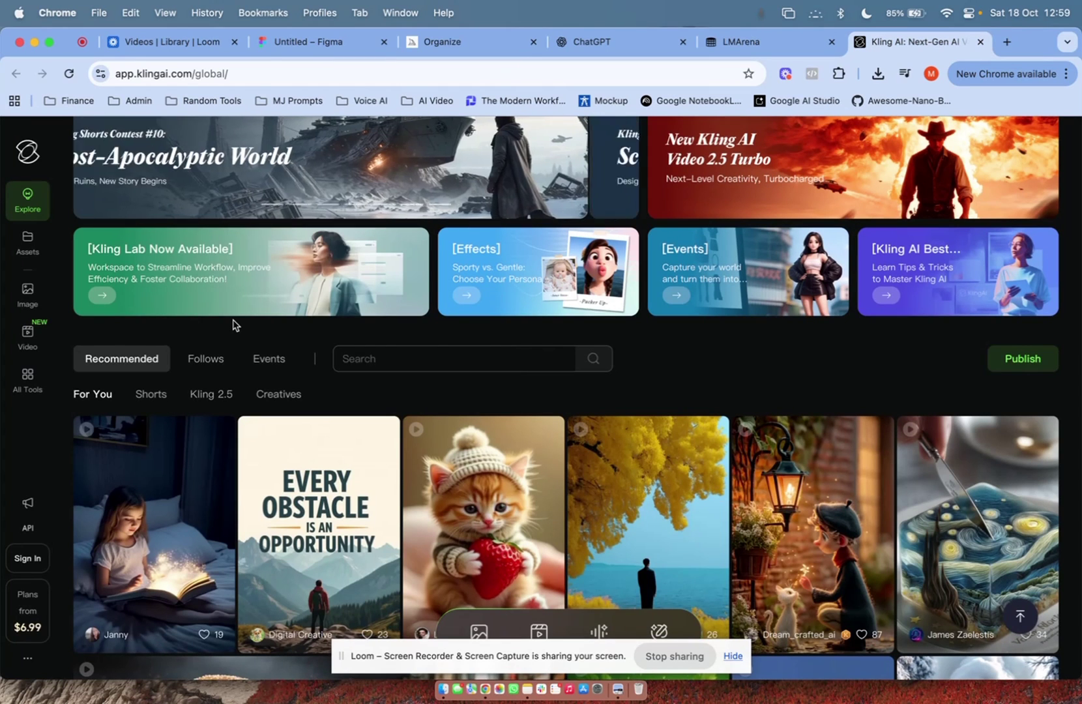
scroll(234, 324, down, 3)
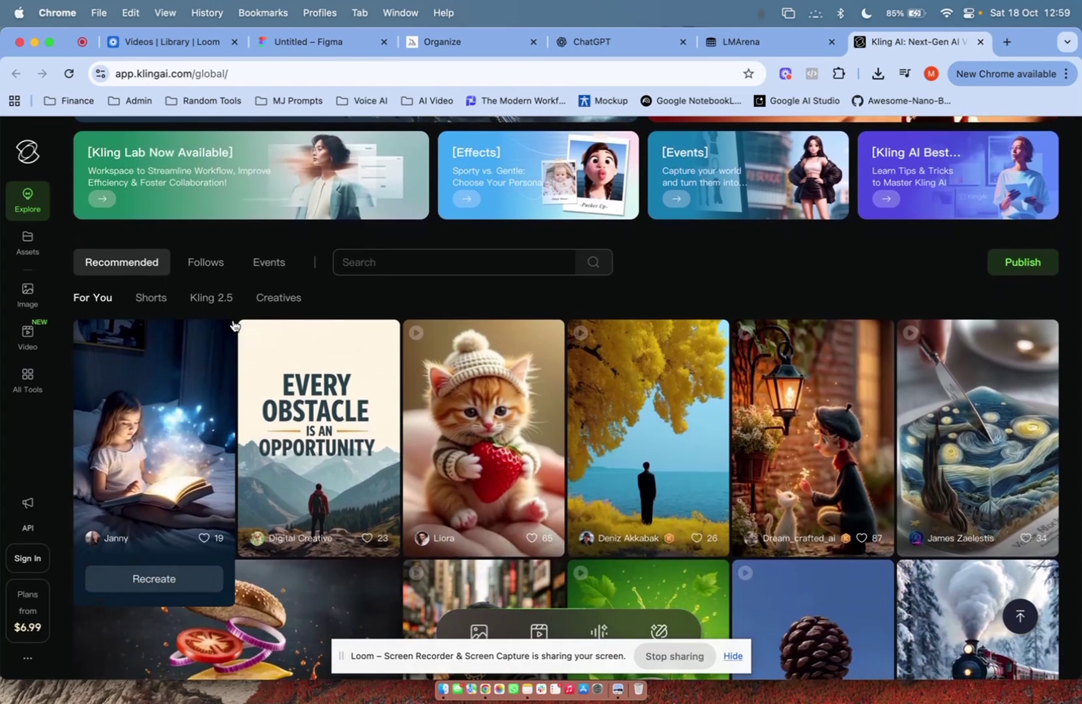
scroll(234, 325, down, 2)
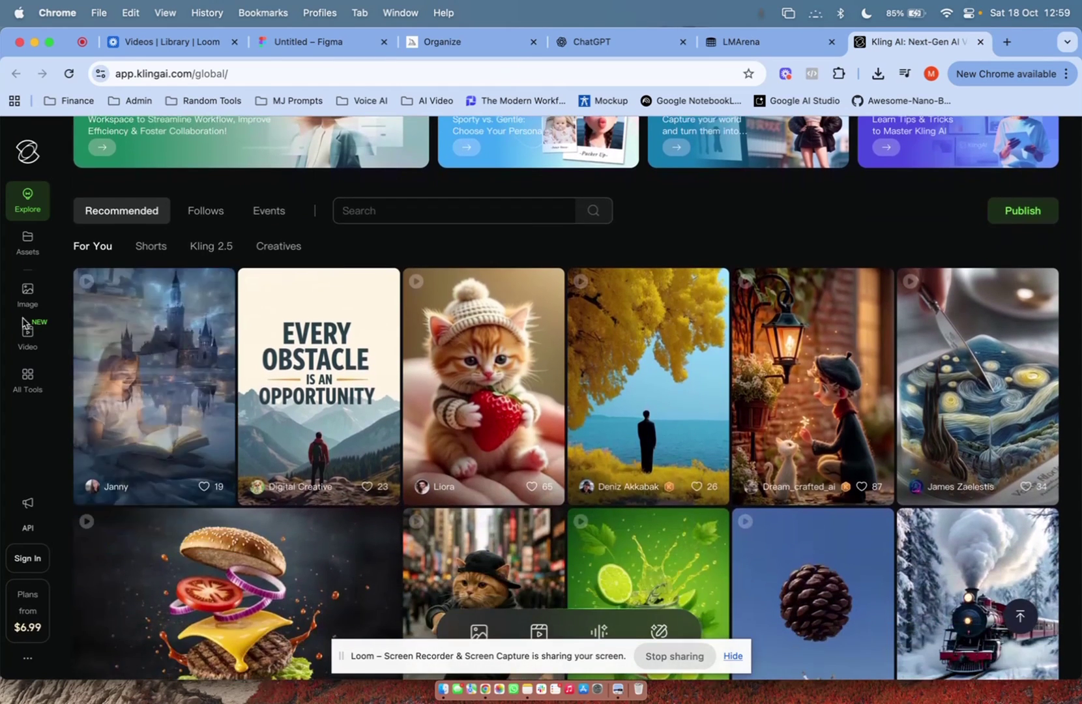
click(30, 349)
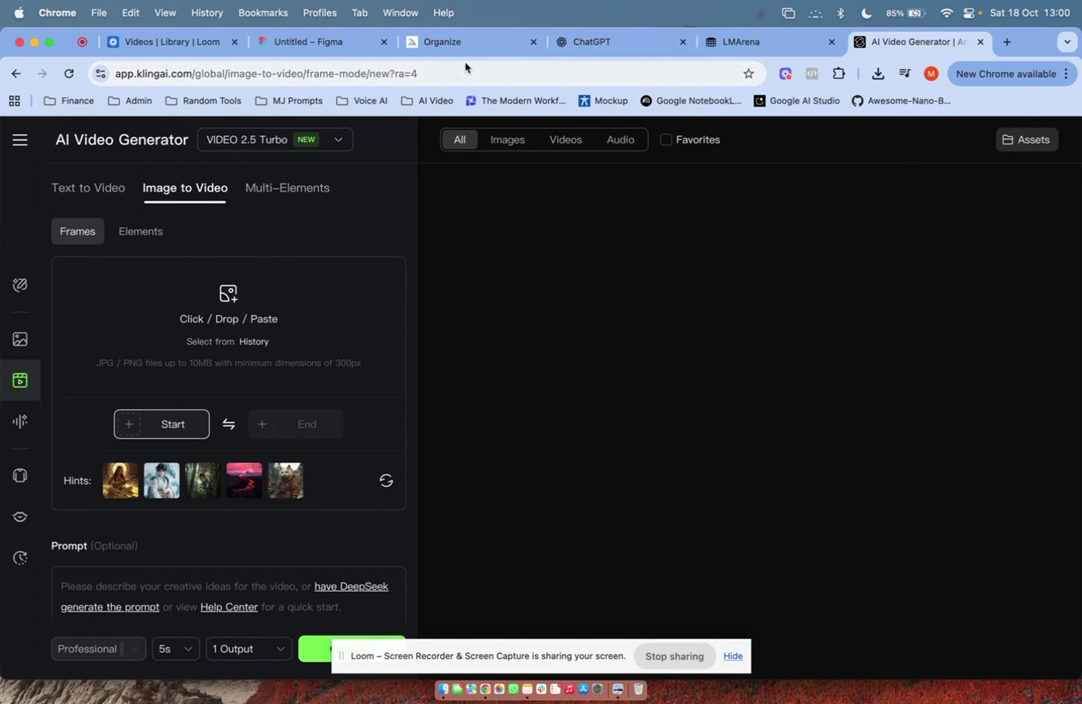
- Load the helmeted sunglasses portrait from the Eyewear folder into Midjourney's image editor
click(466, 43)
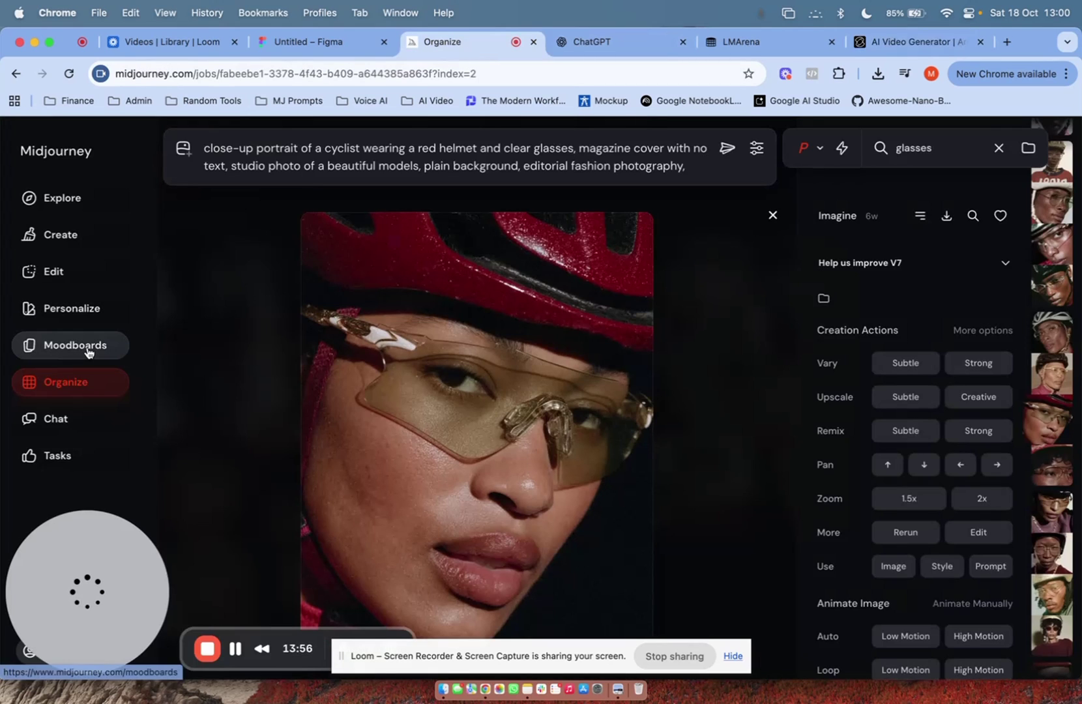
click(69, 271)
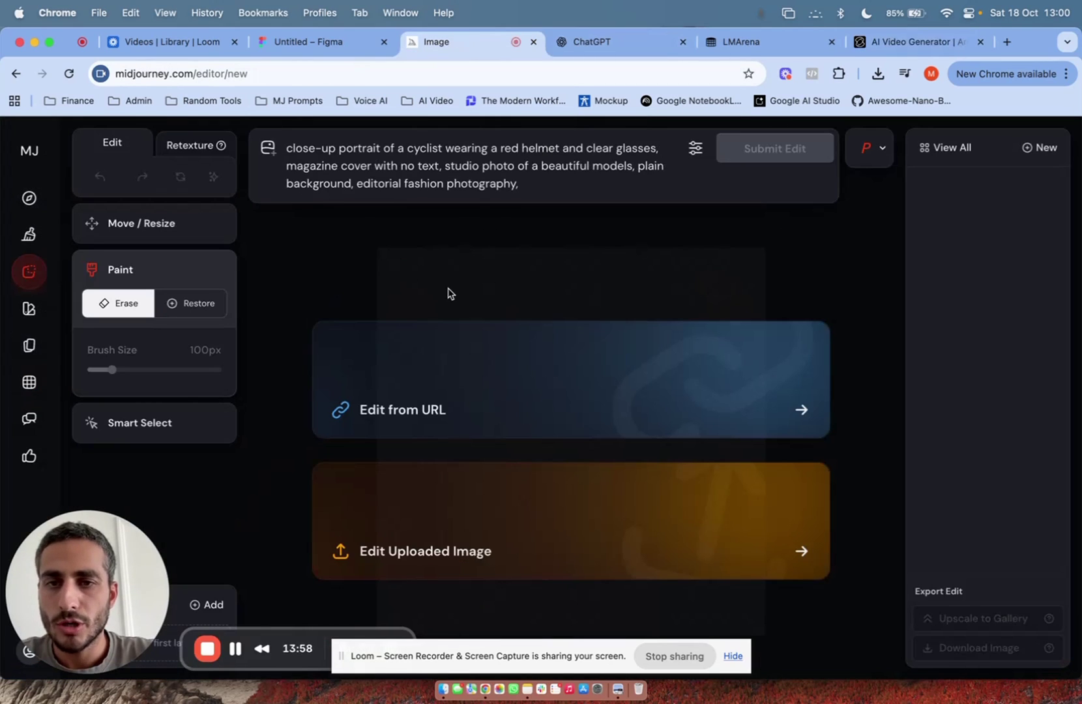
key(ctrl+Right)
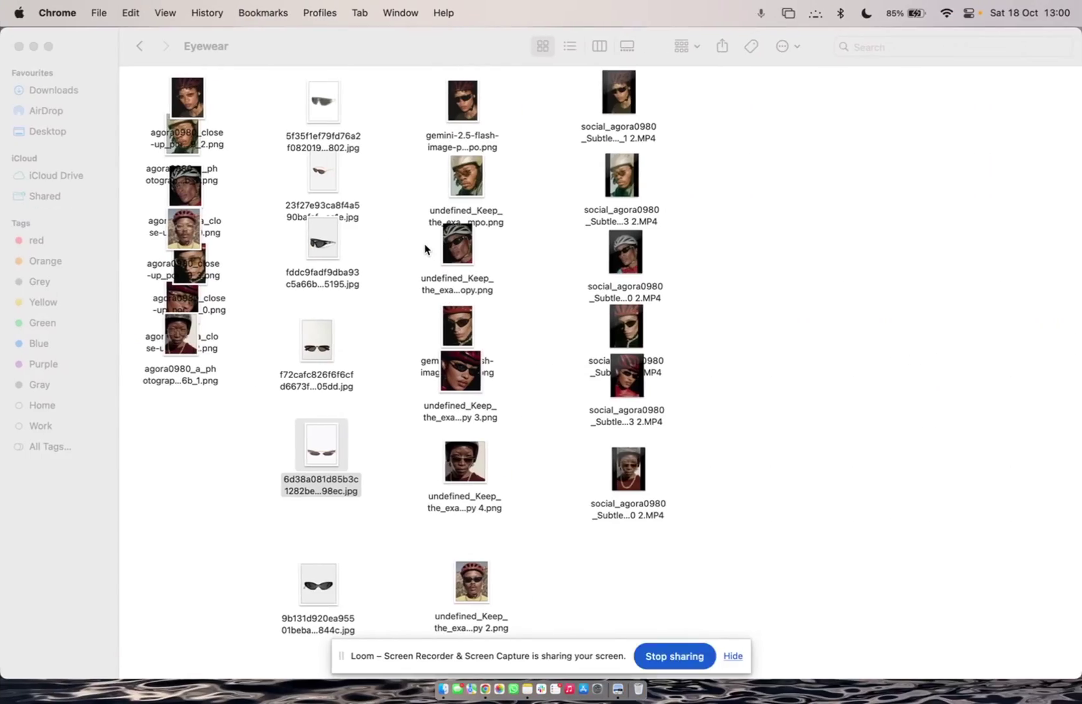
key(ctrl+Right)
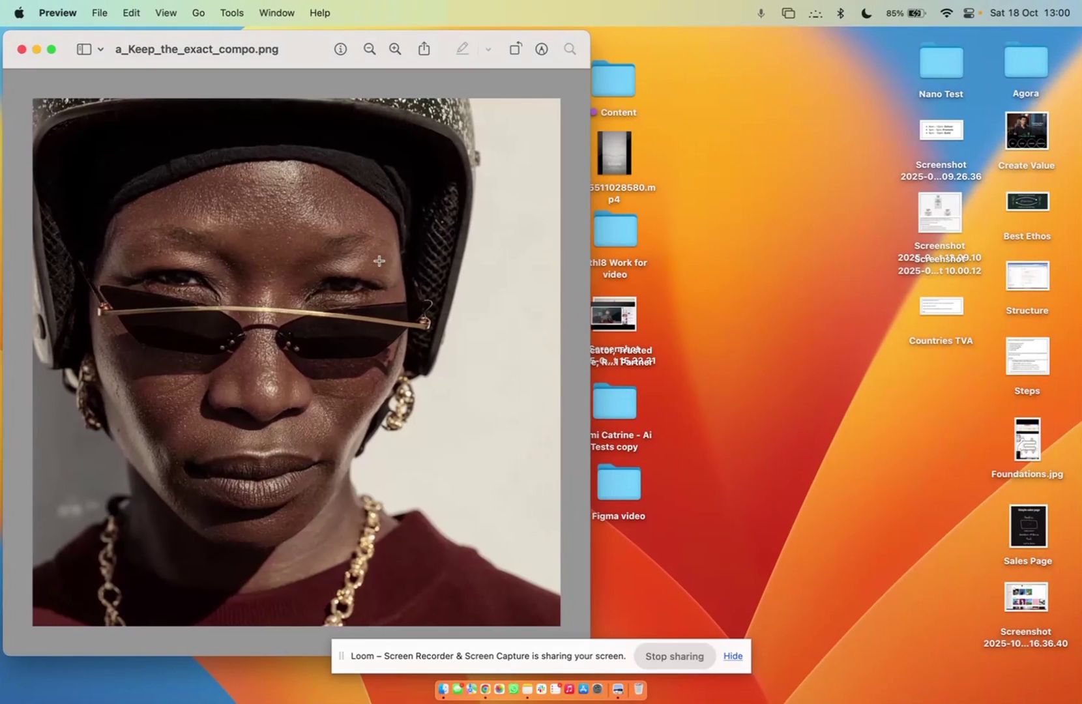
key(ctrl+Left)
key(ctrl+Left)
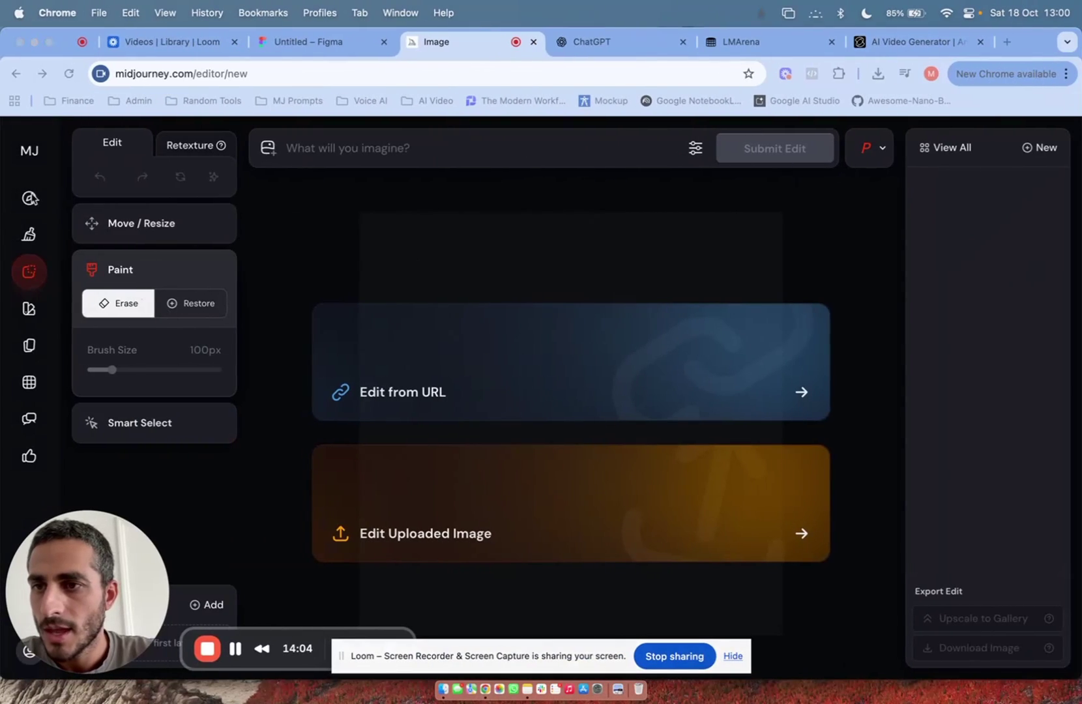
click(24, 274)
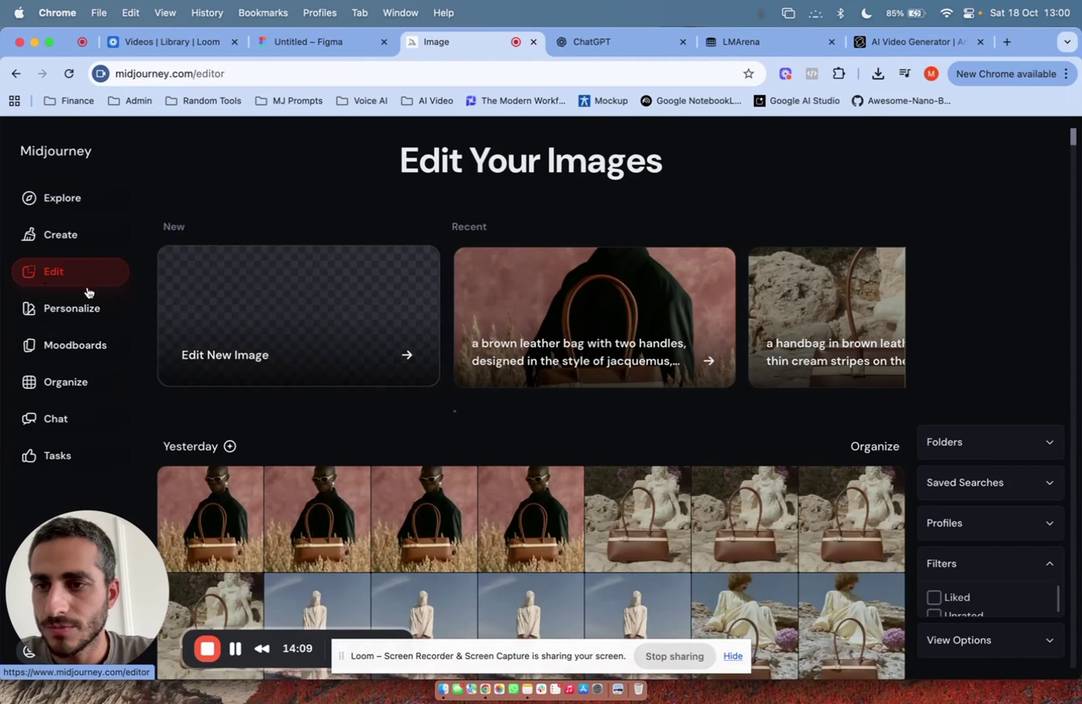
key(ctrl+Right)
mouse_move(461, 475)
mouse_down()
mouse_move(522, 503)
mouse_move(490, 499)
mouse_up()
key(ctrl+Left)
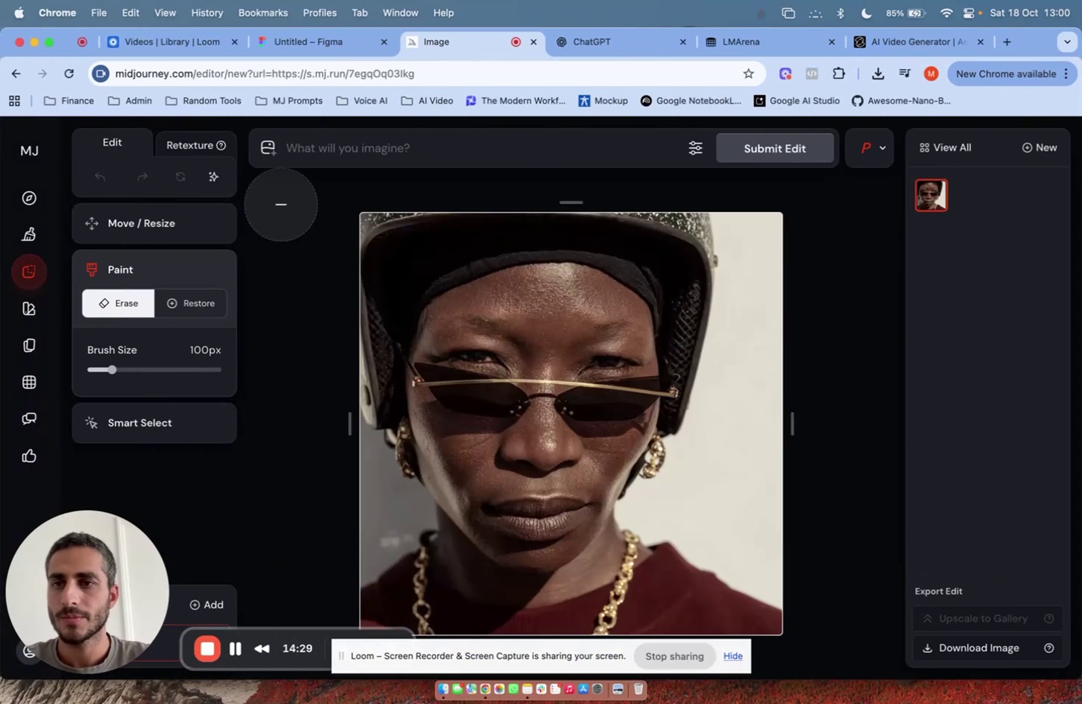
- Set the editor canvas to a 9:16 portrait frame and resize the photo to about 71%
click(695, 149)
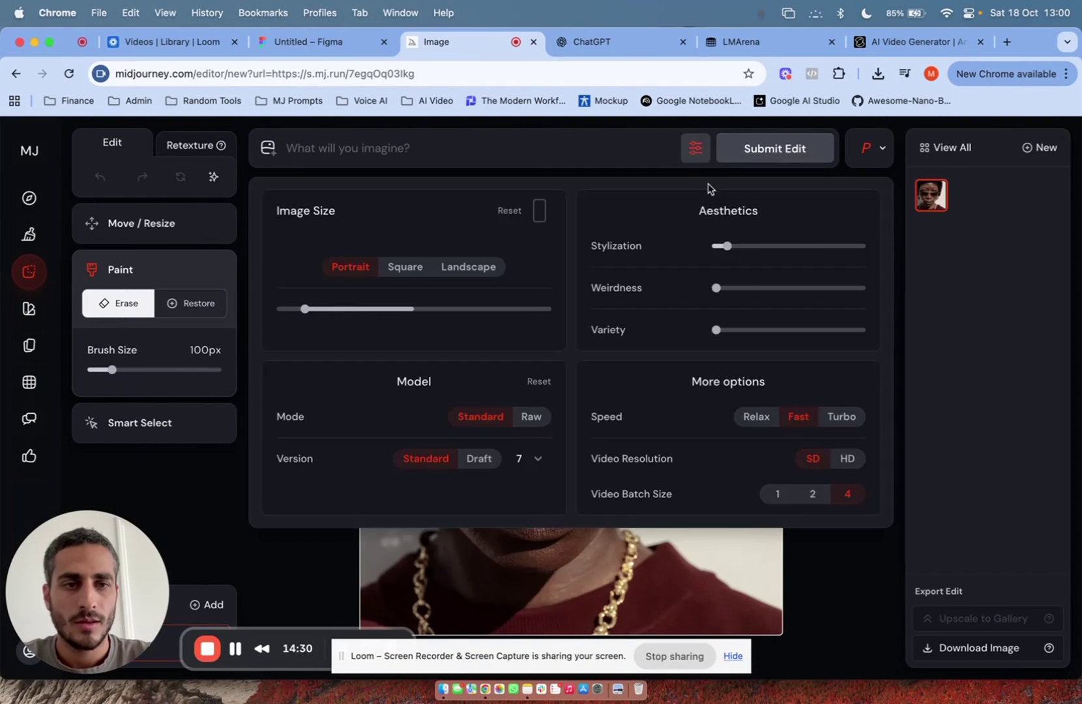
click(904, 339)
click(156, 232)
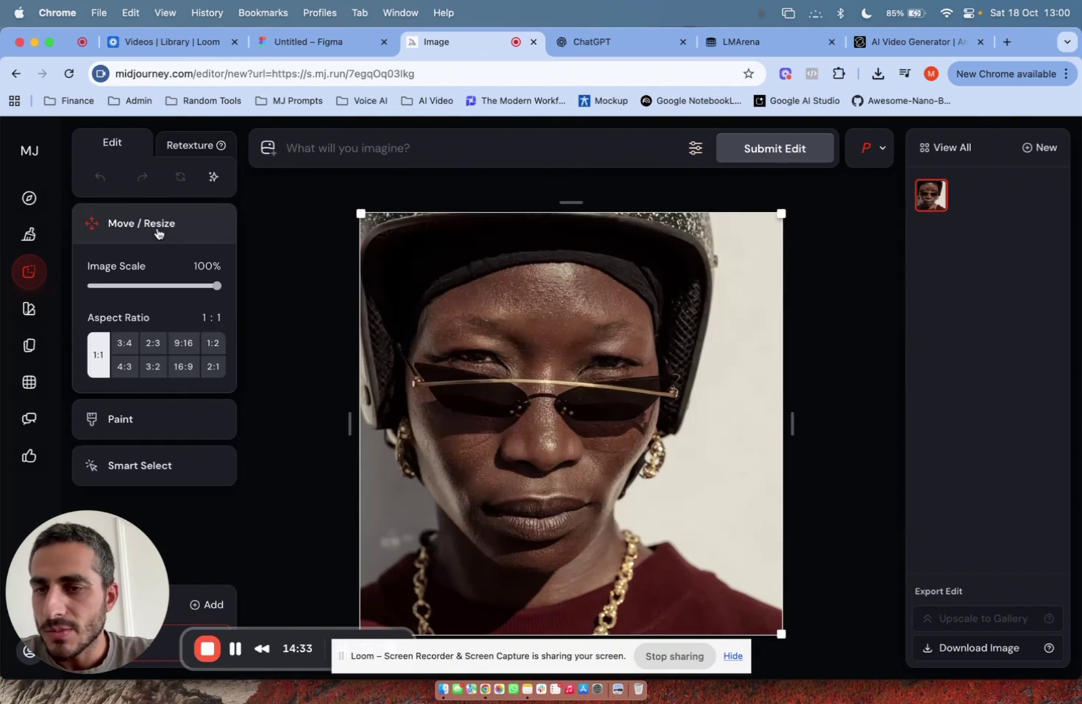
click(187, 350)
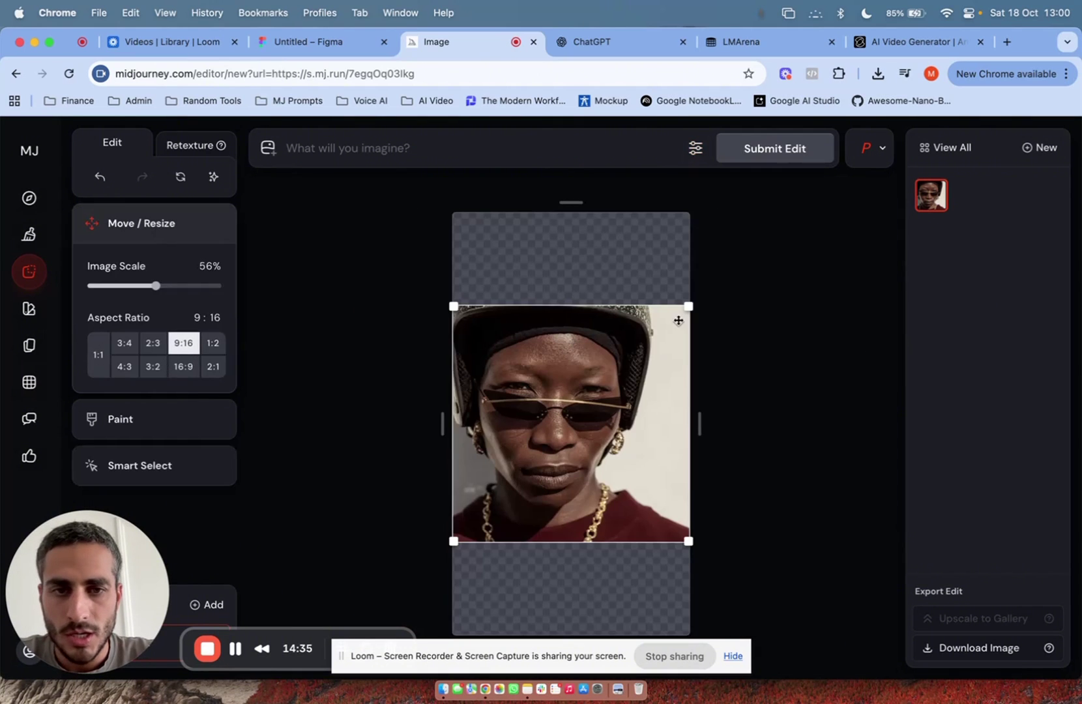
drag(689, 305, 753, 275)
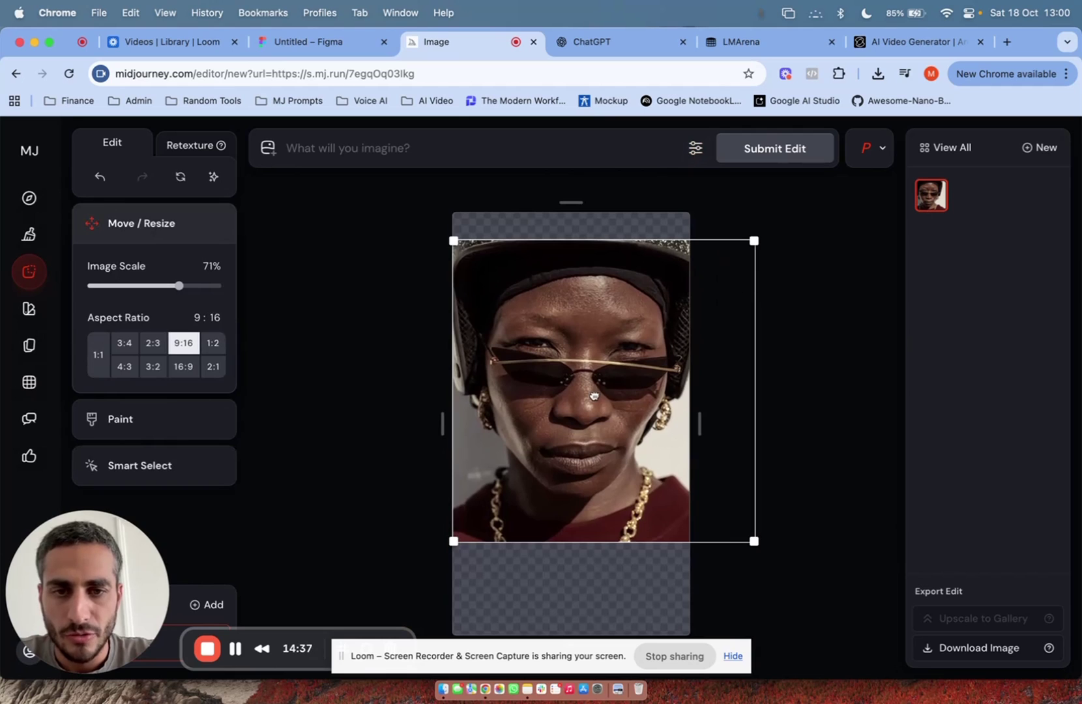
mouse_move(590, 393)
mouse_down()
mouse_move(576, 436)
mouse_move(576, 427)
mouse_up()
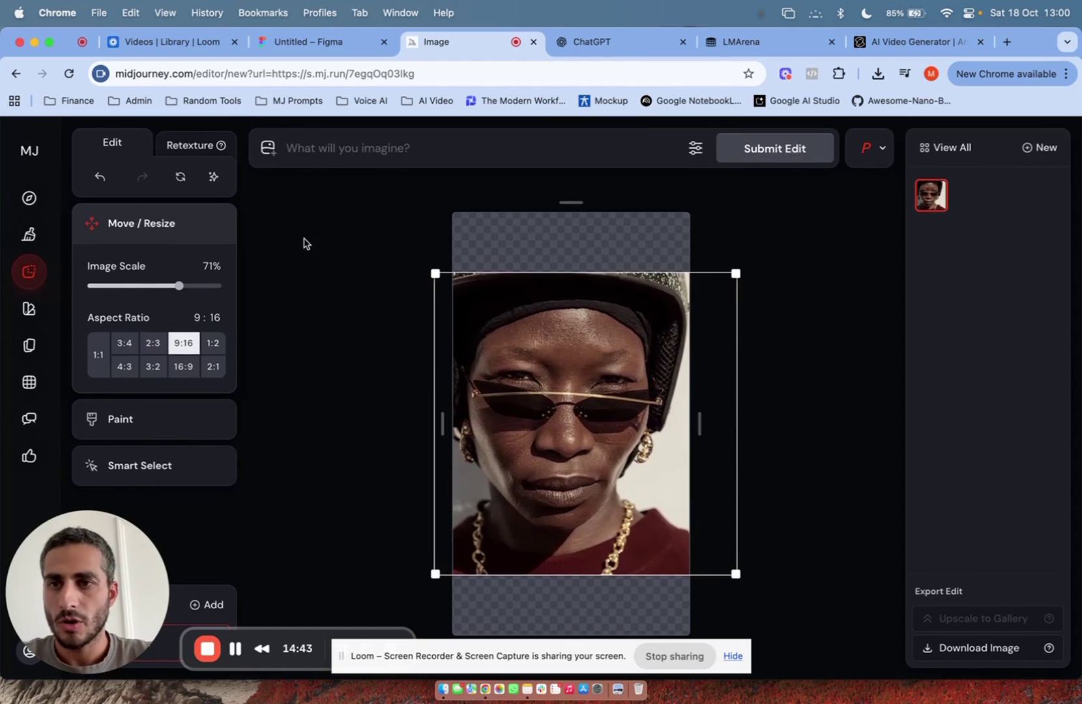
- Apply the suggested prompt, submit the frame-extension edit and upscale the result to the gallery
click(213, 179)
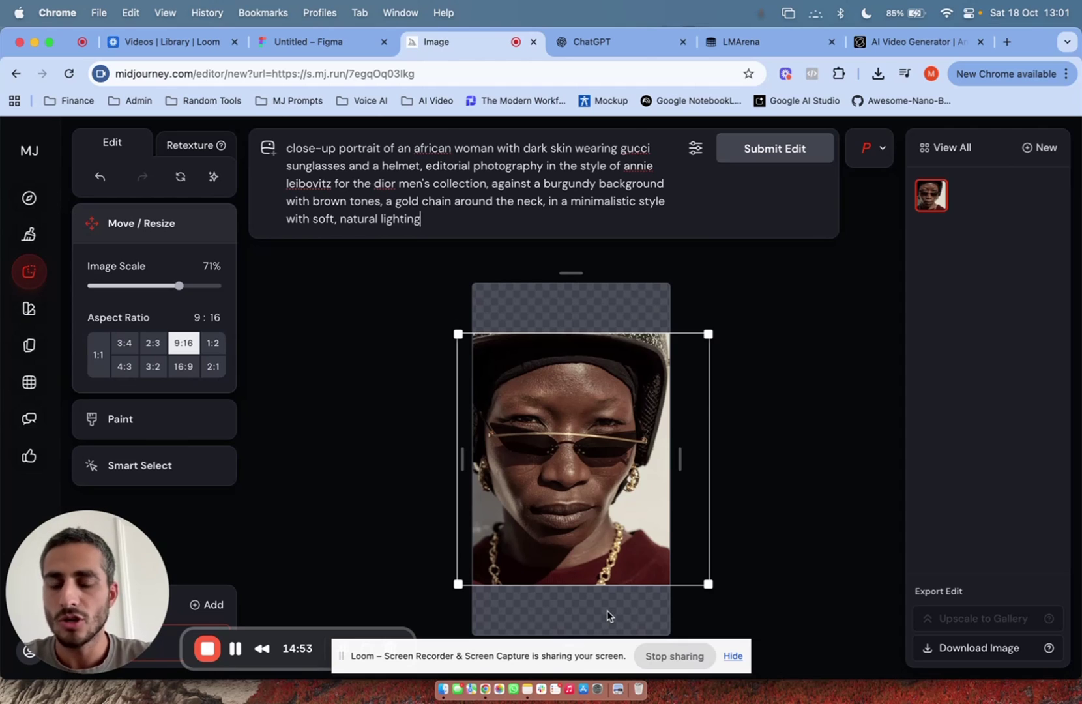
click(750, 149)
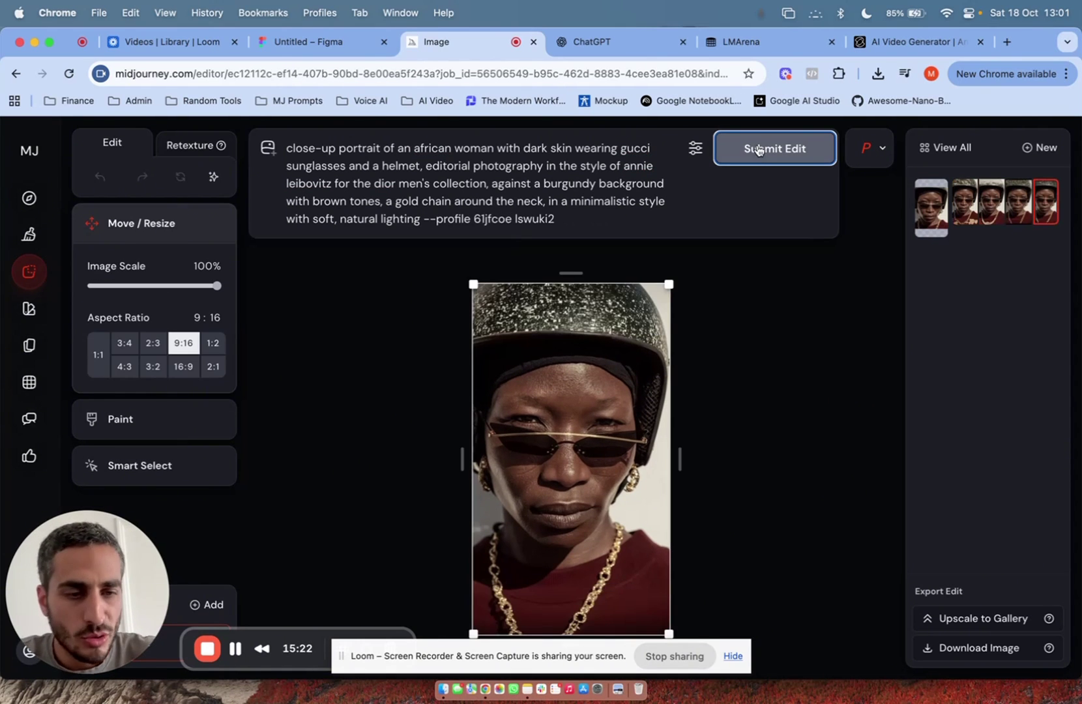
click(1006, 620)
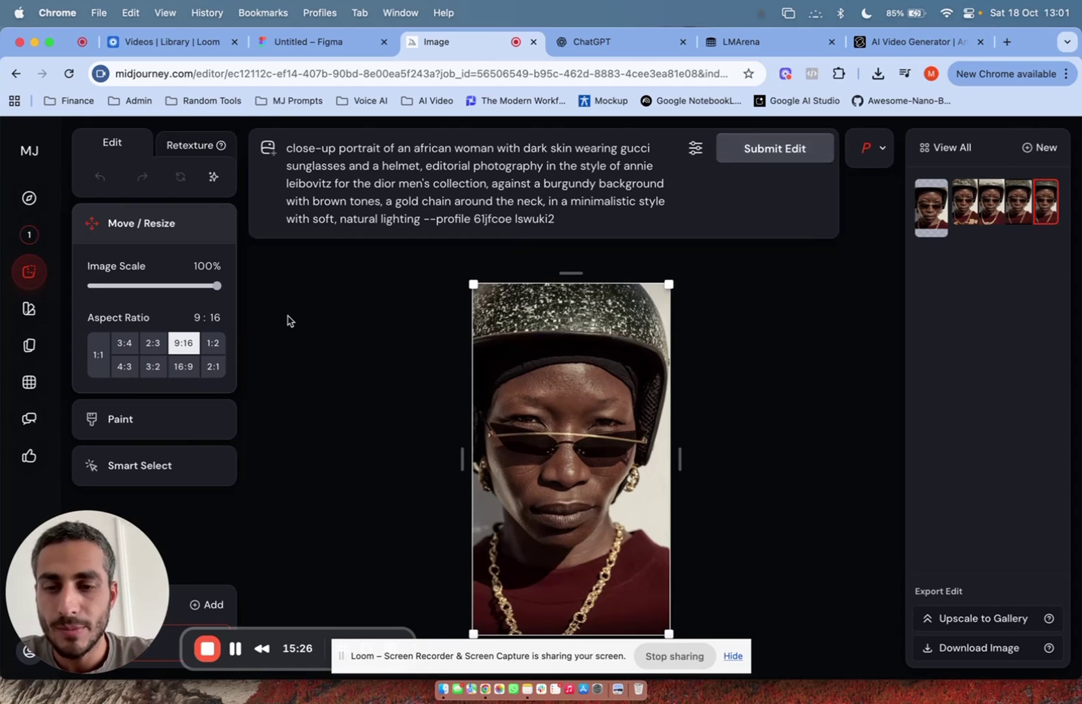
- Open the upscaled vertical helmet portrait and queue a Low Motion Auto animation
click(26, 235)
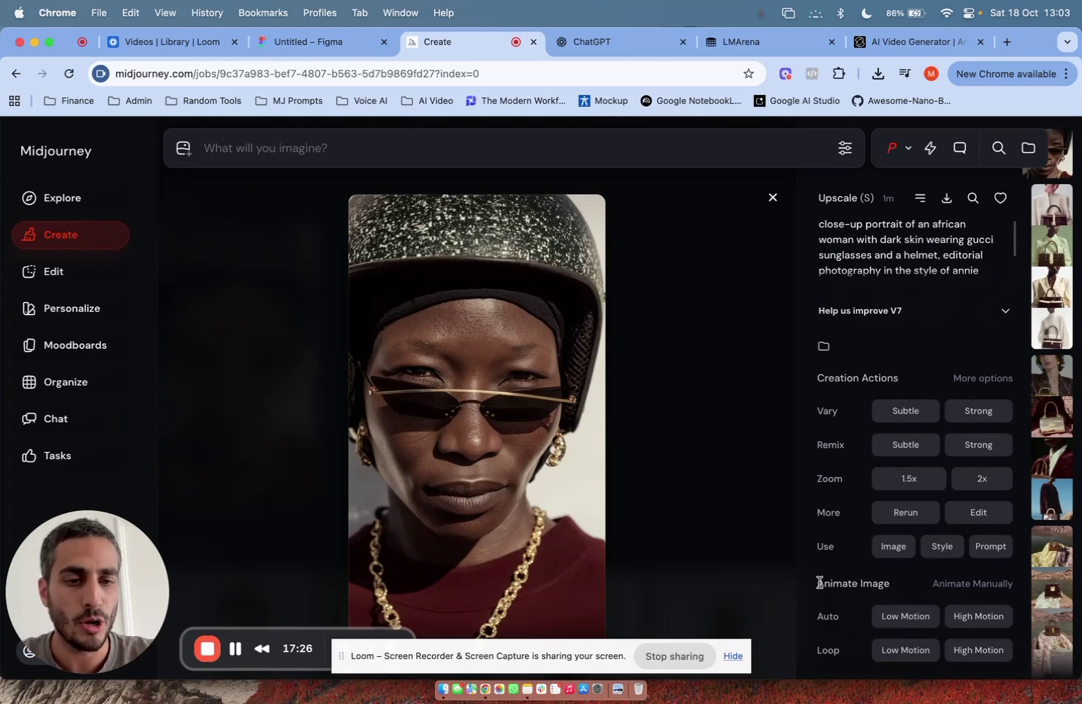
drag(818, 582, 902, 585)
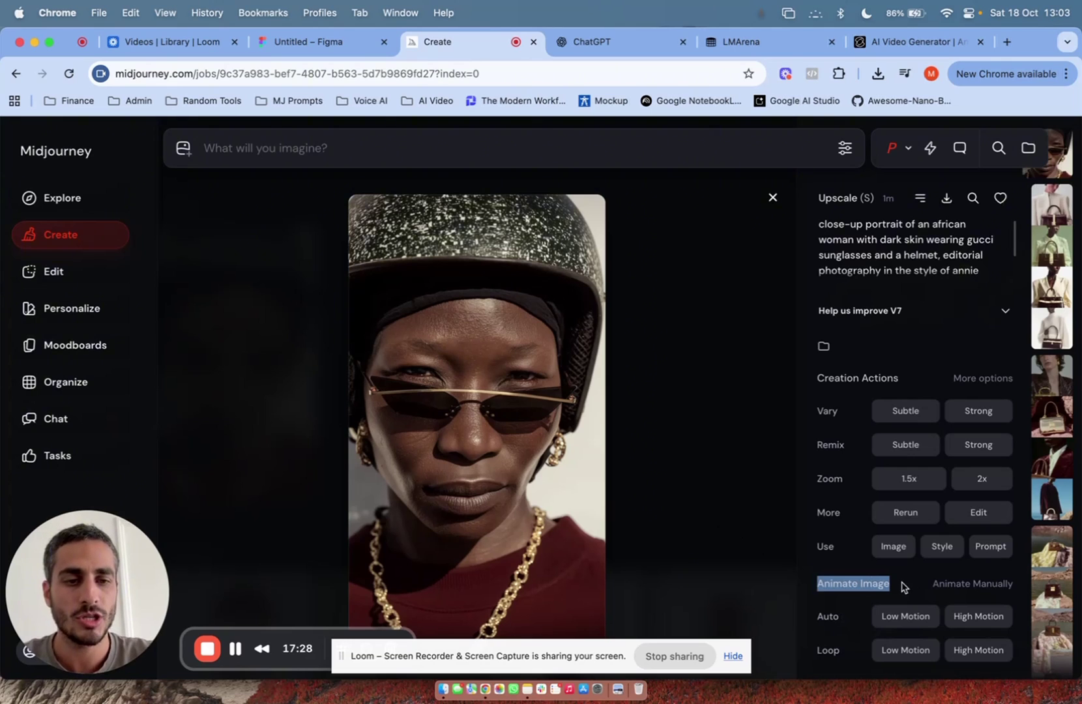
click(900, 586)
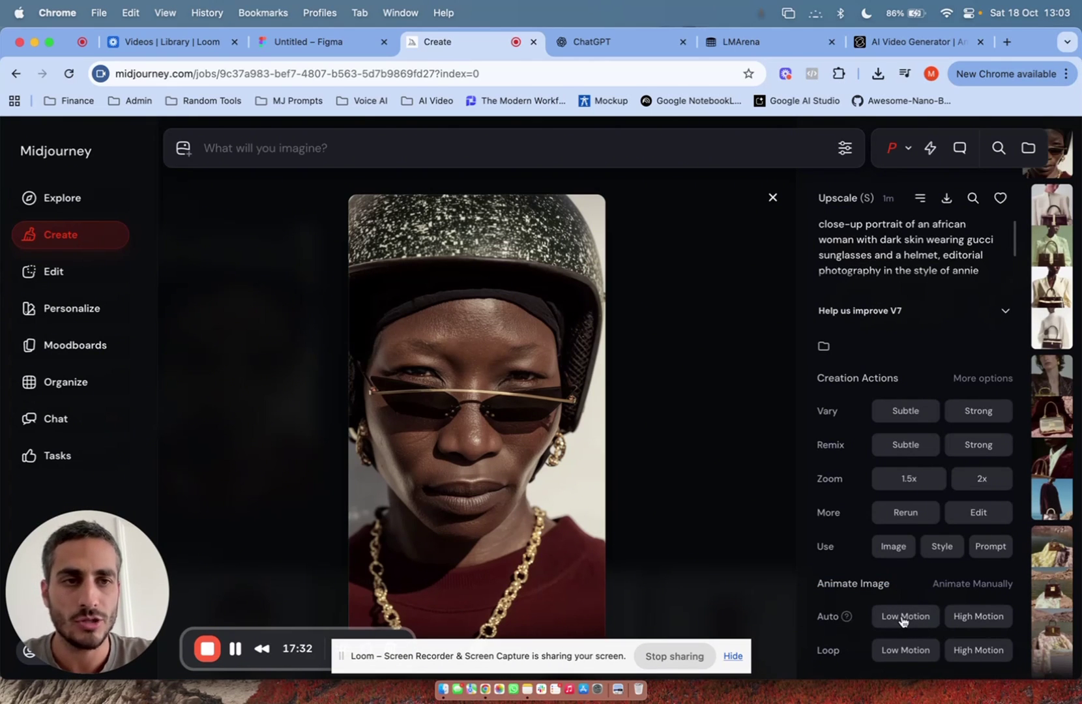
click(903, 619)
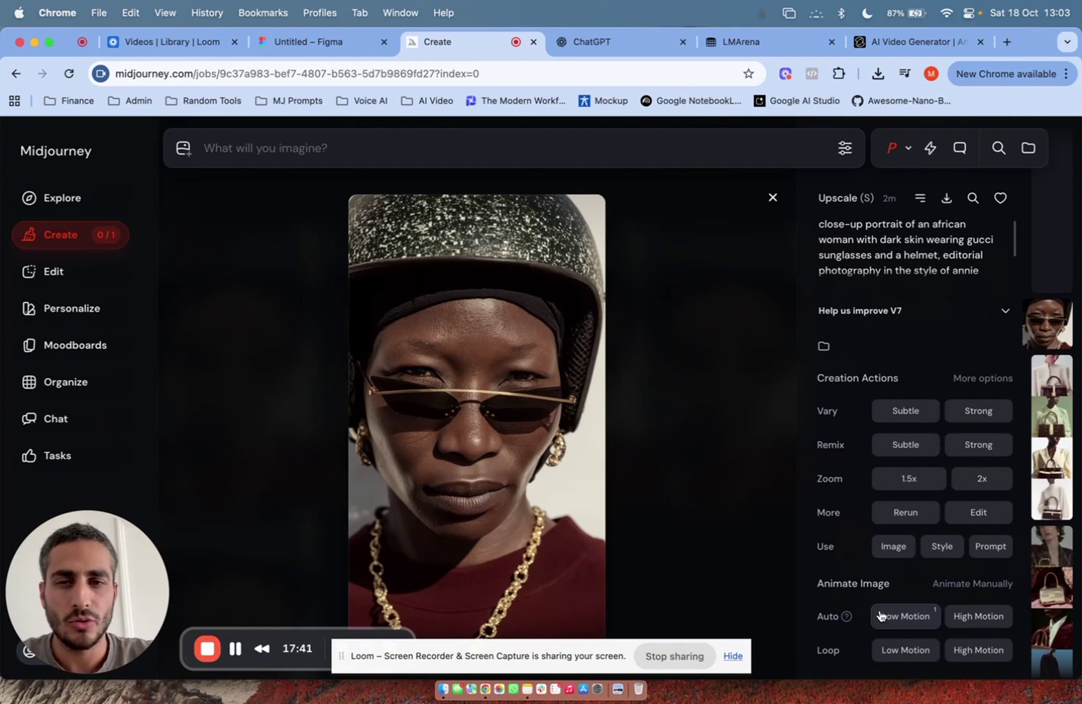
- Animate the portrait manually with the prompt 'model wearing a helmet and sunglasses, slight tilt of…'
click(972, 584)
triple_click(396, 152)
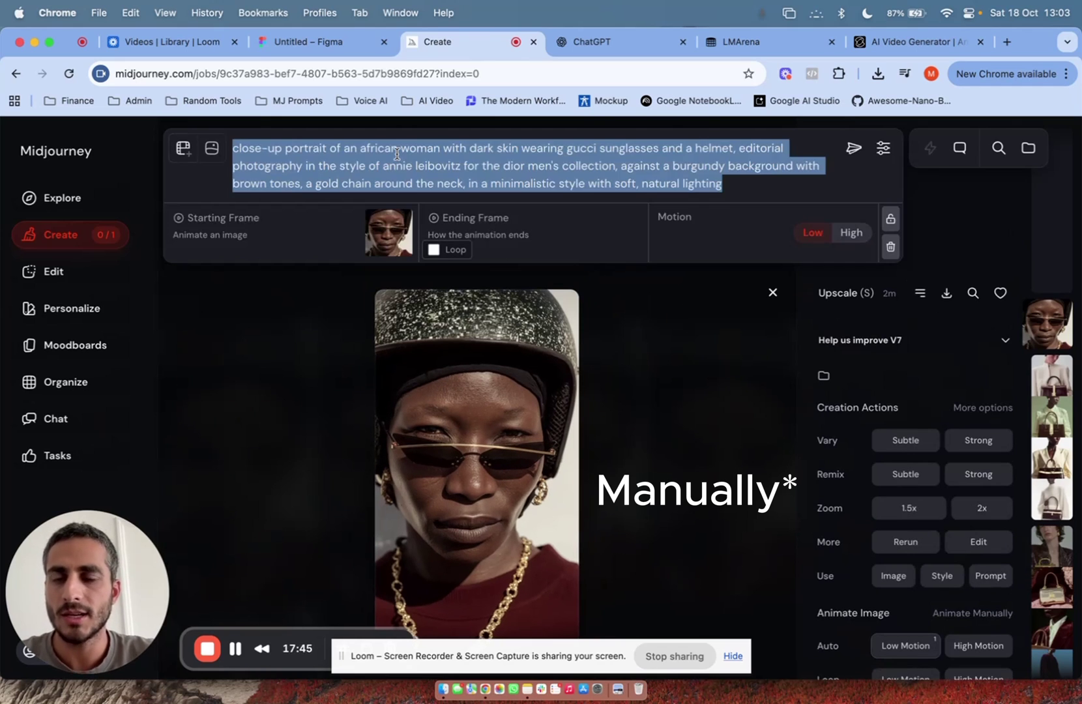
key(BackSpace)
text(Close up of a)
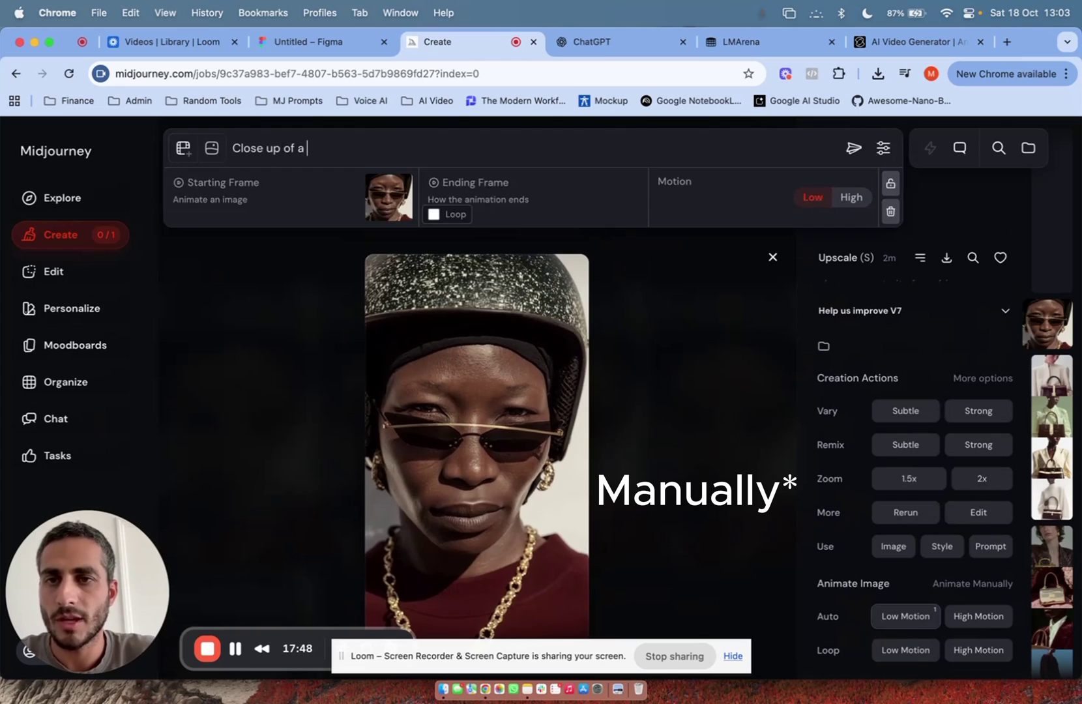
text(model wearing a helmet and )
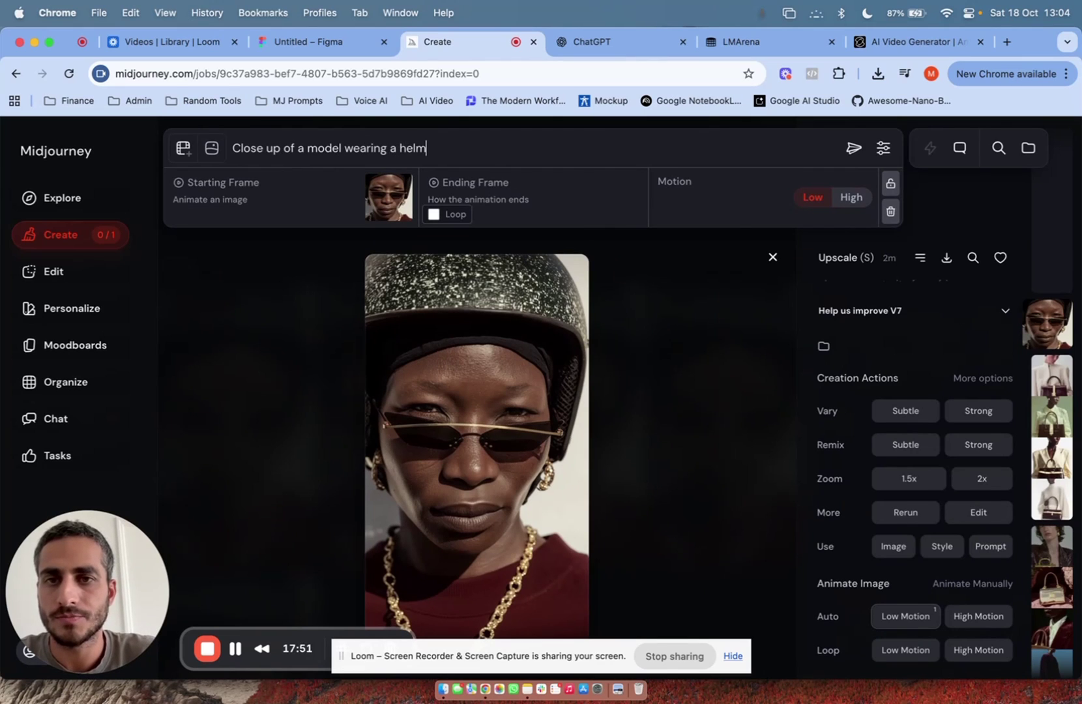
text(sunglasses,)
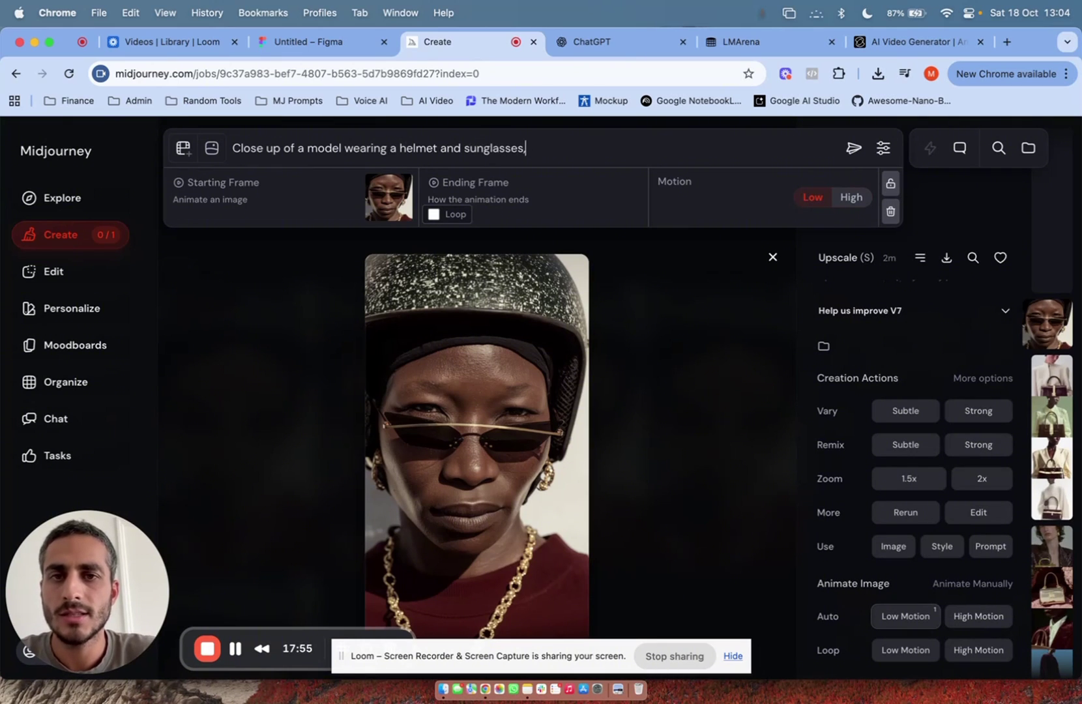
text( slight tilt of the head, light zoom-in)
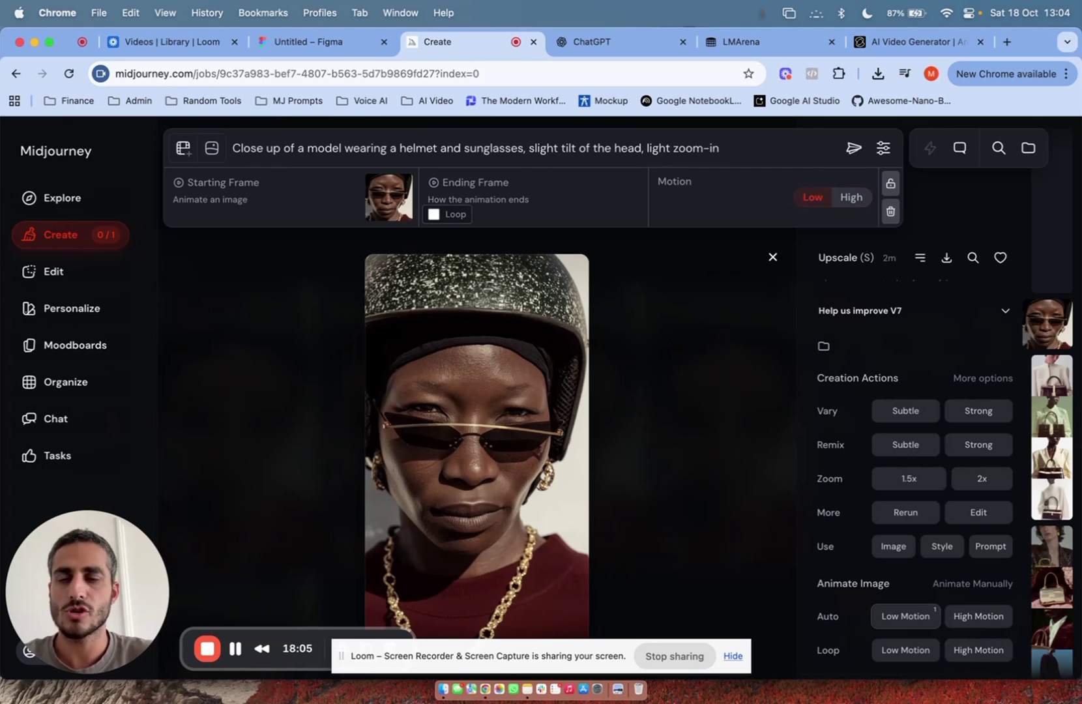
click(852, 147)
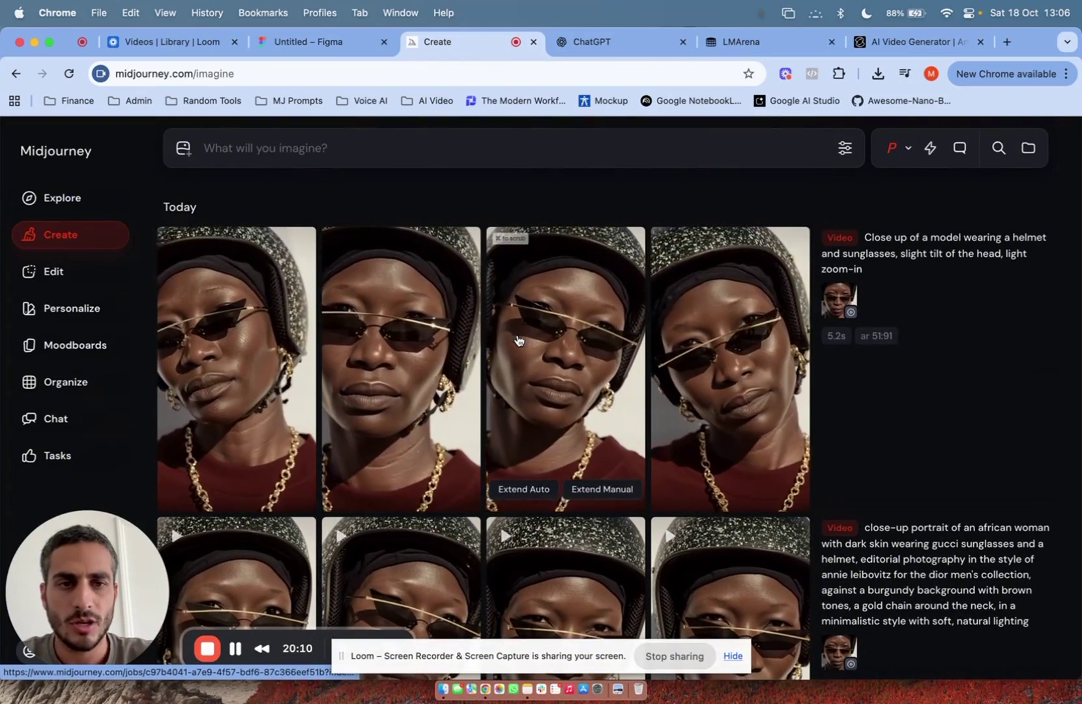
- Scroll to the new helmet videos and step through the variants, ending on the second one
scroll(847, 357, down, 1)
scroll(847, 357, down, 1)
scroll(847, 357, down, 2)
scroll(847, 357, down, 1)
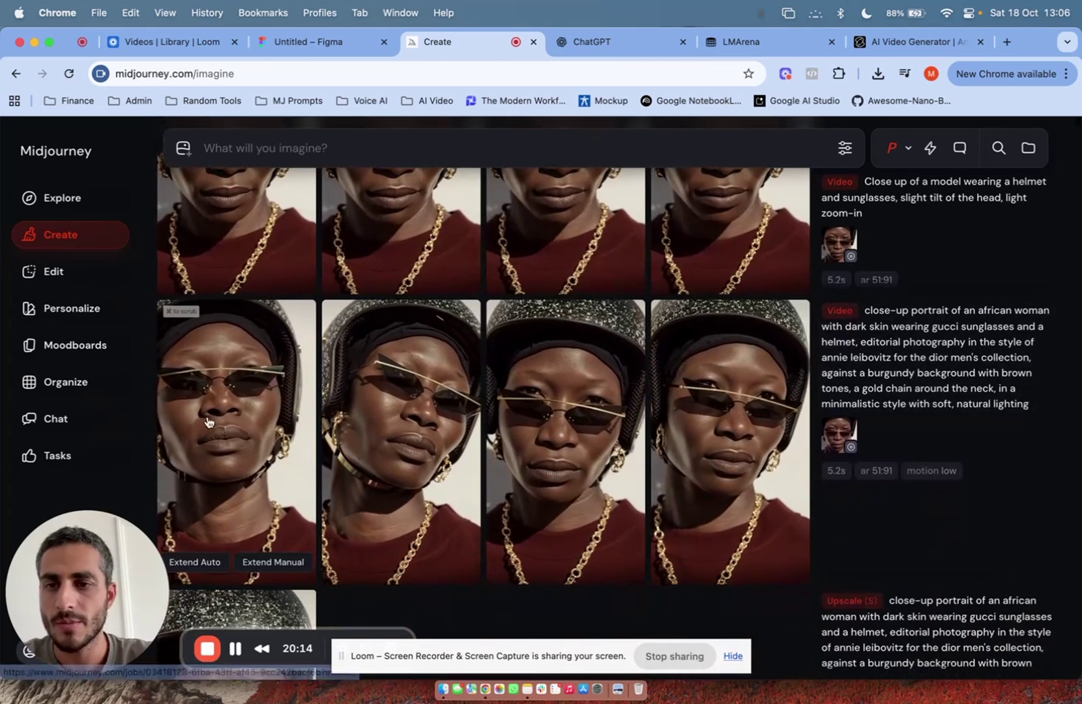
click(258, 415)
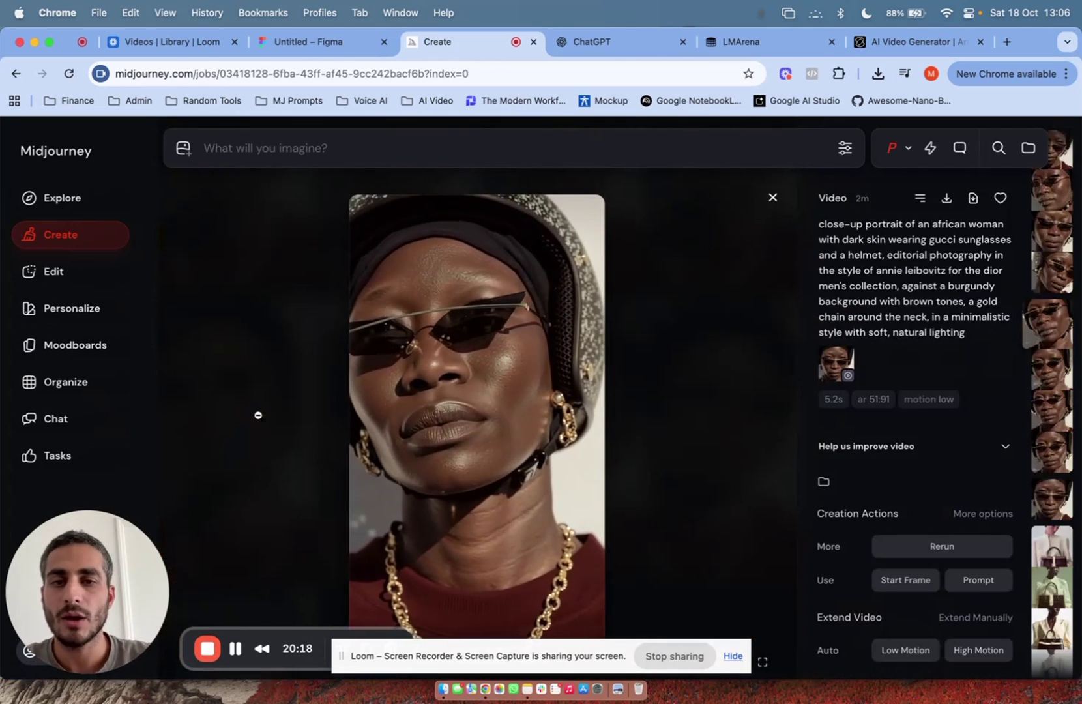
key(Right)
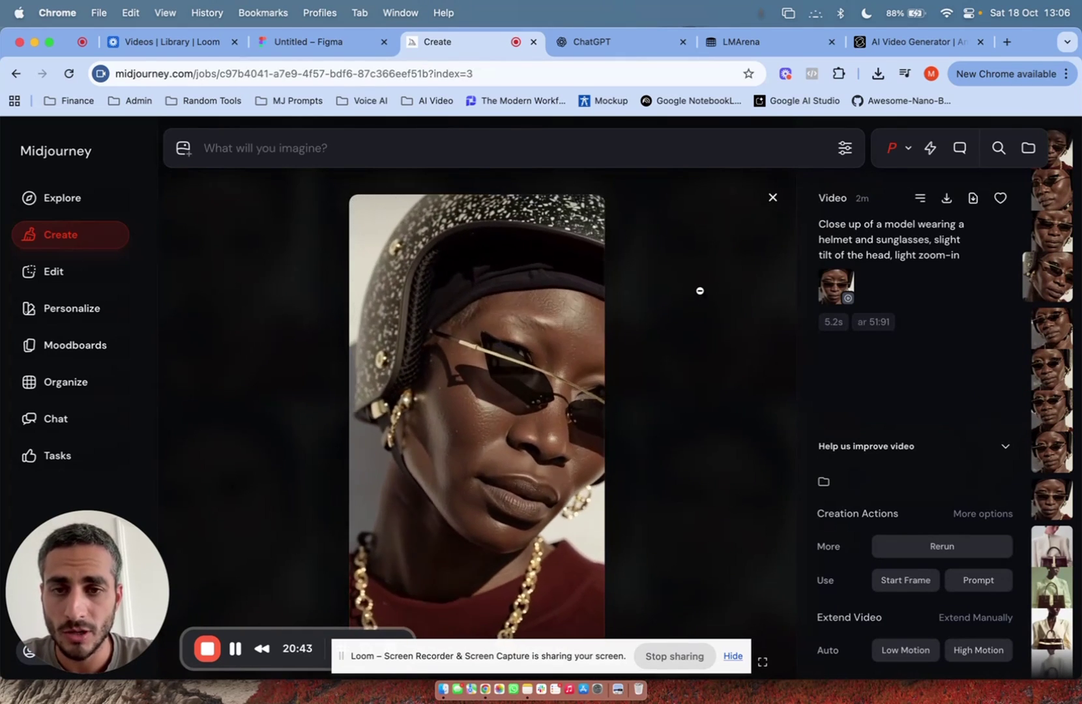
key(Left)
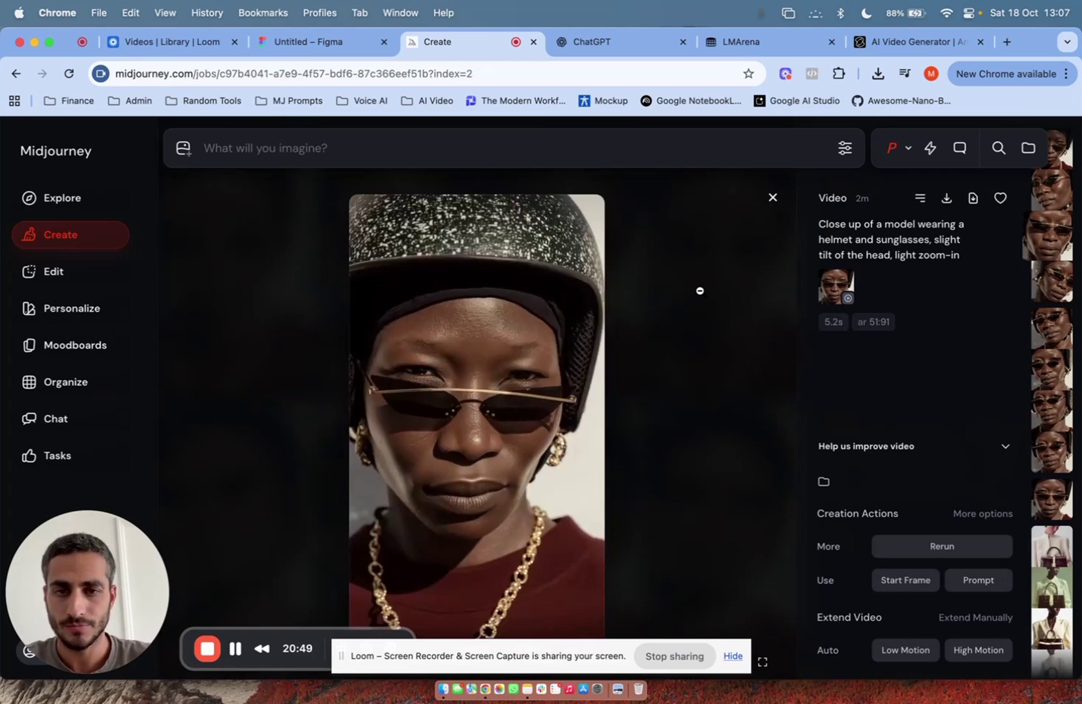
key(Left)
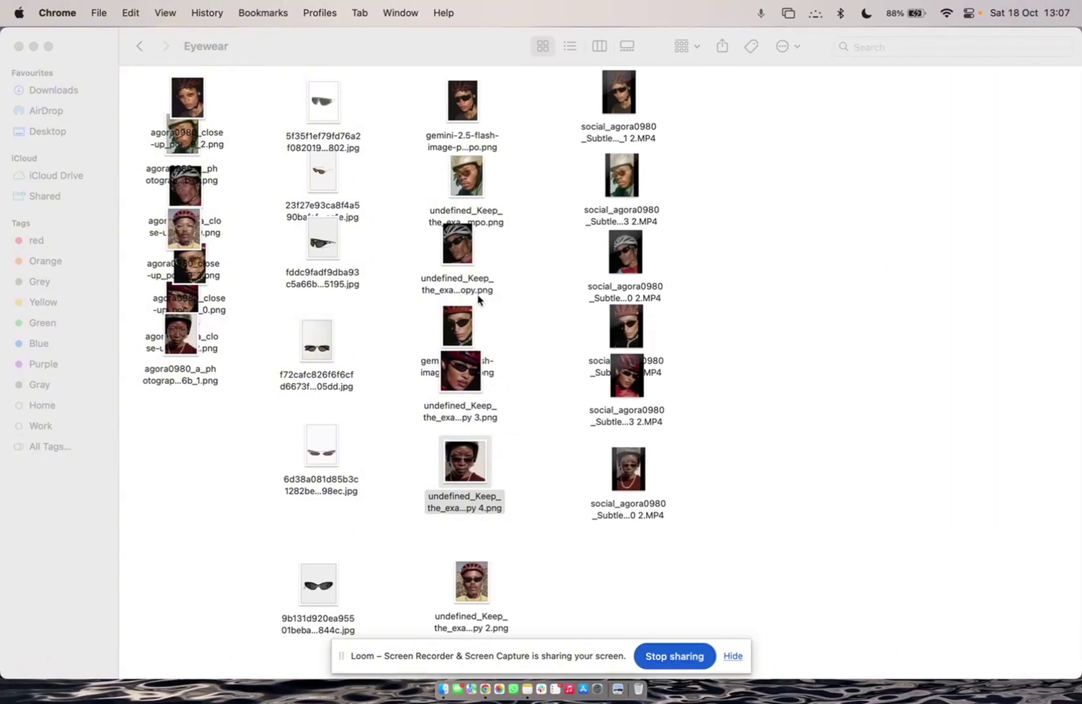
- Quick Look an animated portrait video, then page through the sunglasses product photos
click(639, 481)
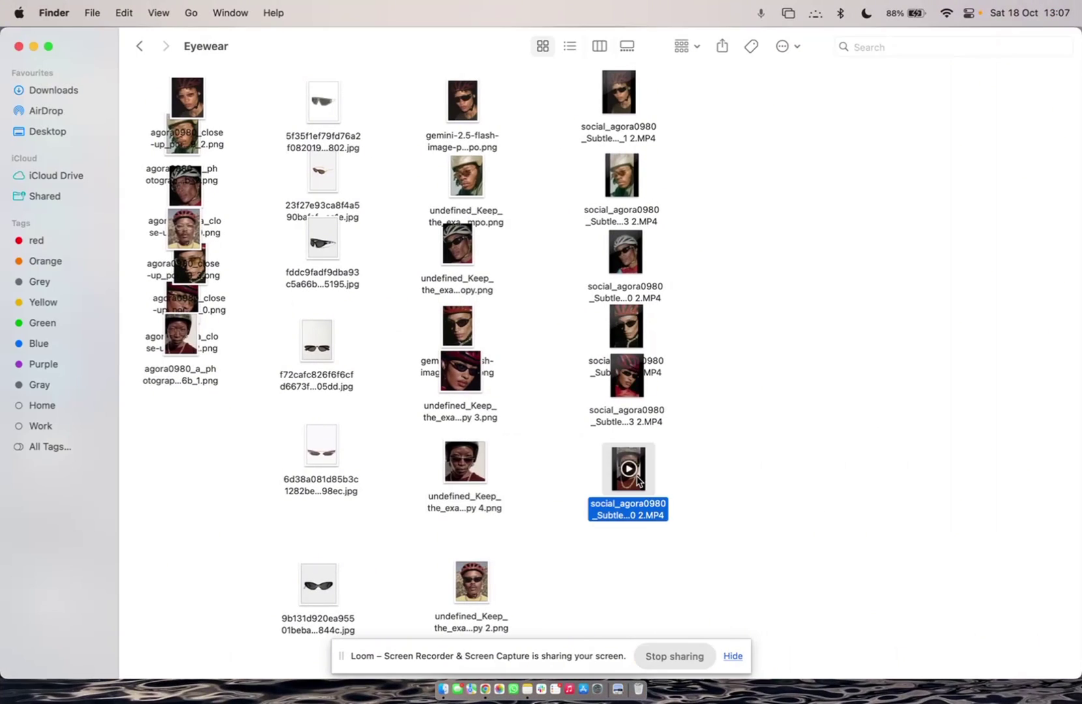
key(space)
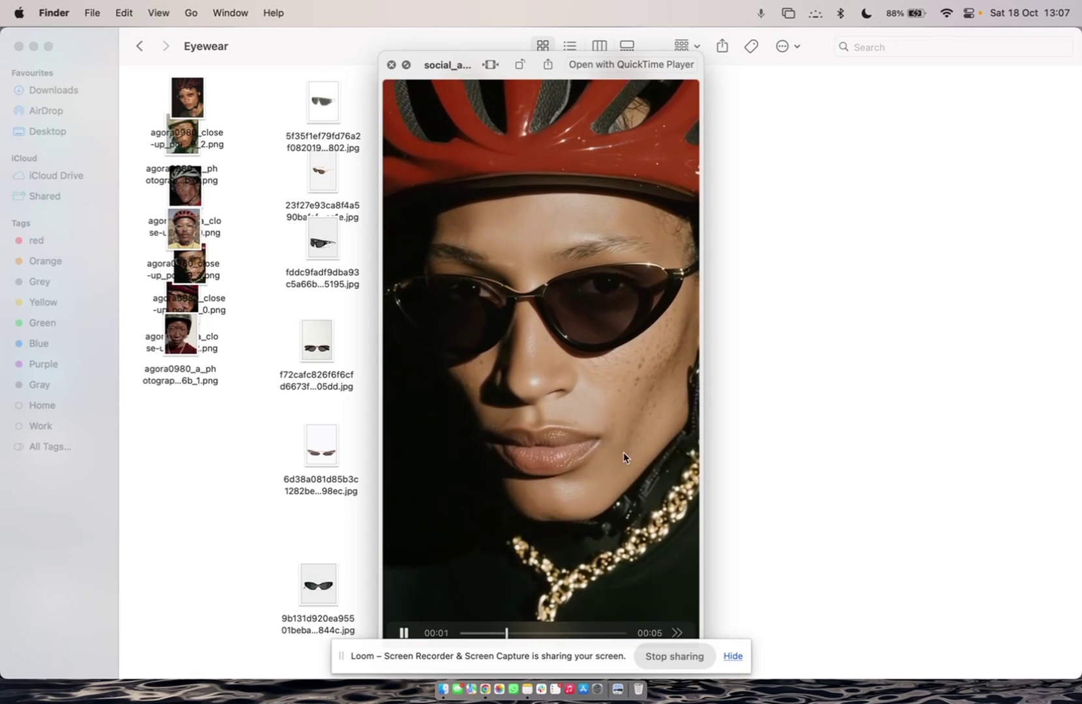
click(324, 105)
key(space)
key(Down)
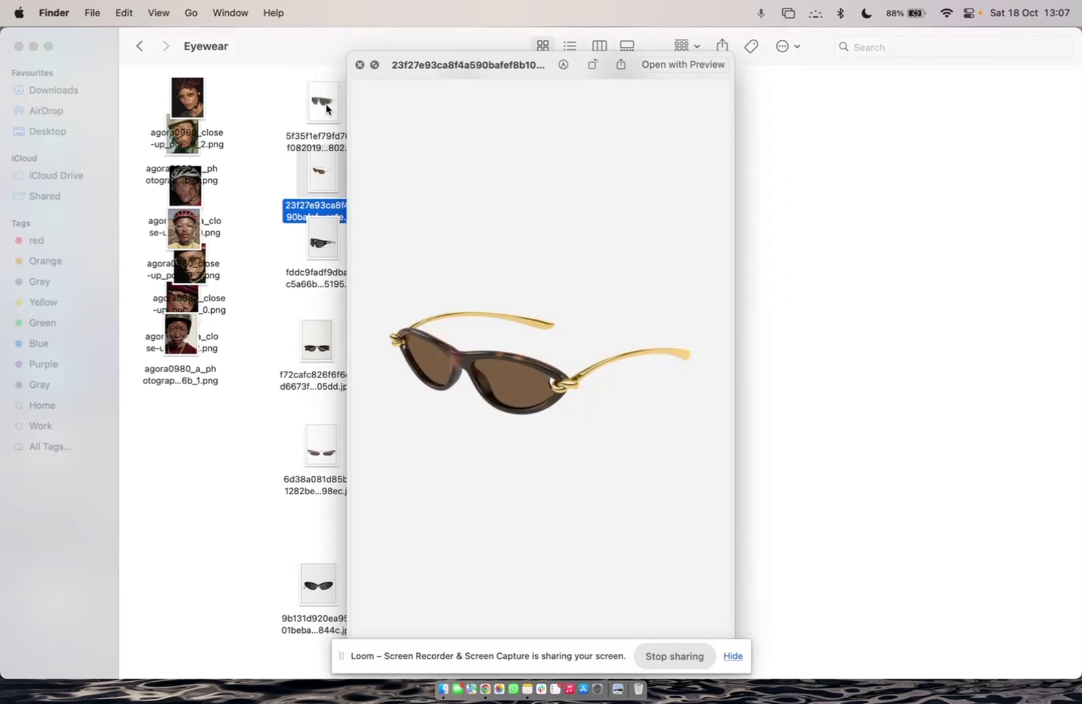
key(Down)
key(Down)
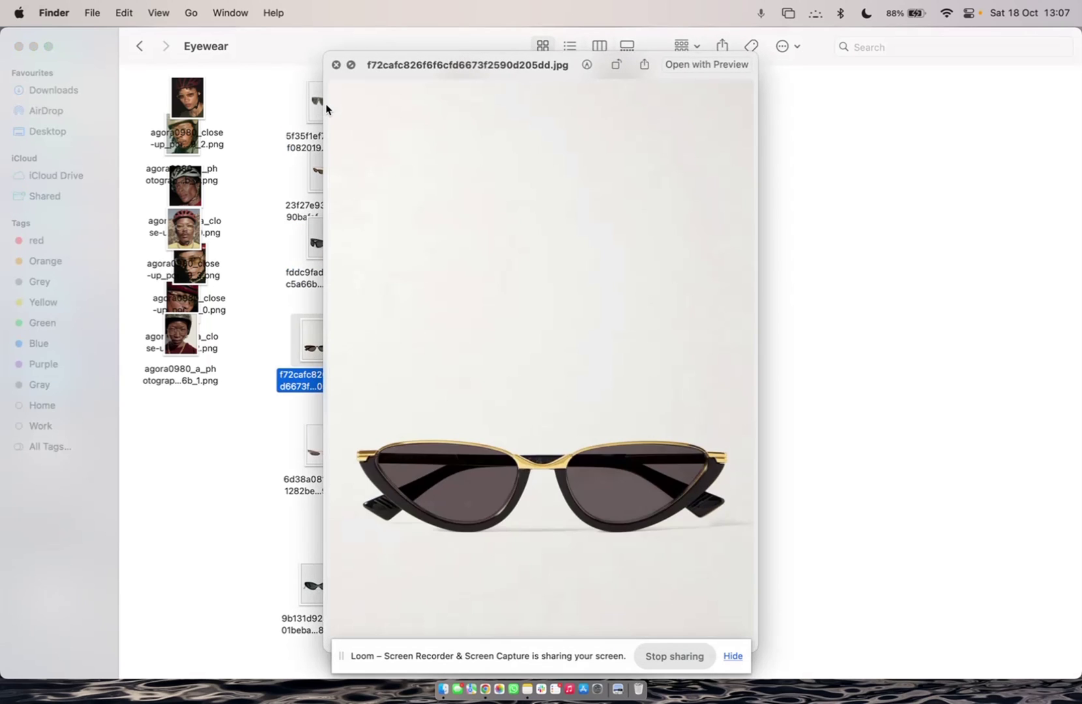
key(Down)
key(space)
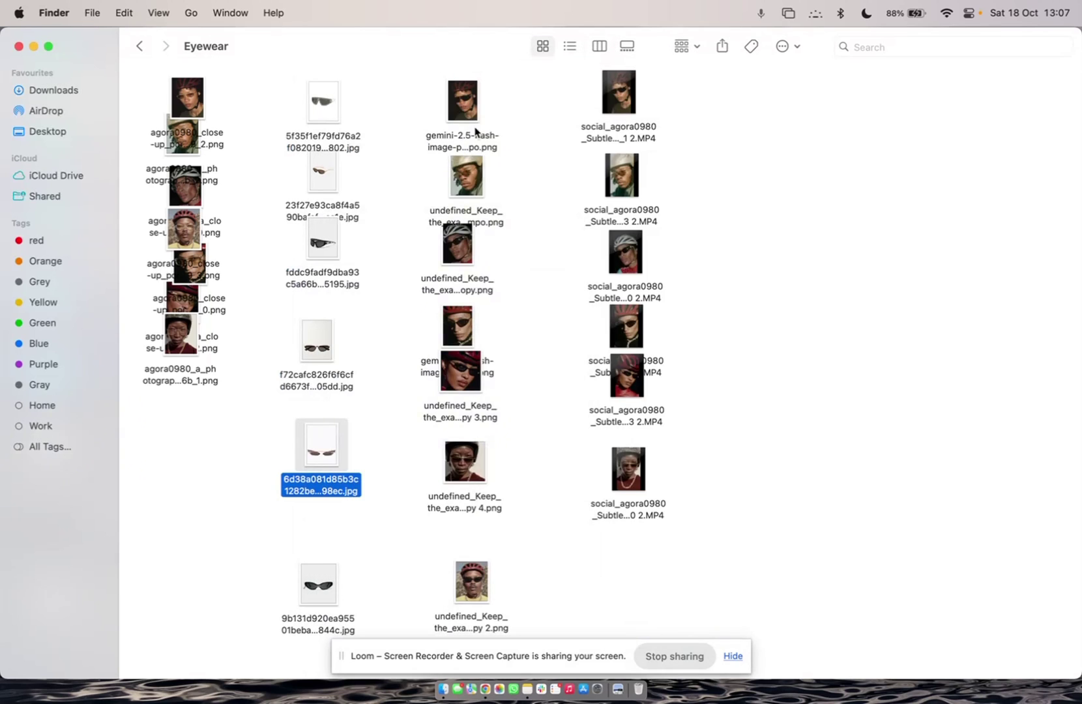
- Quick Look the Gemini glasses-swap images one after another
click(474, 119)
key(space)
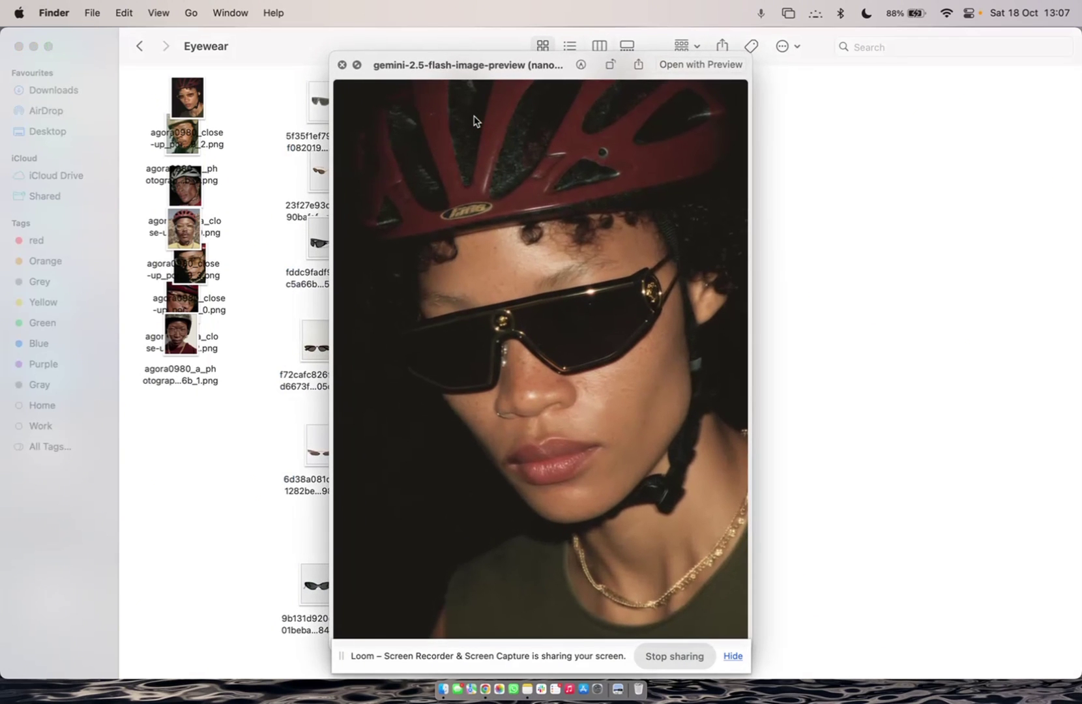
key(Down)
key(Down)
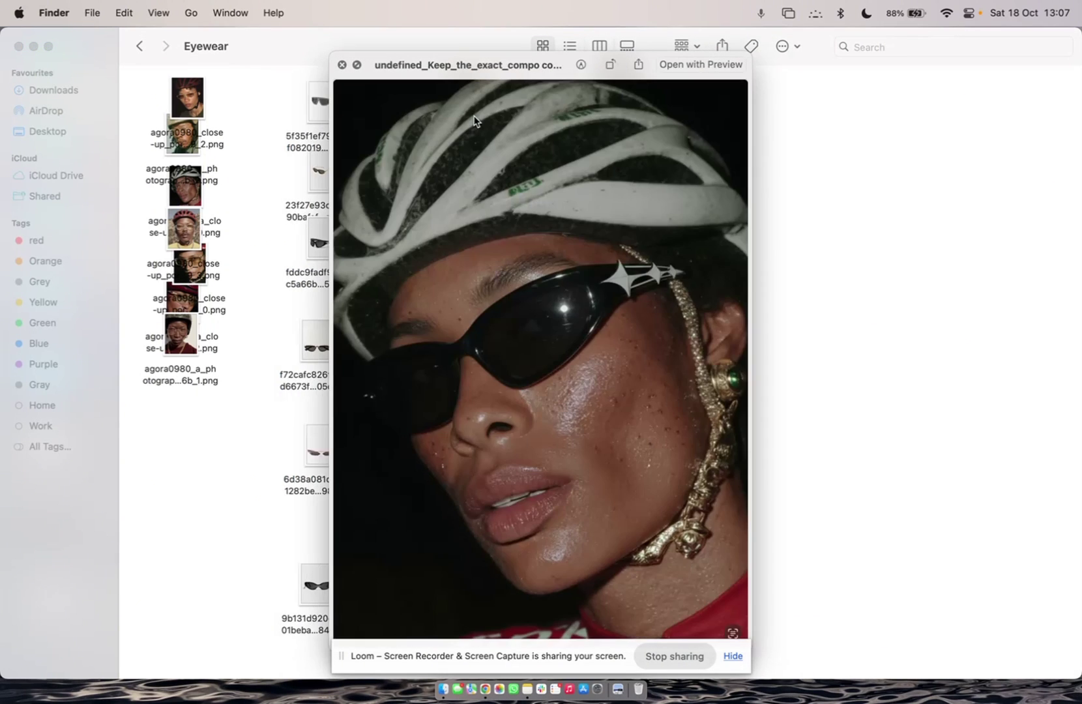
key(Down)
key(Down)
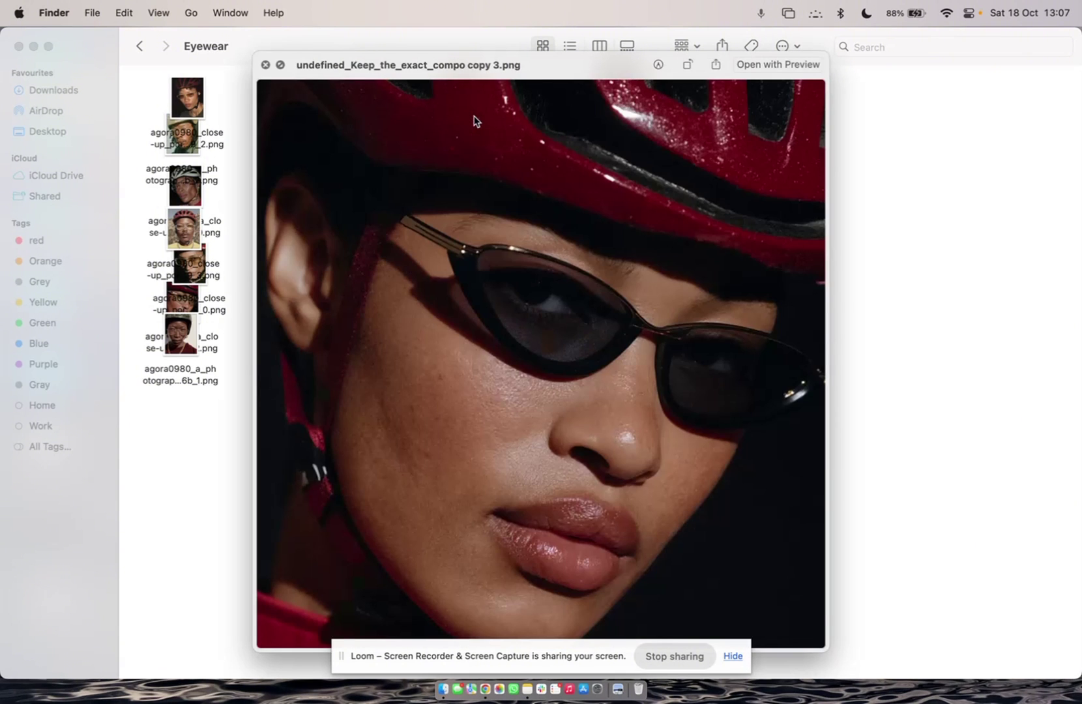
key(Down)
key(space)
- Play another animated portrait clip, close it and return to the Midjourney video page
click(626, 105)
key(space)
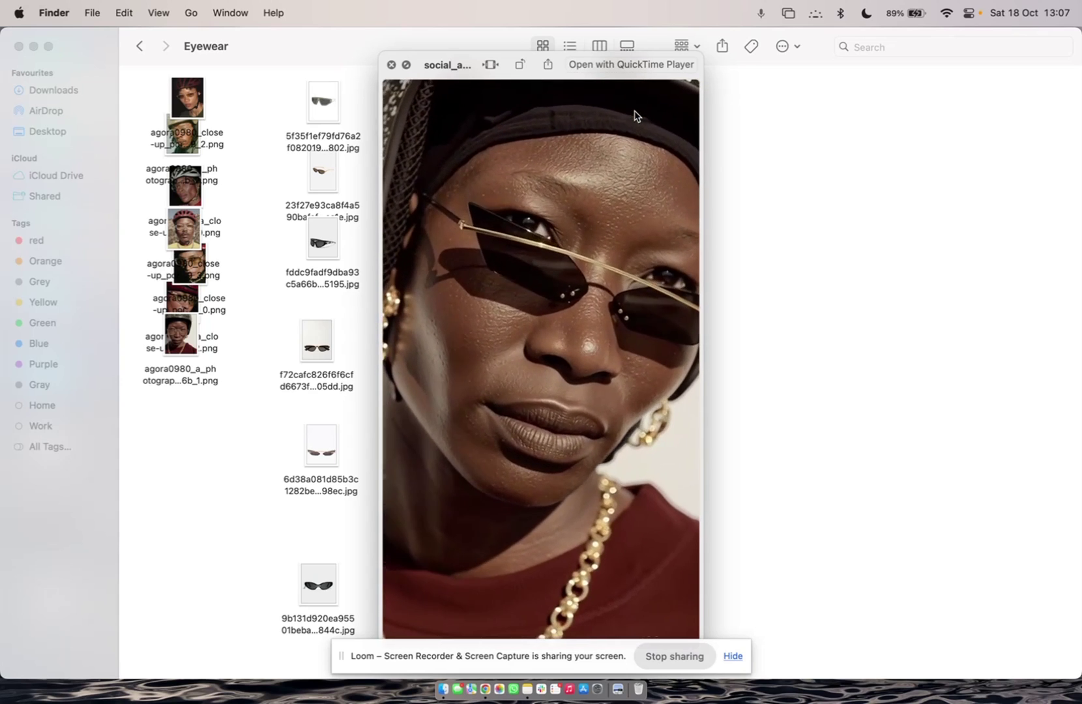
key(space)
key(ctrl+Left)
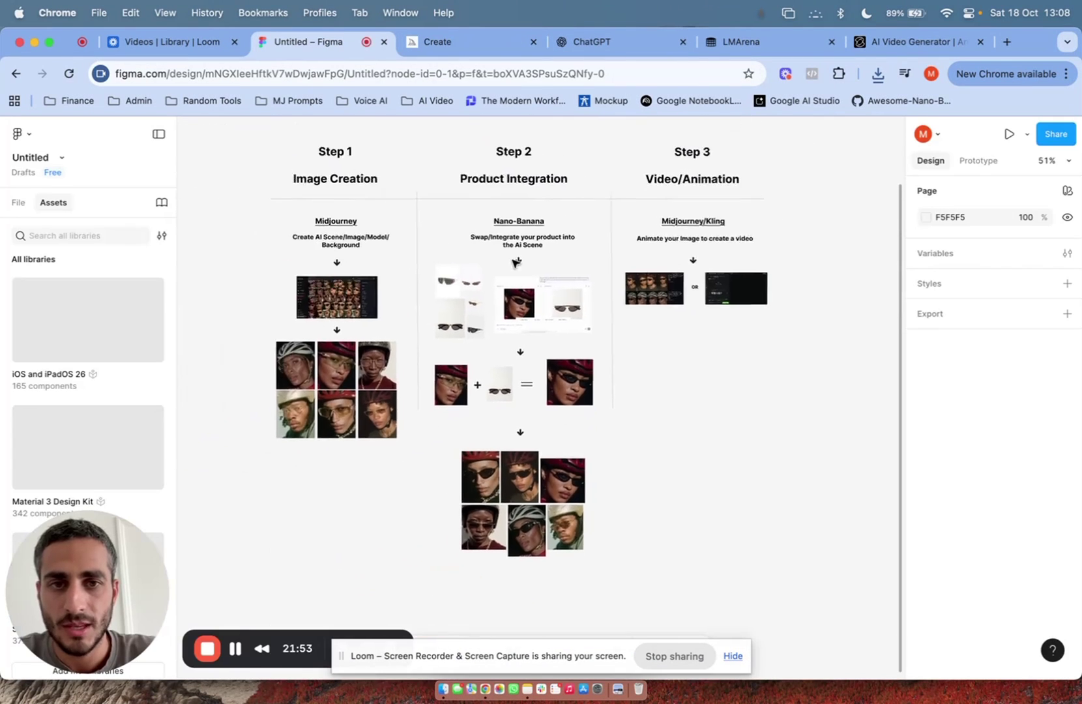
- Pan and zoom around the Figma eyewear workflow board to review its three steps
scroll(514, 263, up, 2)
scroll(512, 281, up, 3)
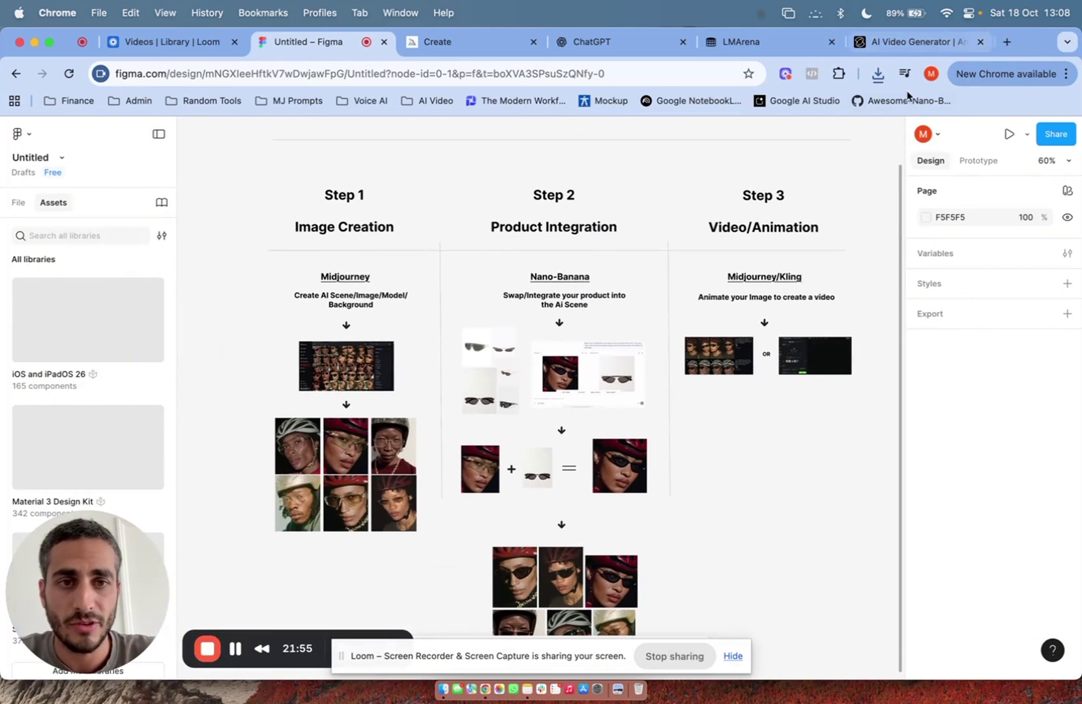
scroll(829, 247, down, 2)
scroll(829, 246, down, 2)
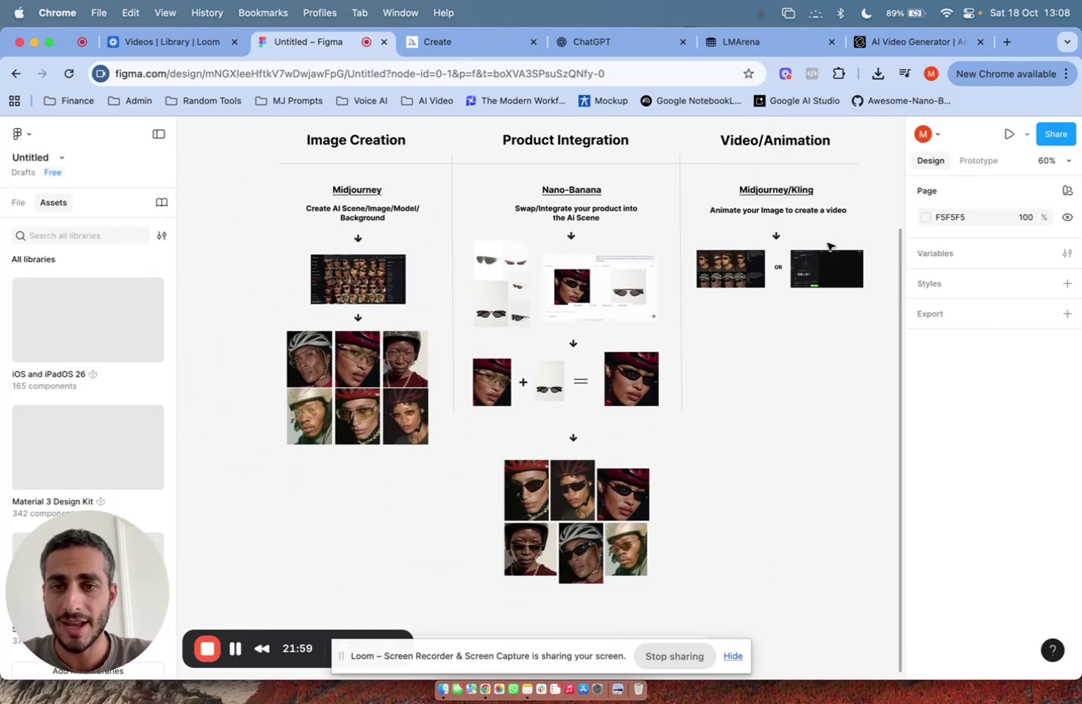
scroll(829, 246, up, 2)
scroll(829, 247, up, 2)
scroll(829, 247, down, 3)
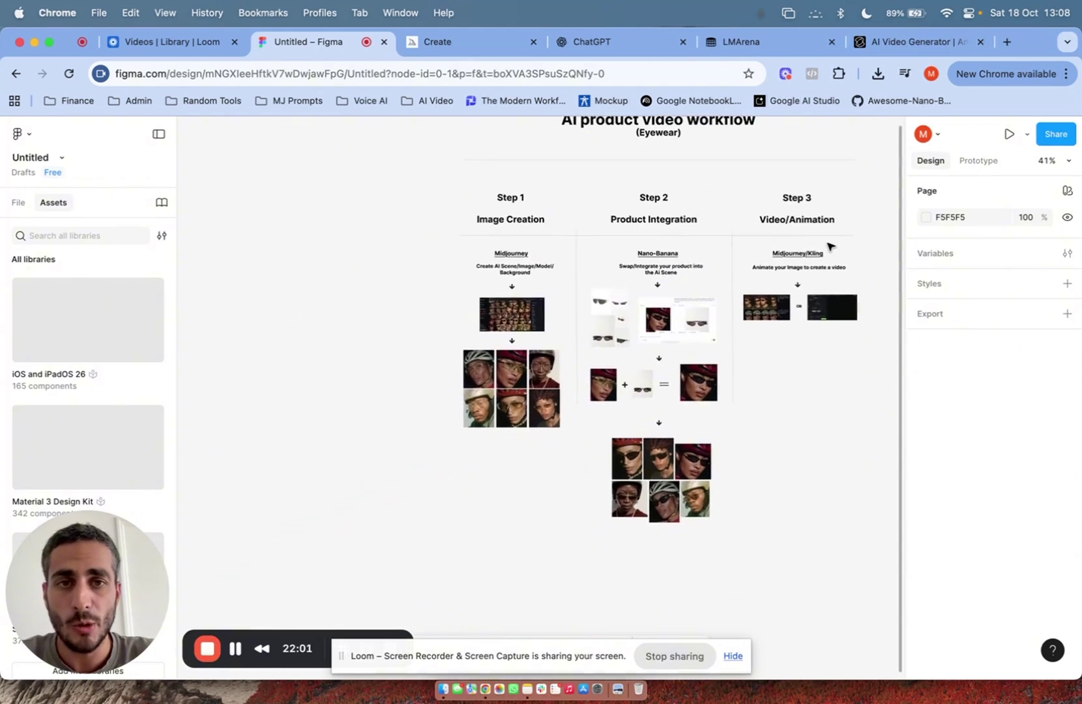
scroll(829, 246, right, 2)
scroll(829, 246, up, 1)
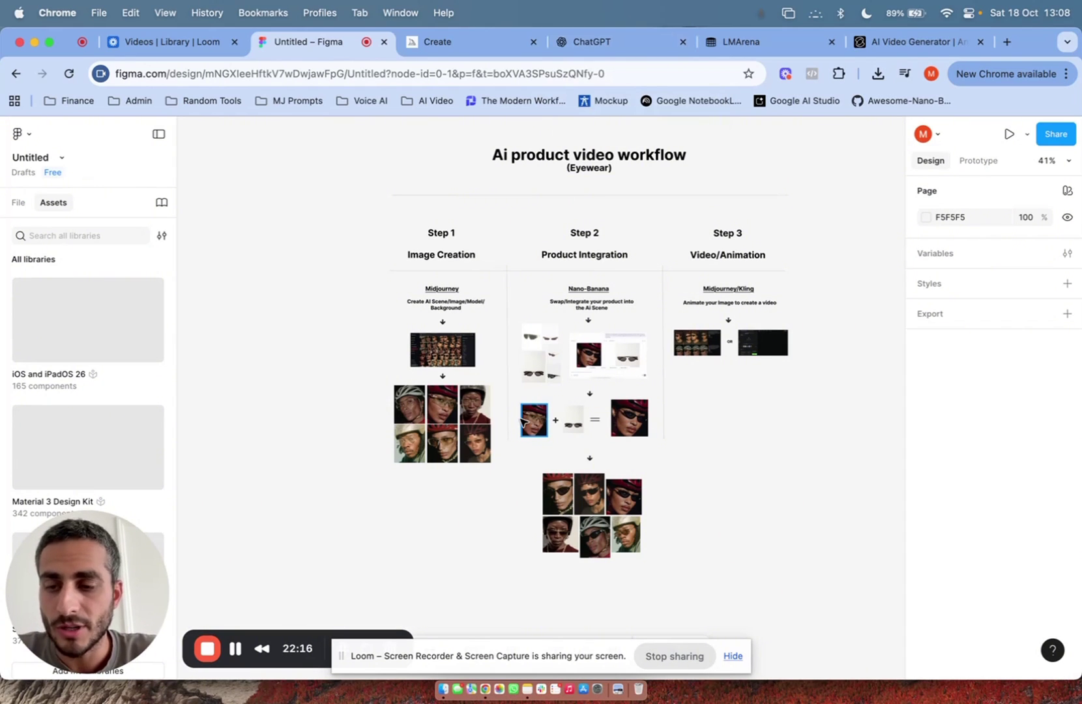
- Switch to the ChatGPT ring chat and drag IMG_5134.jpg over from Finder
click(621, 41)
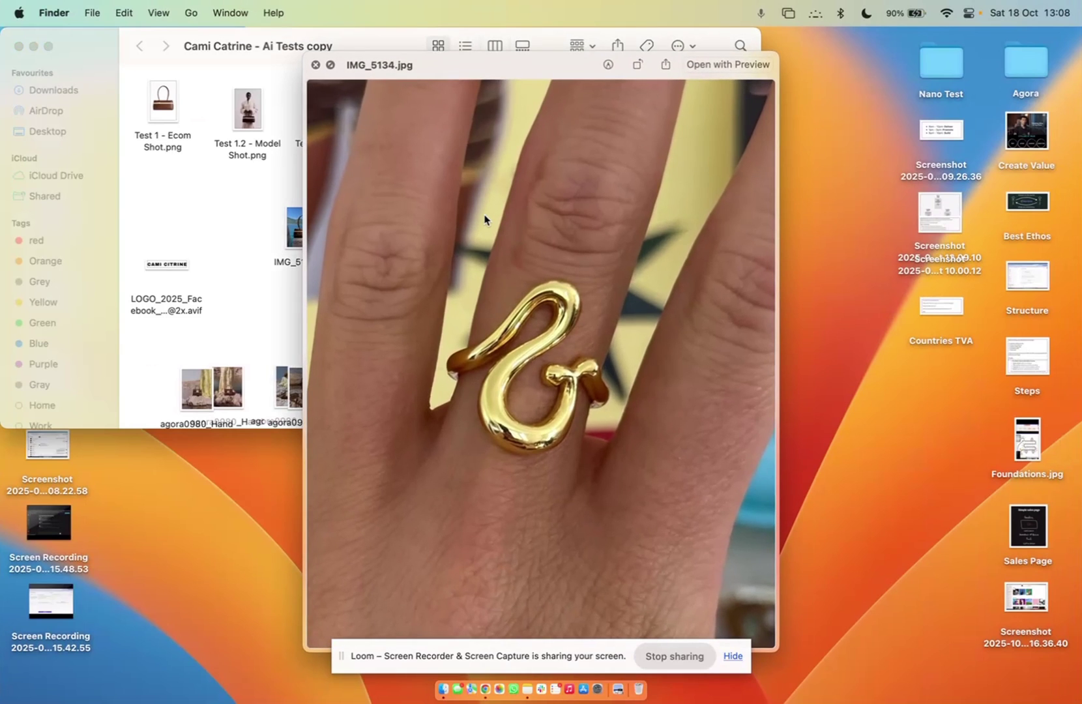
key(space)
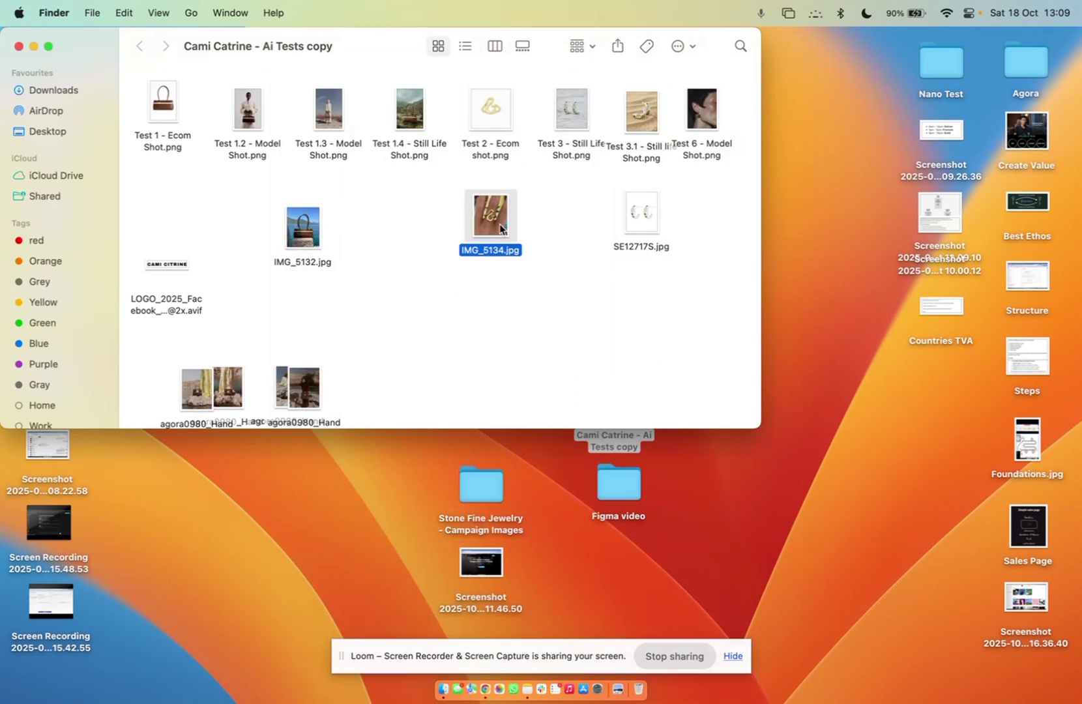
drag(499, 222, 508, 358)
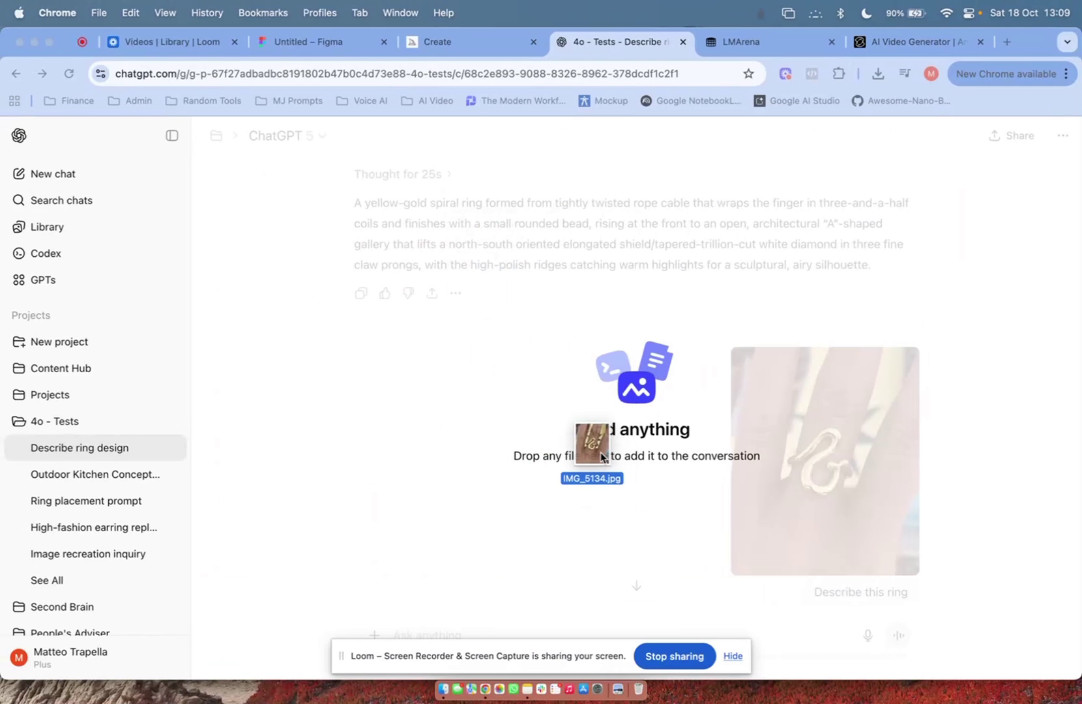
- Drop IMG_5134.jpg into the ChatGPT composer, then remove the attachment
drag(508, 357, 600, 456)
scroll(570, 385, down, 1)
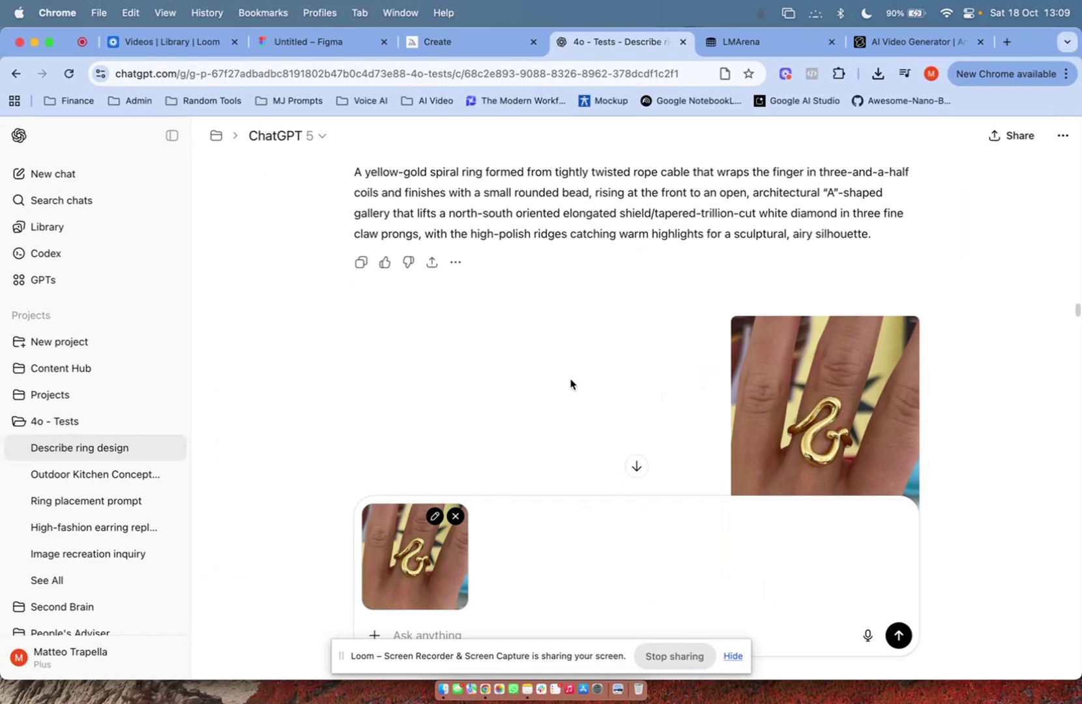
scroll(571, 384, down, 1)
click(456, 517)
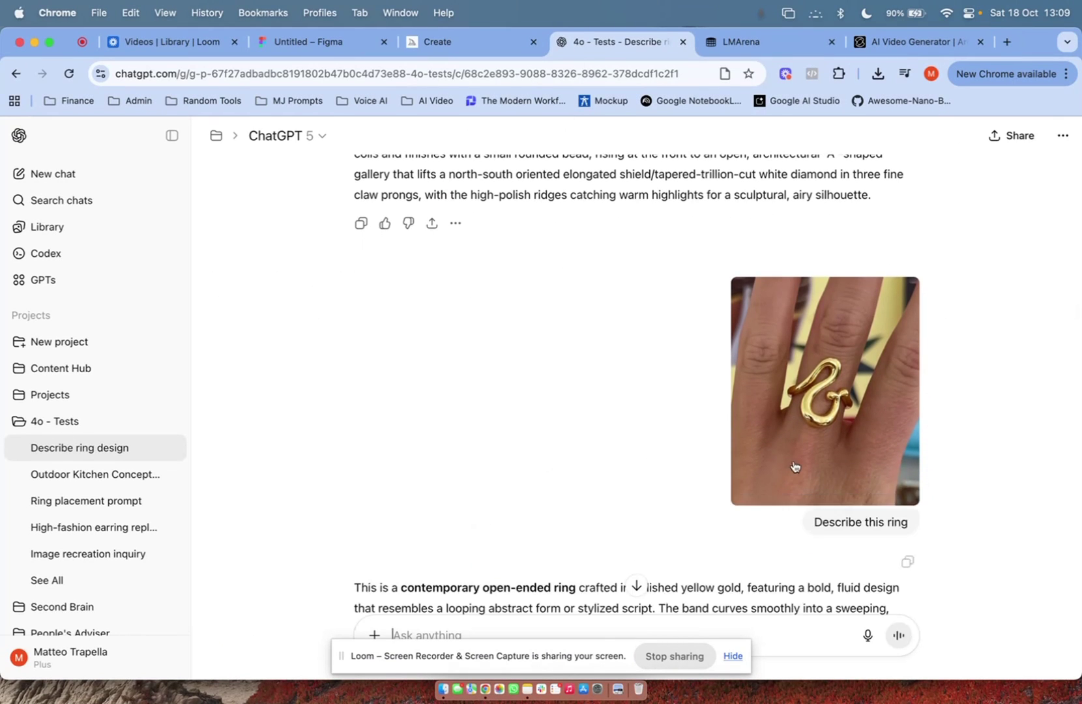
- Enlarge the earlier ring photo and review ChatGPT's ring description reply
click(889, 468)
click(834, 530)
scroll(847, 482, down, 2)
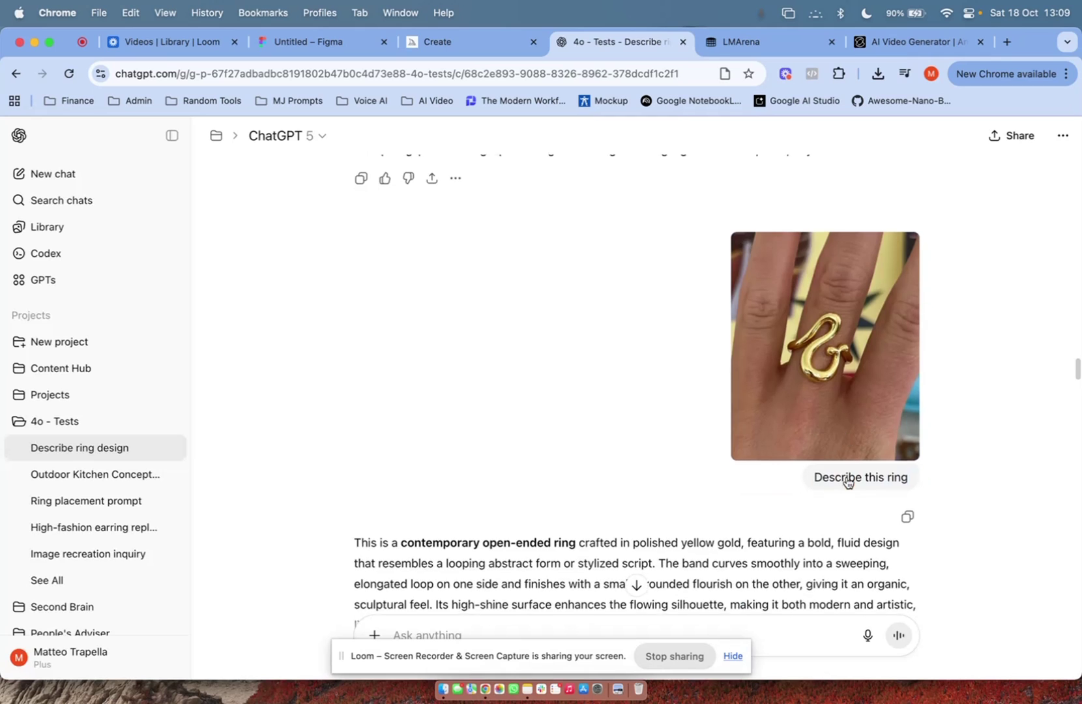
scroll(847, 482, down, 2)
scroll(514, 464, down, 1)
triple_click(507, 467)
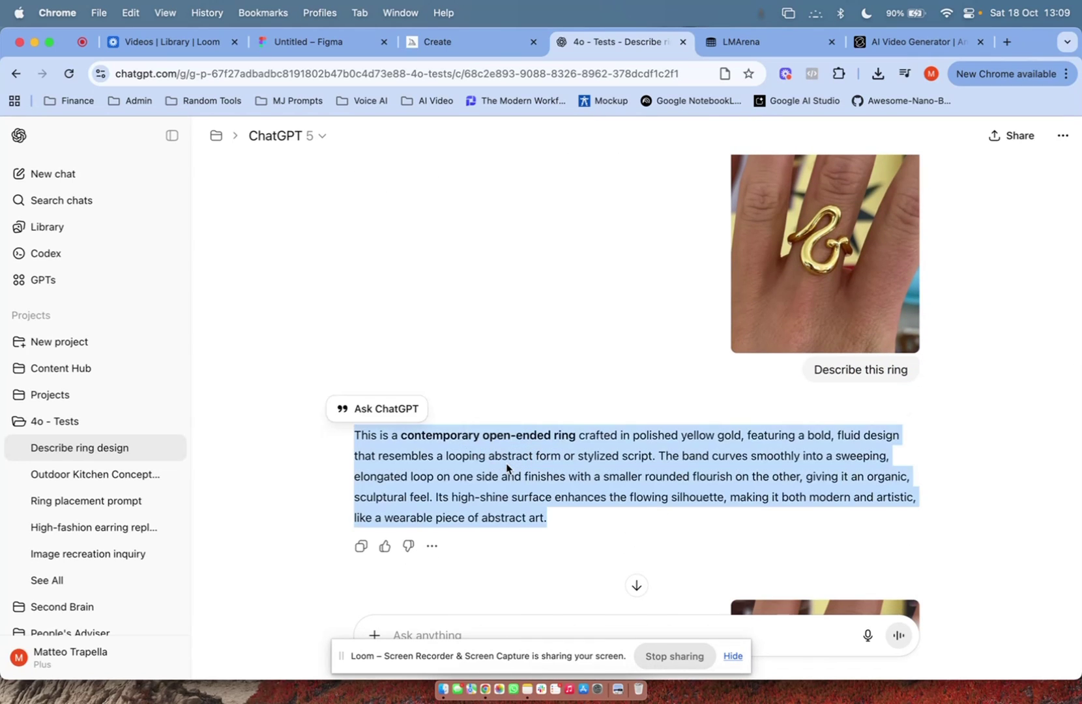
click(507, 467)
- Scroll through the conversation to the ring image-generation prompt
scroll(576, 493, down, 2)
scroll(691, 430, down, 1)
scroll(863, 440, down, 3)
scroll(864, 440, down, 2)
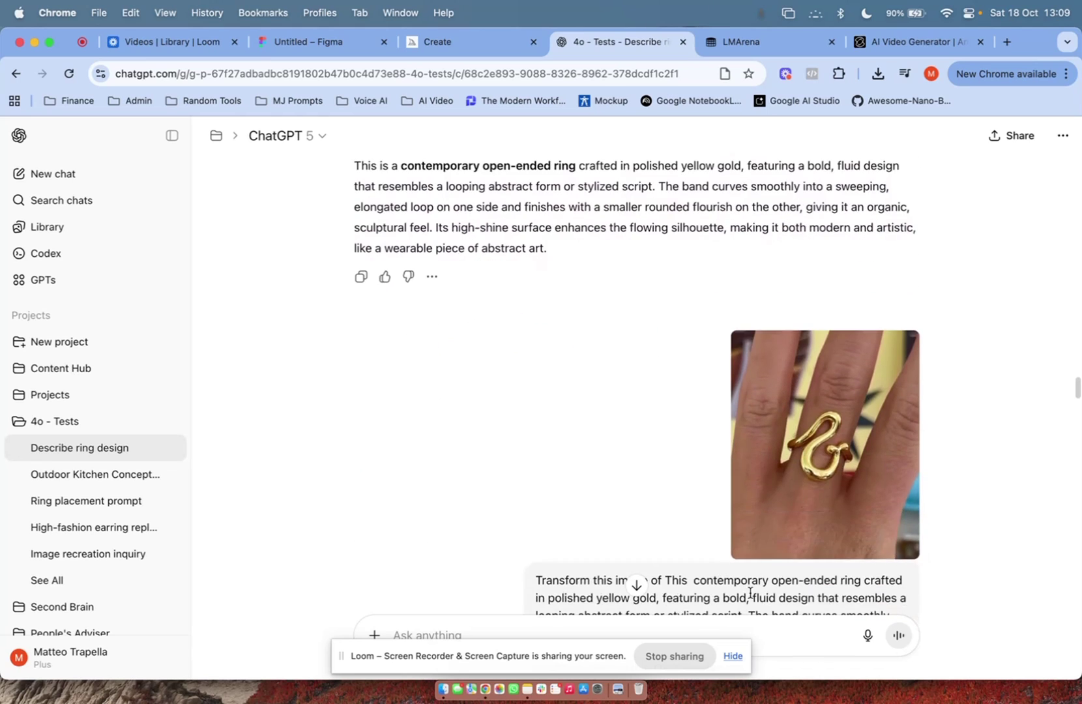
scroll(784, 469, down, 2)
scroll(749, 443, down, 1)
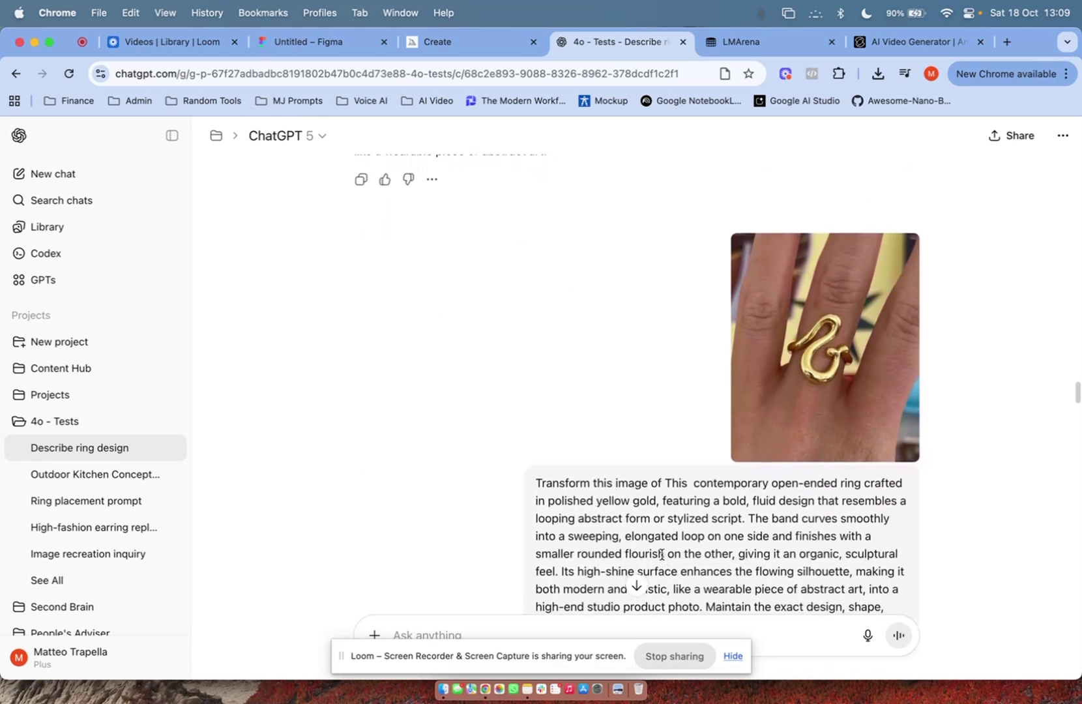
scroll(715, 412, down, 2)
scroll(749, 371, down, 1)
scroll(756, 363, down, 2)
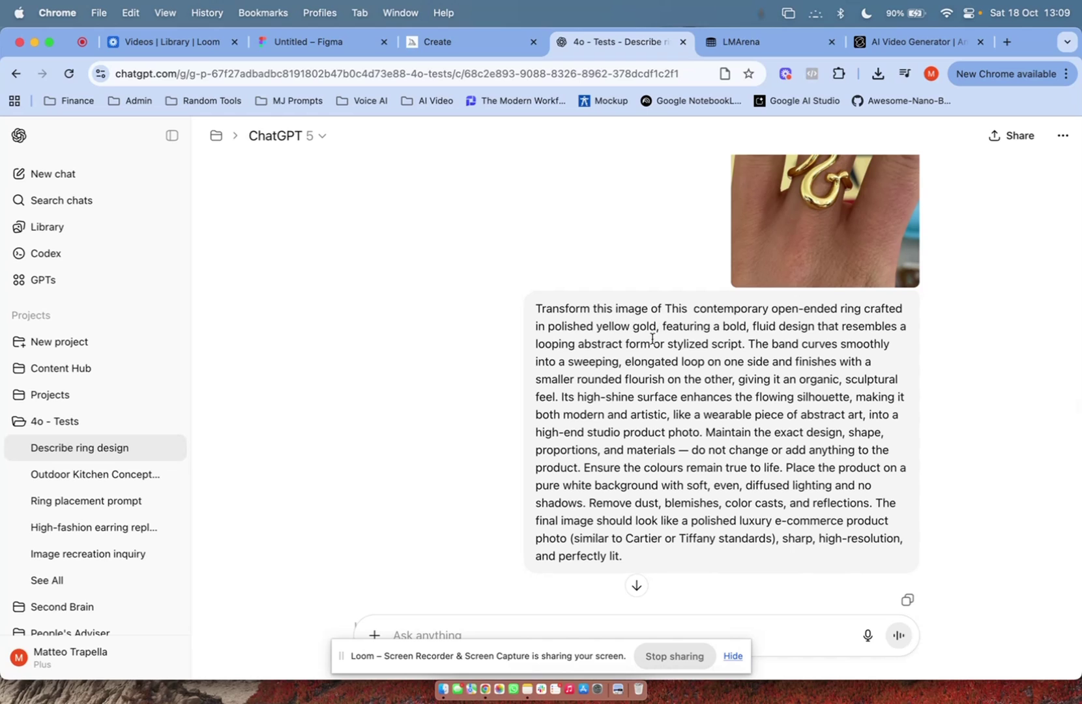
scroll(524, 364, up, 5)
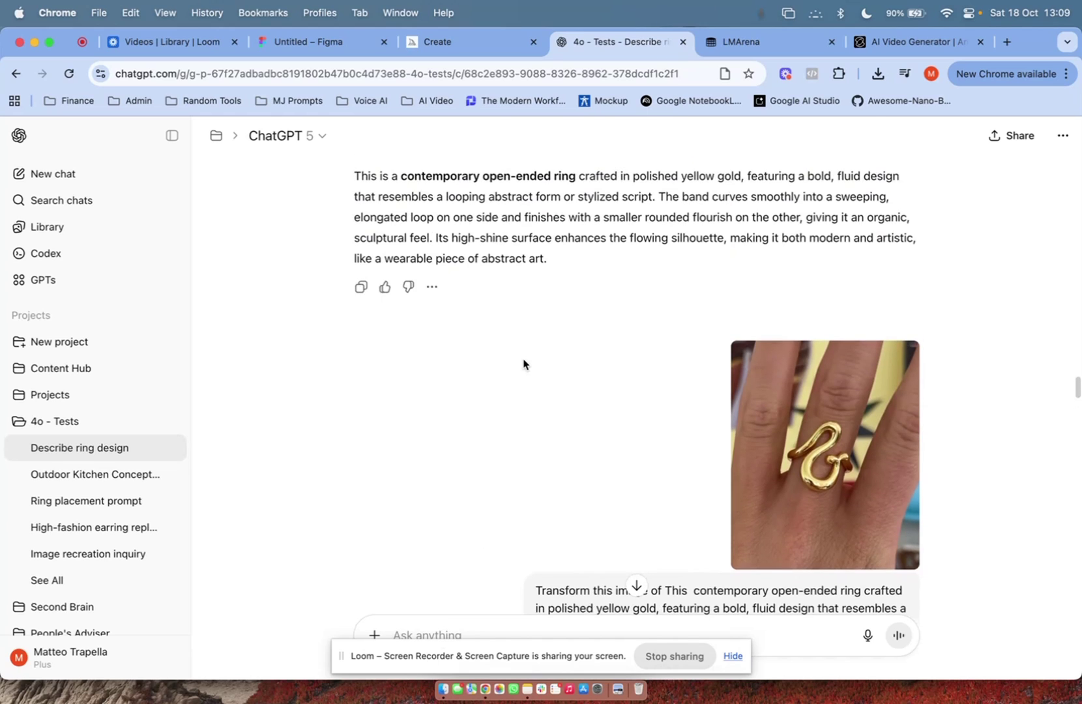
scroll(541, 326, up, 1)
drag(554, 295, 354, 213)
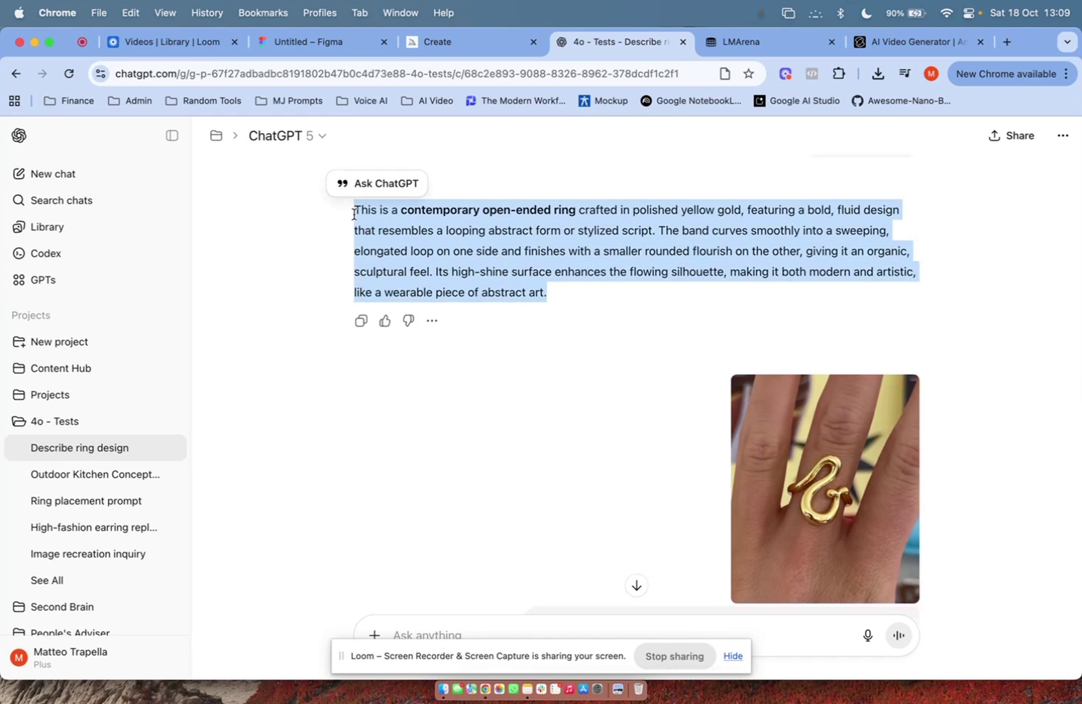
scroll(355, 215, down, 5)
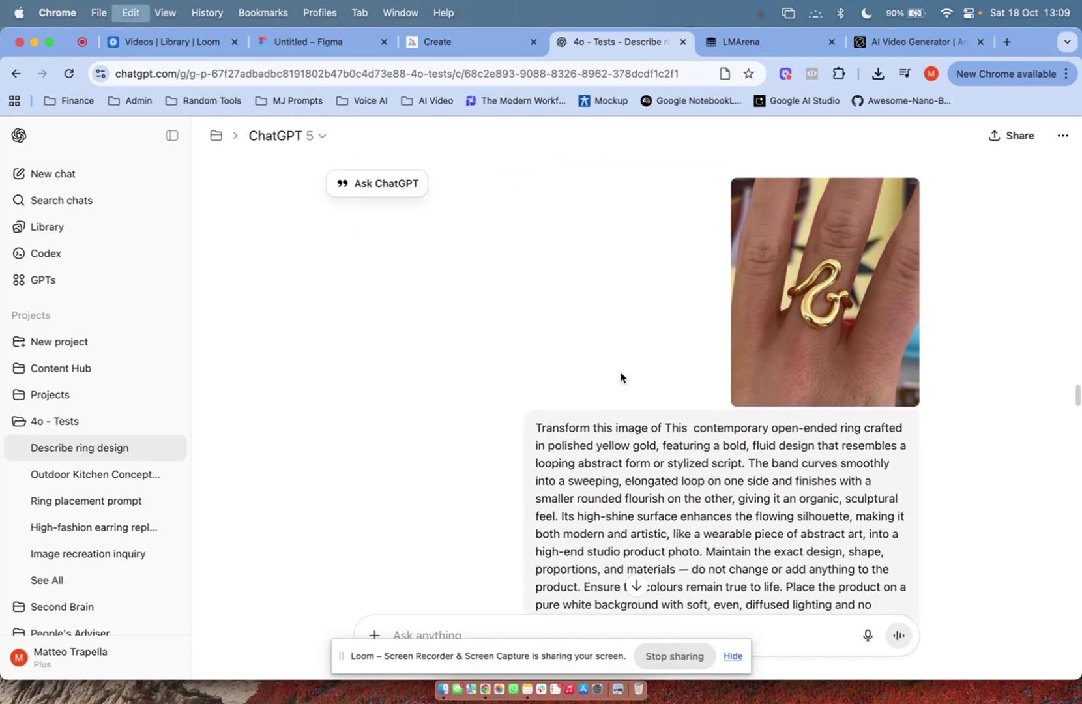
scroll(684, 388, up, 3)
scroll(724, 398, up, 2)
scroll(724, 376, down, 3)
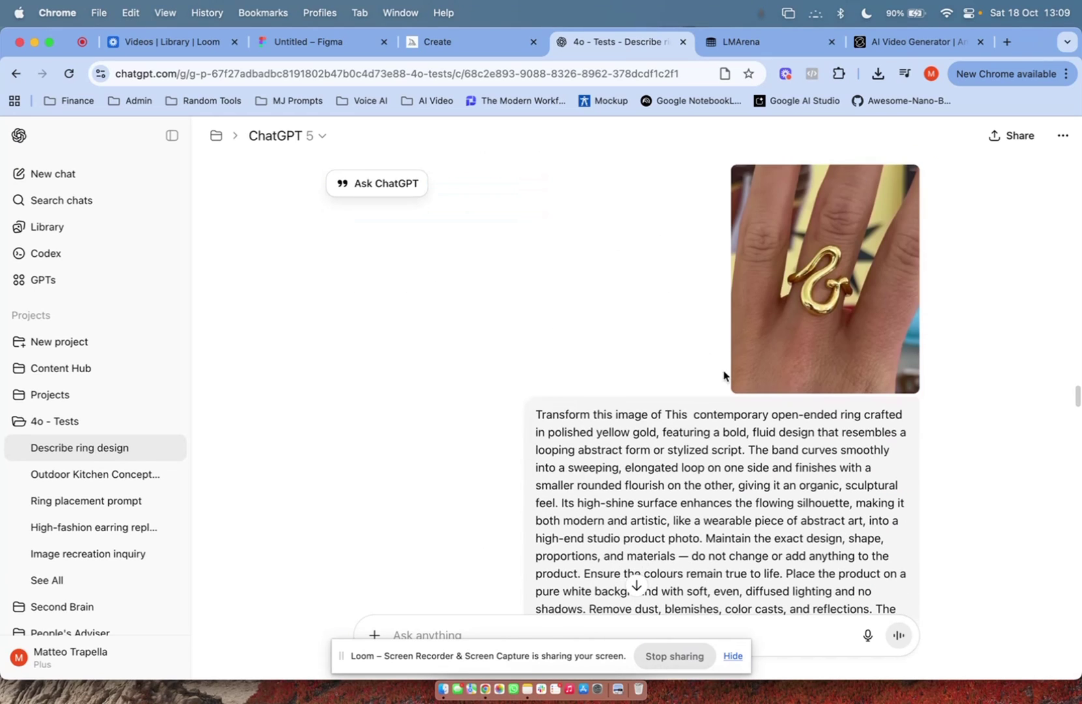
mouse_move(665, 415)
mouse_down()
mouse_move(755, 458)
mouse_move(849, 435)
mouse_up()
scroll(717, 450, down, 2)
scroll(880, 410, down, 2)
- Select the prompt from 'into a' to 'perfectly lit' and scroll to the gold ring studio shot
drag(868, 367, 881, 509)
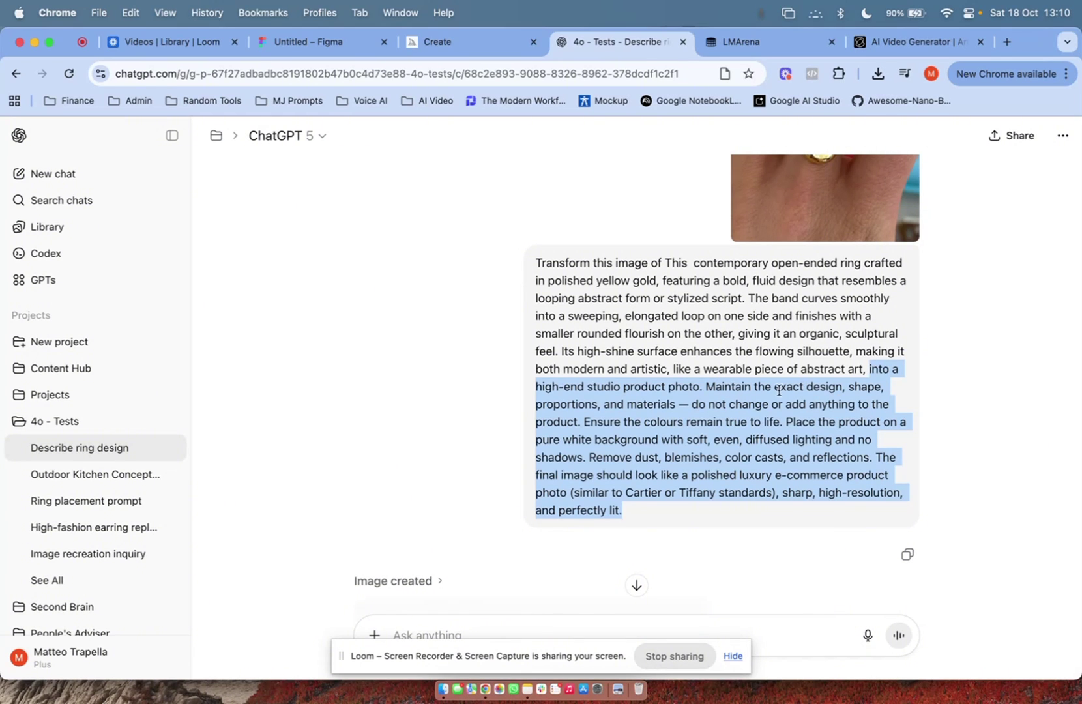
scroll(798, 399, down, 1)
scroll(798, 399, down, 2)
scroll(798, 399, down, 2)
scroll(797, 399, down, 3)
scroll(586, 406, down, 2)
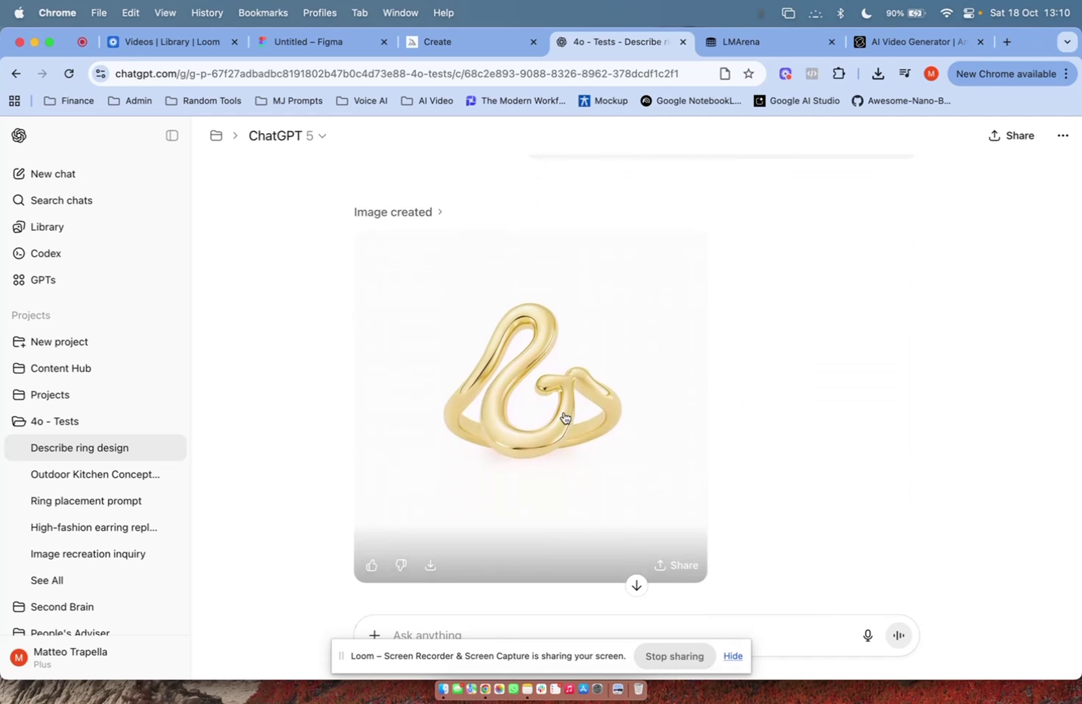
- Open IMG_5134.jpg and Test 2 - Ecom shot.png side by side in Preview
click(564, 418)
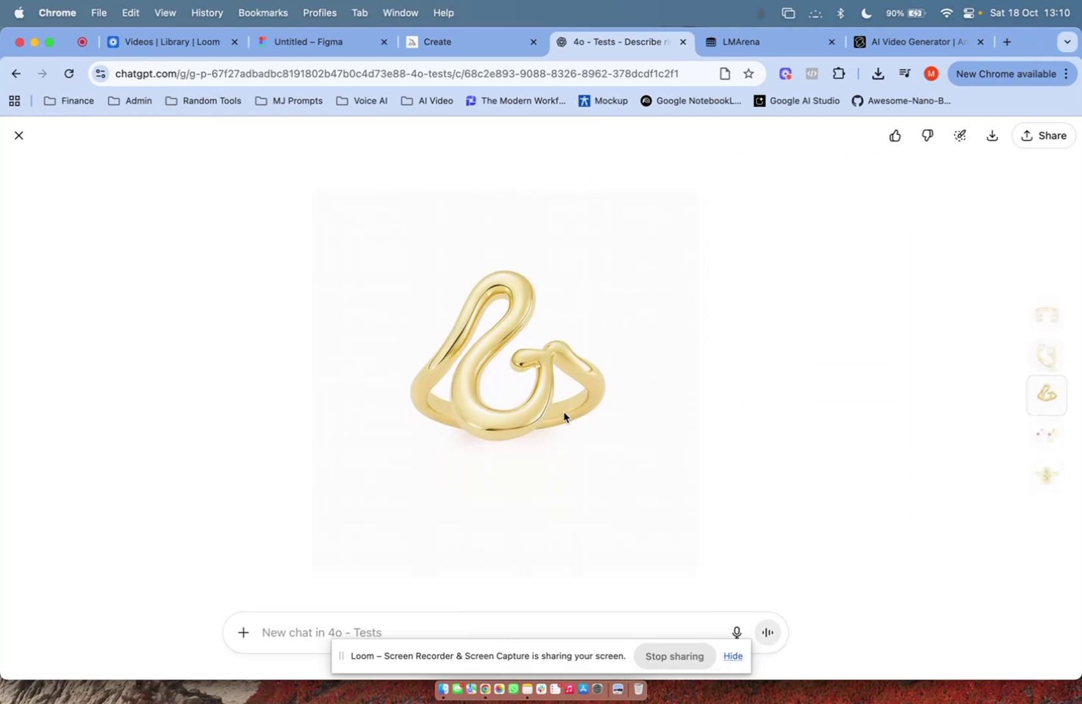
key(ctrl+Right)
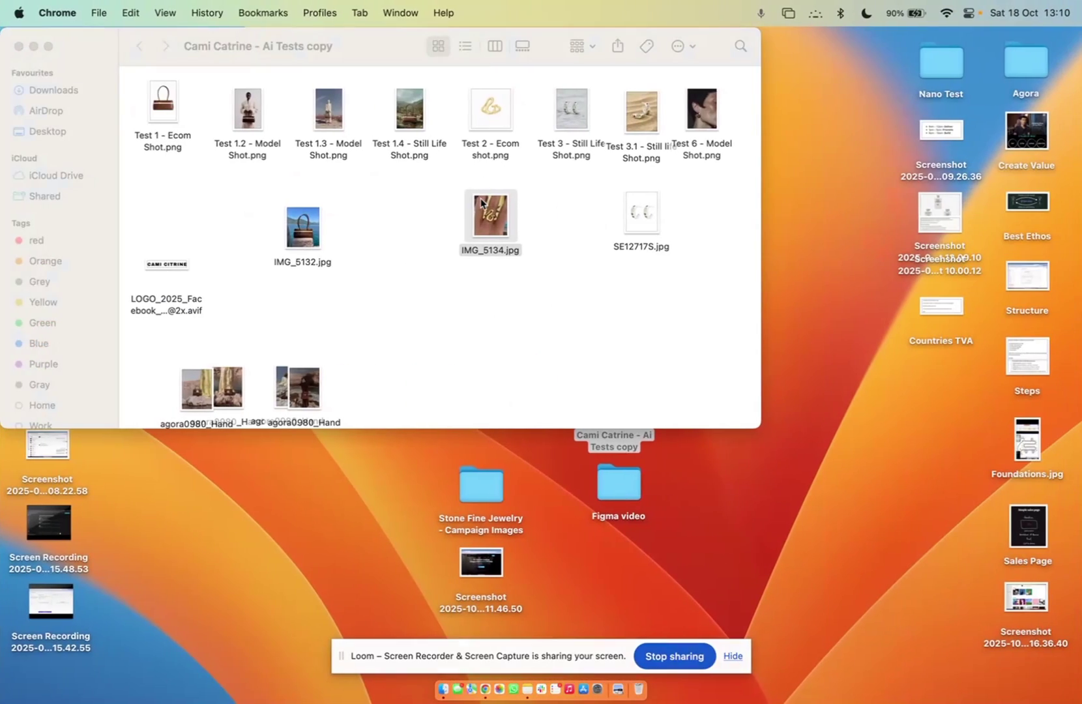
double_click(482, 199)
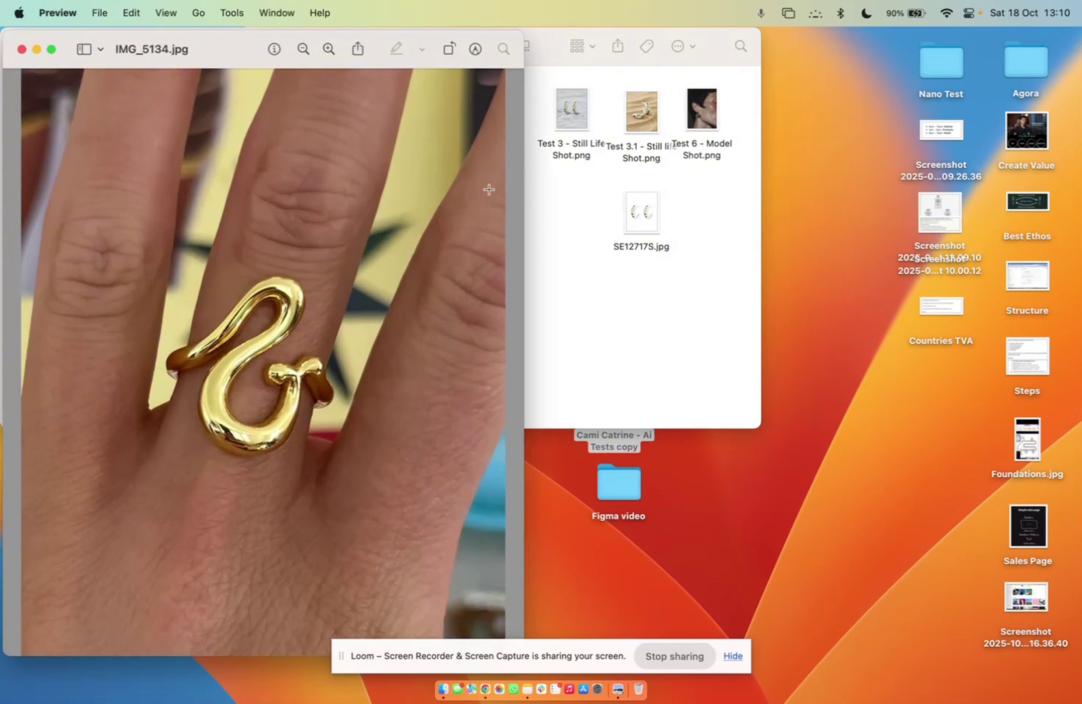
click(529, 153)
double_click(493, 115)
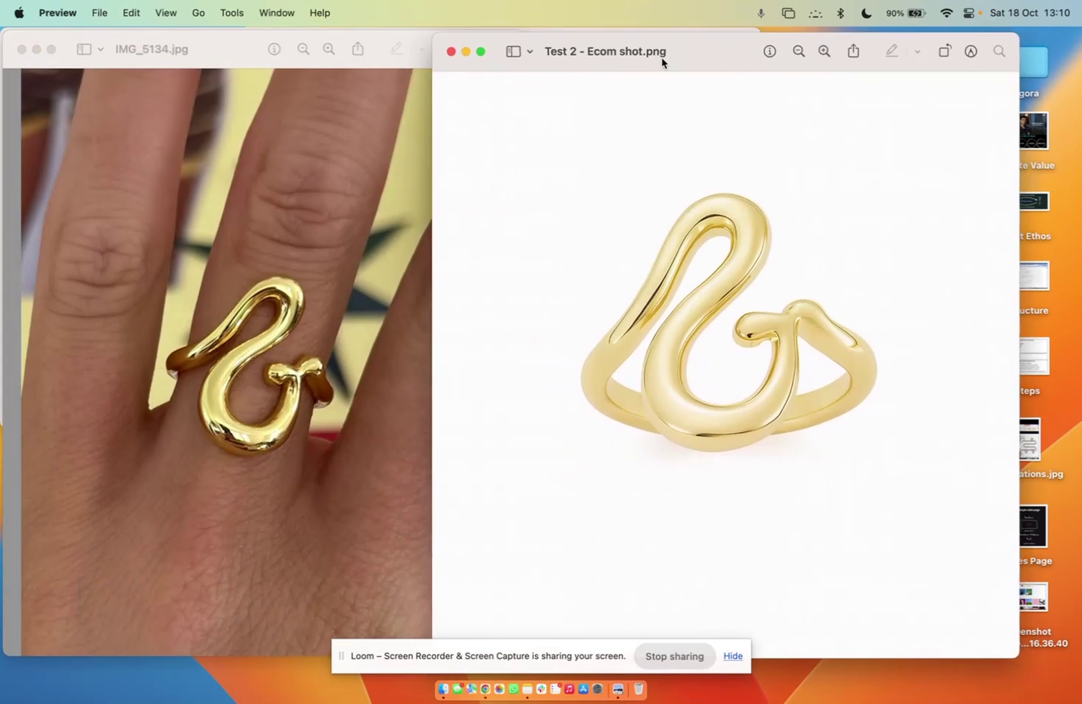
drag(229, 60, 712, 72)
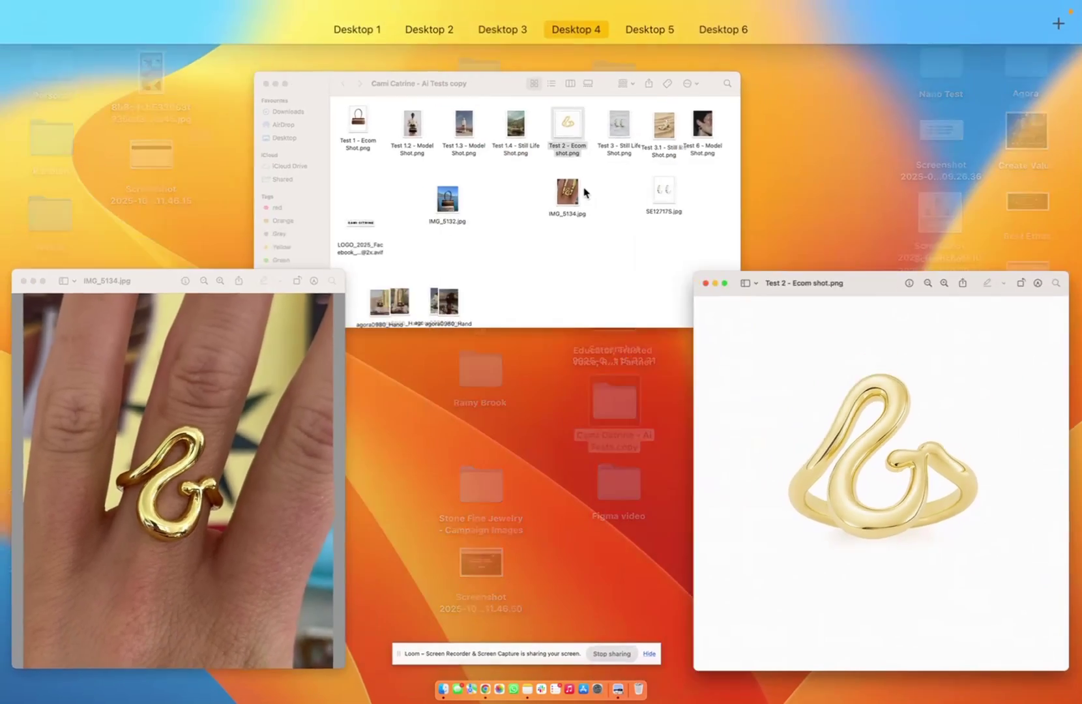
- Close the Ai Tests Finder window and return to ChatGPT's generated ring image
click(489, 261)
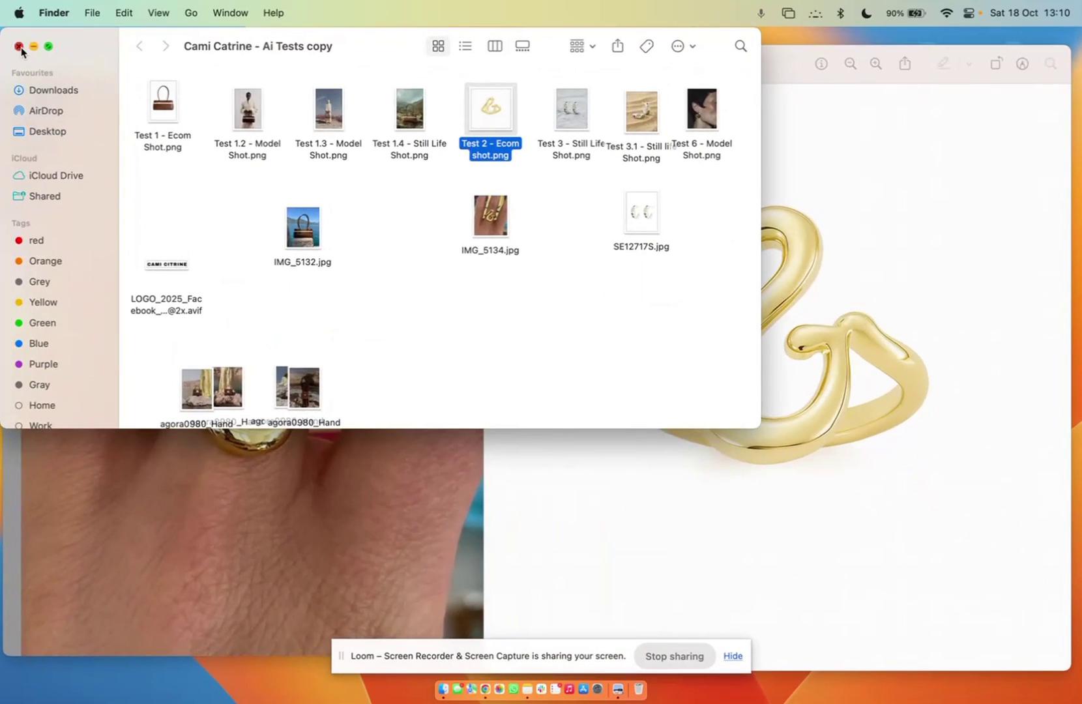
click(18, 46)
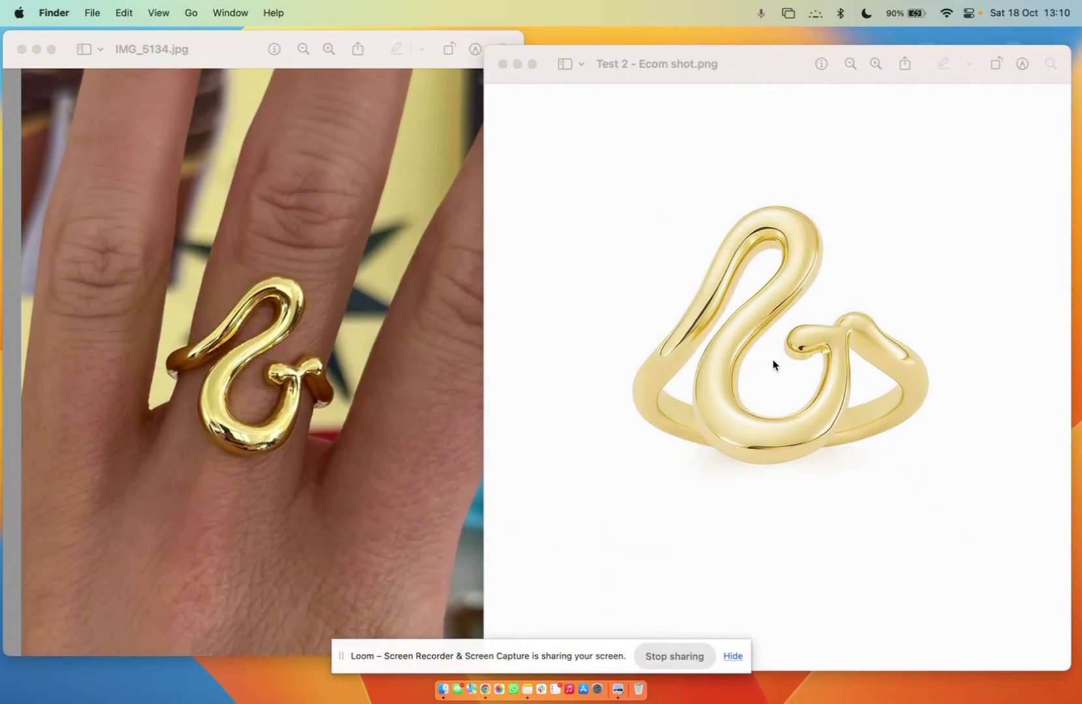
key(ctrl+Right)
key(ctrl+Right)
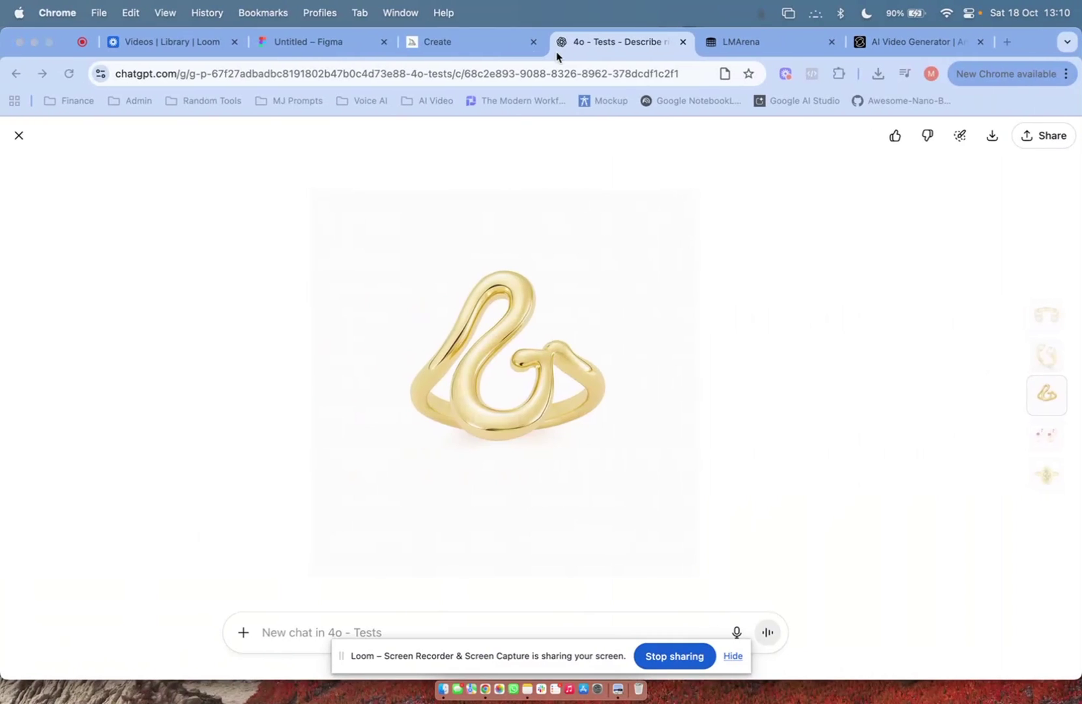
- Return to the Figma workflow board and zoom into the face + glasses = result row
click(284, 42)
scroll(547, 443, up, 3)
scroll(547, 444, up, 3)
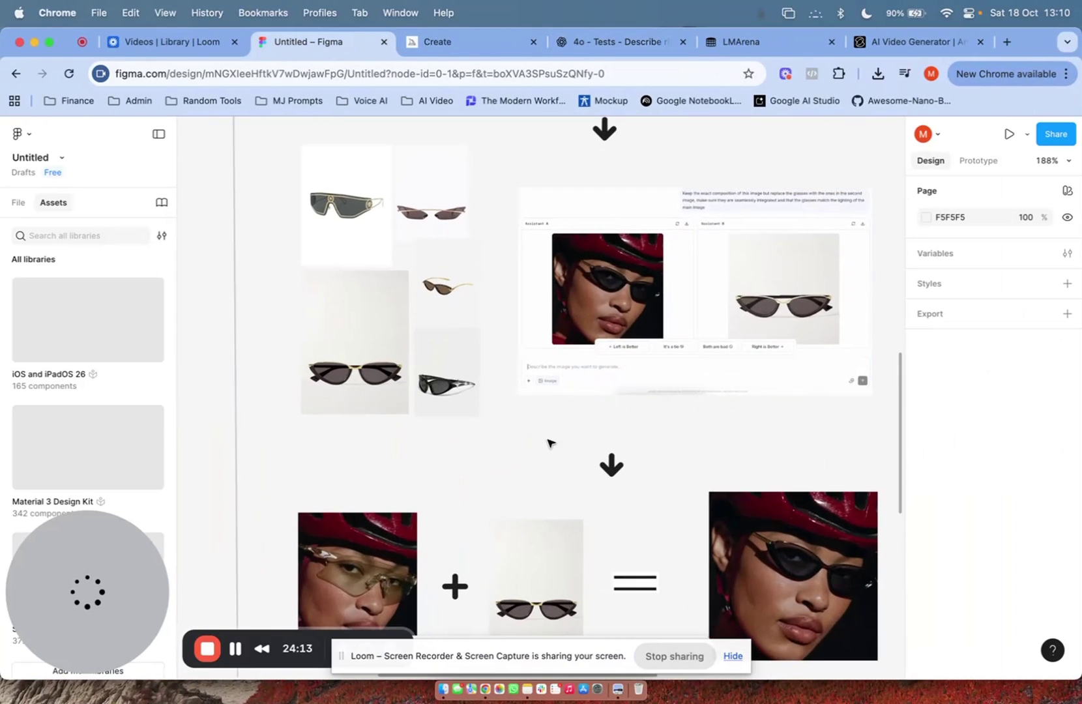
scroll(548, 443, down, 5)
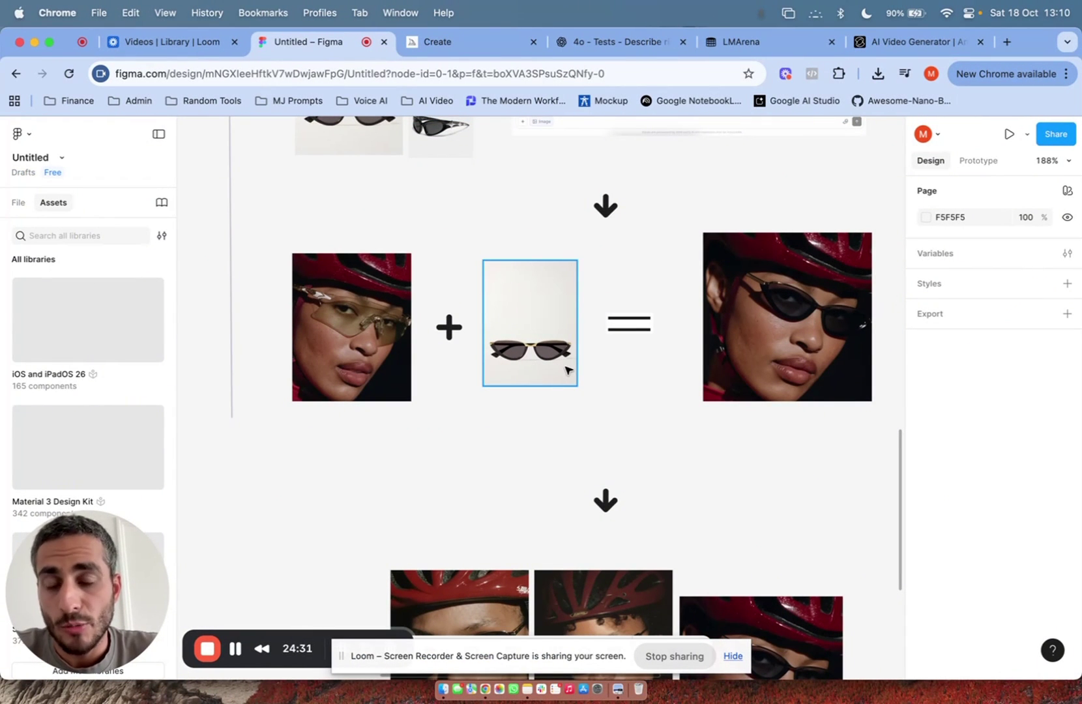
scroll(565, 369, down, 5)
scroll(567, 368, down, 3)
scroll(567, 367, up, 1)
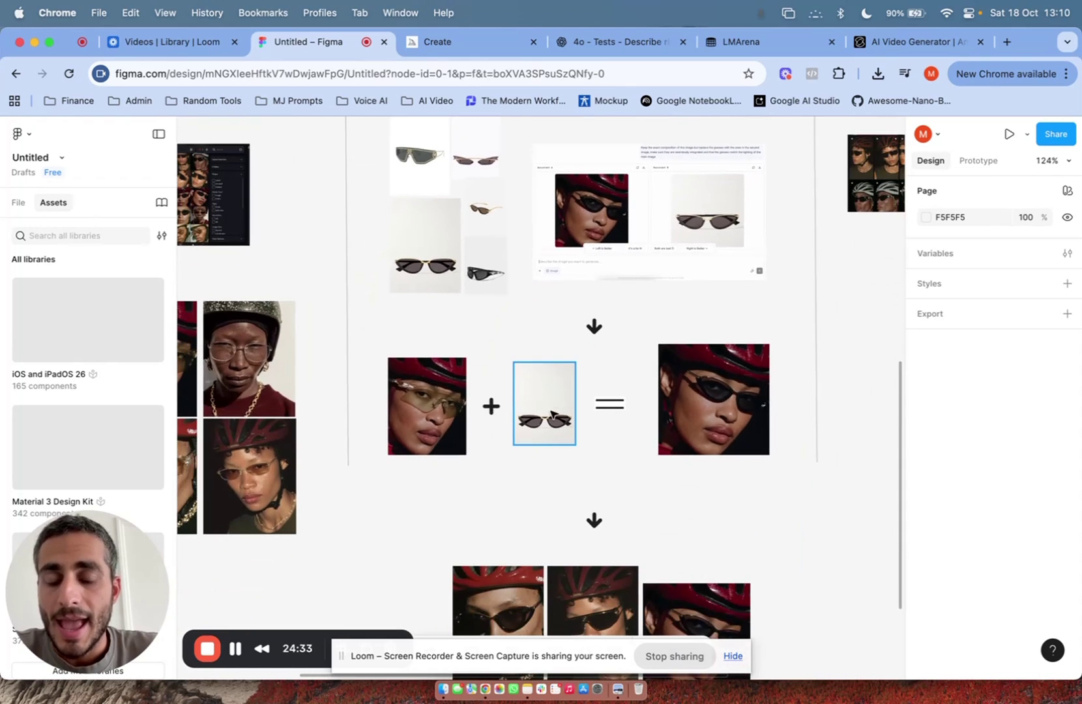
scroll(541, 435, up, 3)
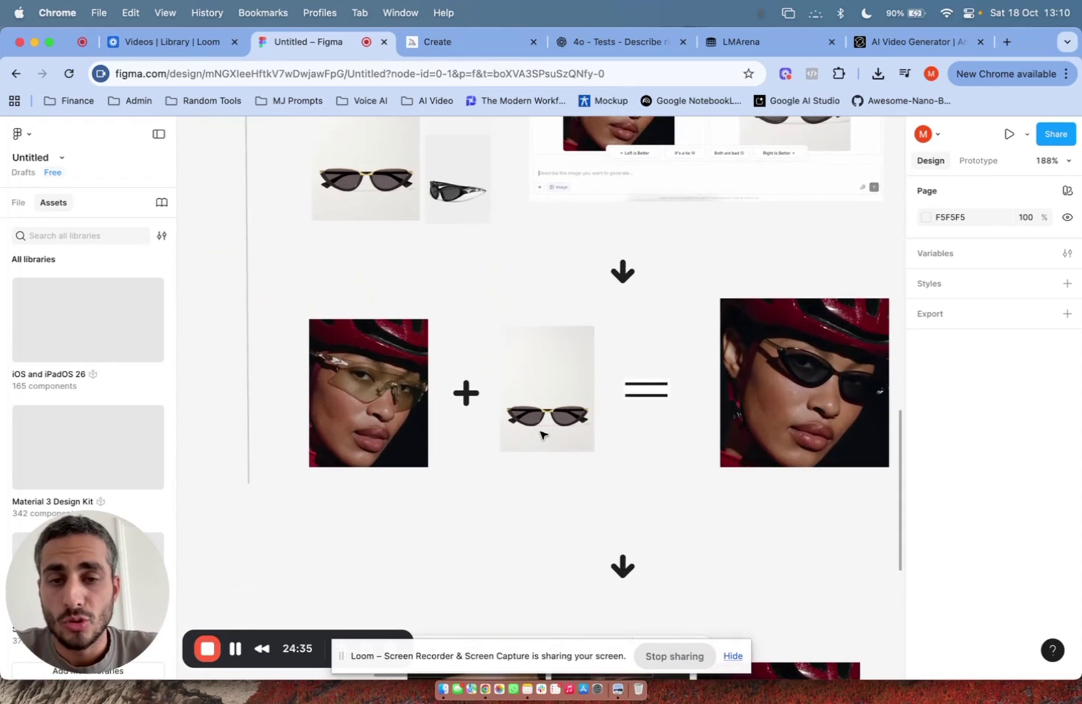
- Zoom back out to see the whole three-column eyewear workflow board
scroll(737, 456, right, 2)
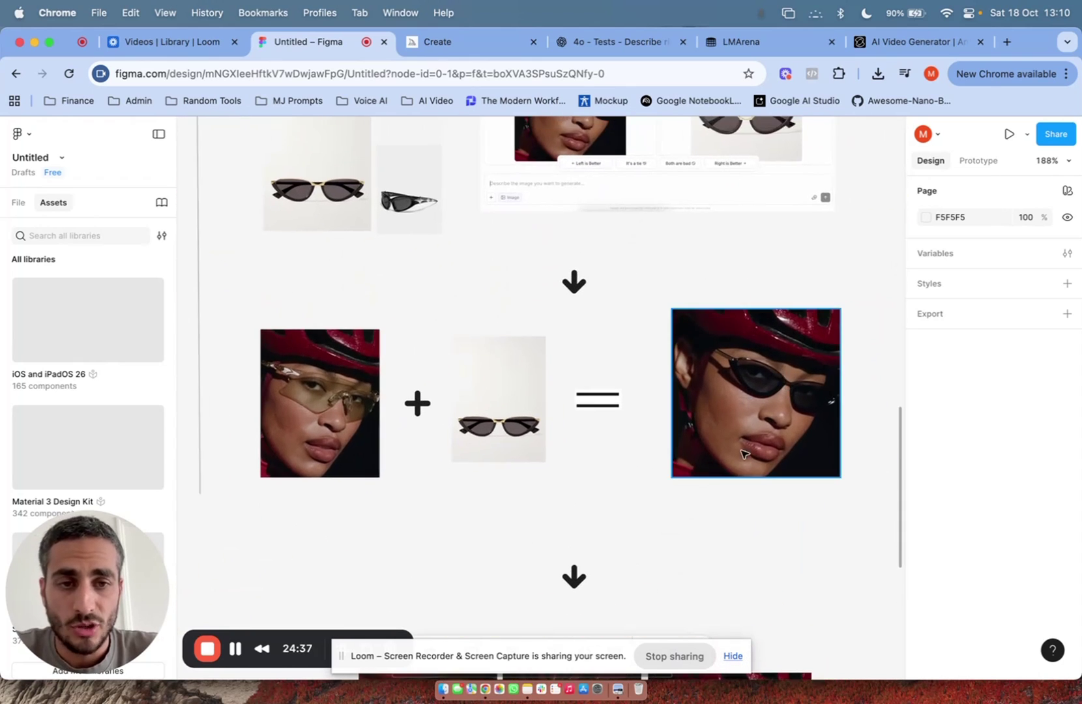
scroll(665, 454, down, 2)
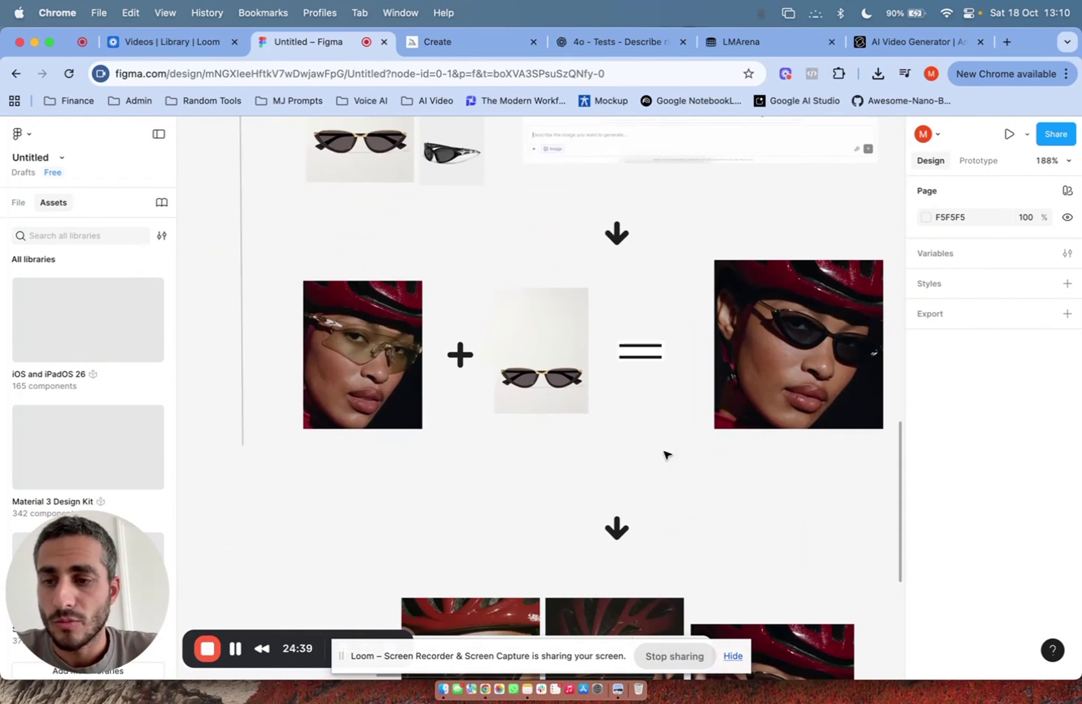
scroll(365, 391, down, 3)
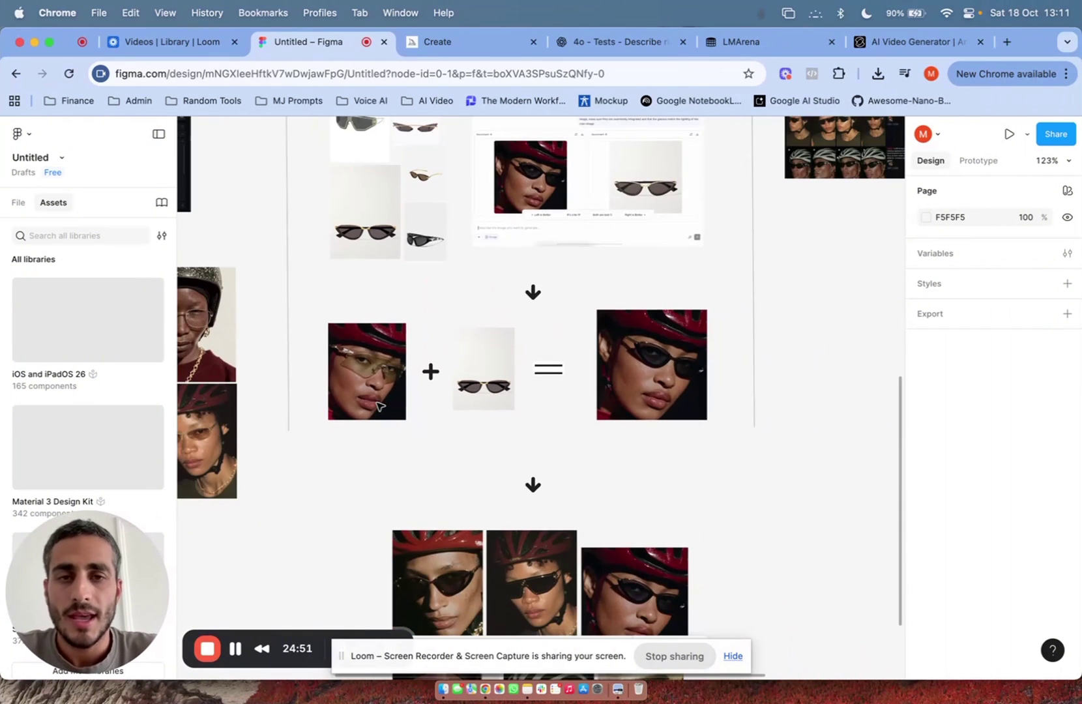
scroll(334, 388, down, 4)
scroll(334, 388, down, 2)
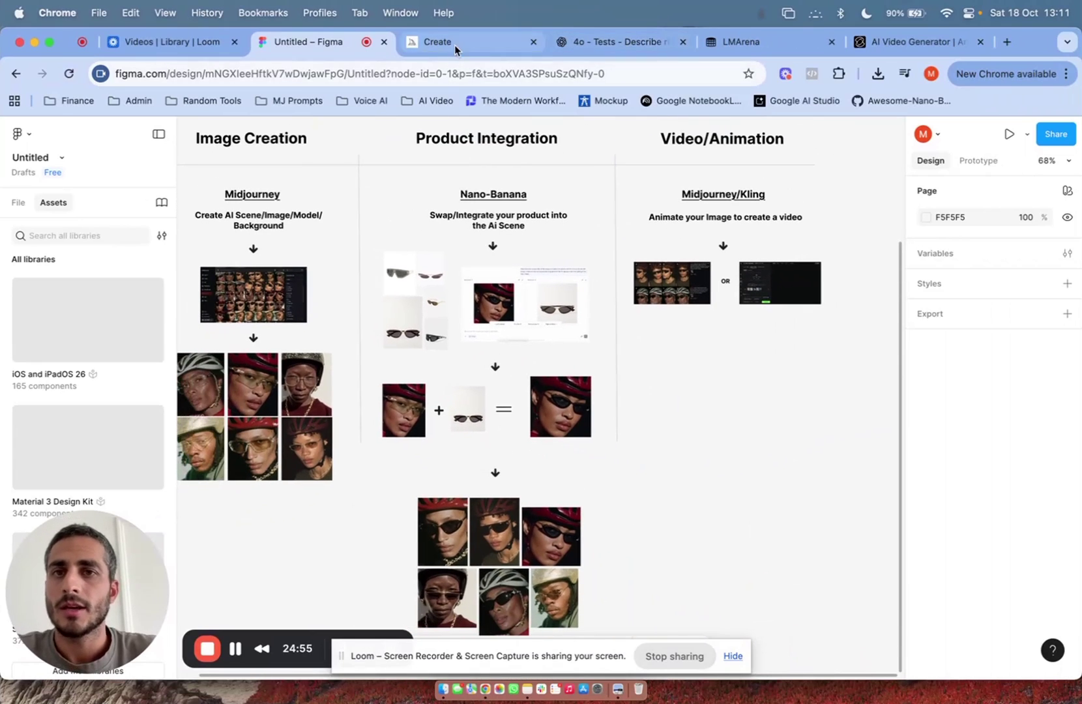
- Browse Midjourney's Organize archive of generated helmet-and-eyewear portraits
click(454, 44)
click(72, 382)
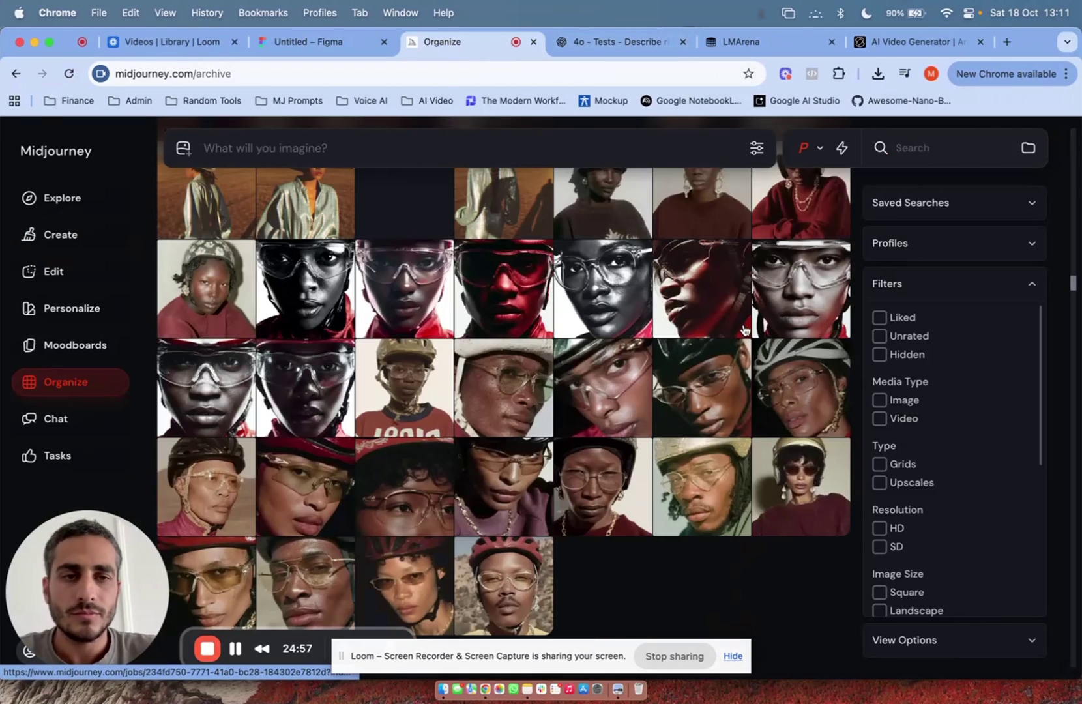
scroll(744, 331, down, 5)
scroll(744, 330, up, 5)
scroll(744, 330, up, 5)
scroll(745, 331, up, 5)
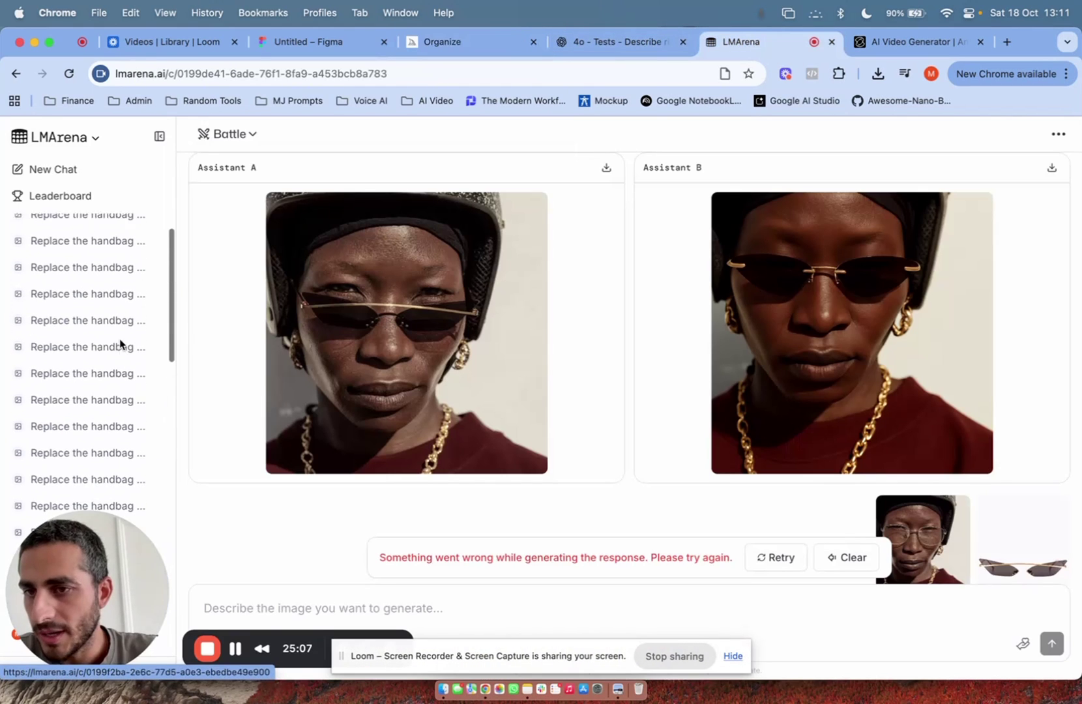
- Open three earlier 'Keep the exact composition' glasses-swap battles from the LMArena sidebar
scroll(120, 344, down, 3)
scroll(121, 344, down, 3)
click(98, 367)
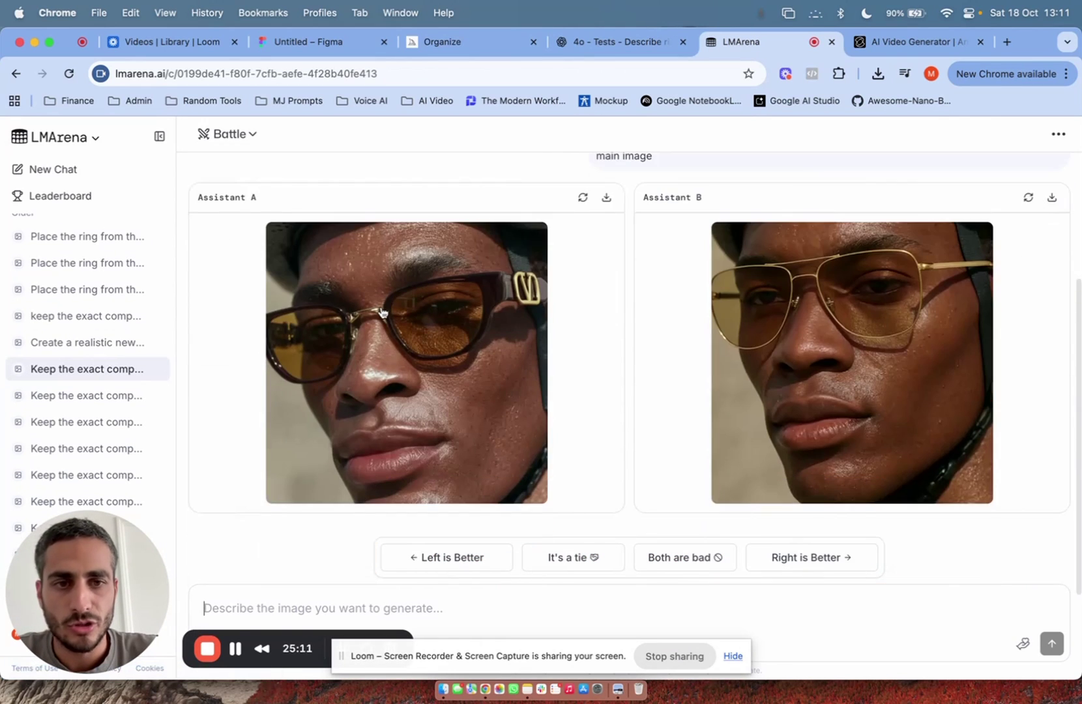
click(135, 392)
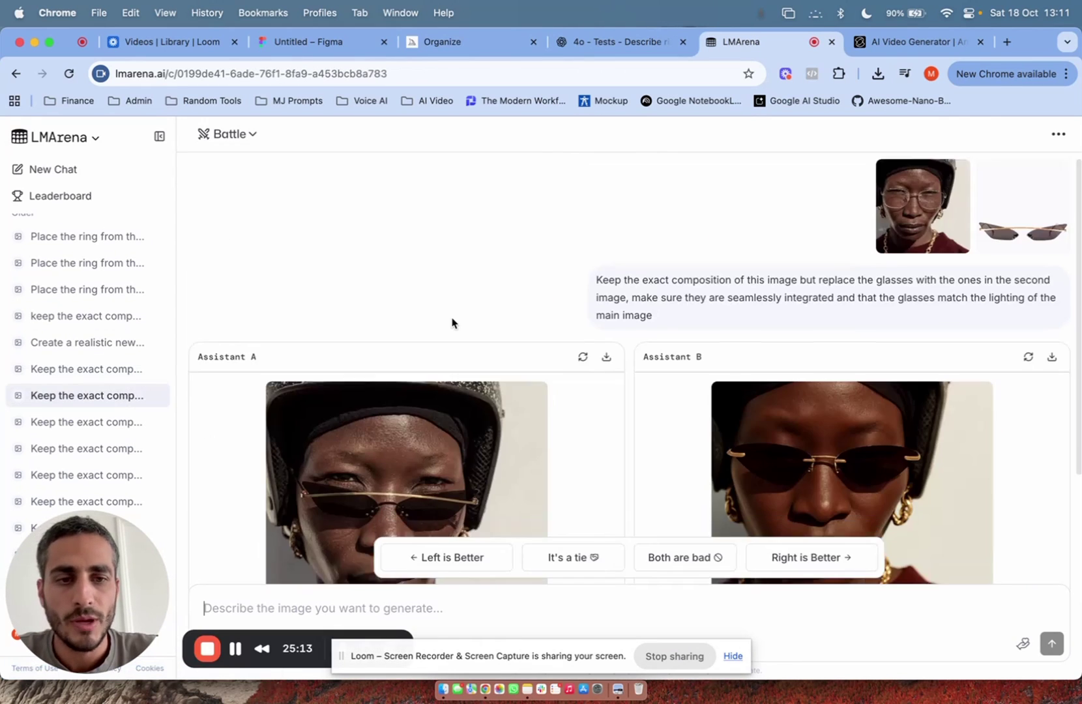
click(131, 422)
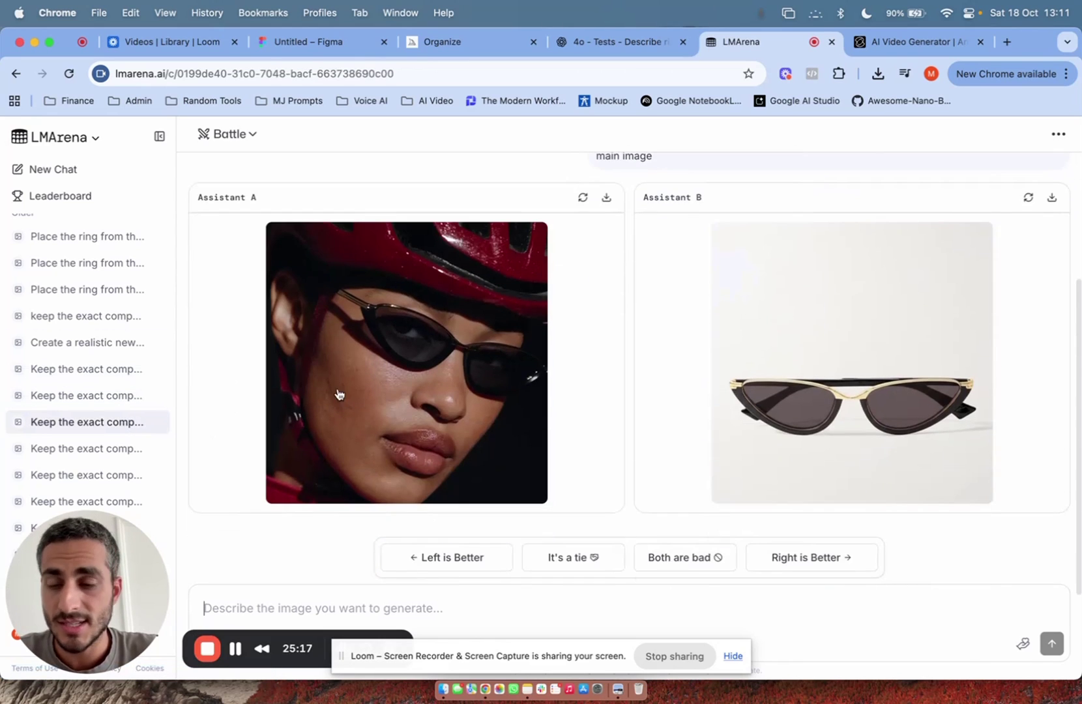
- Open four more glasses-swap battles further down the sidebar history
scroll(120, 408, down, 2)
scroll(120, 407, down, 1)
click(92, 352)
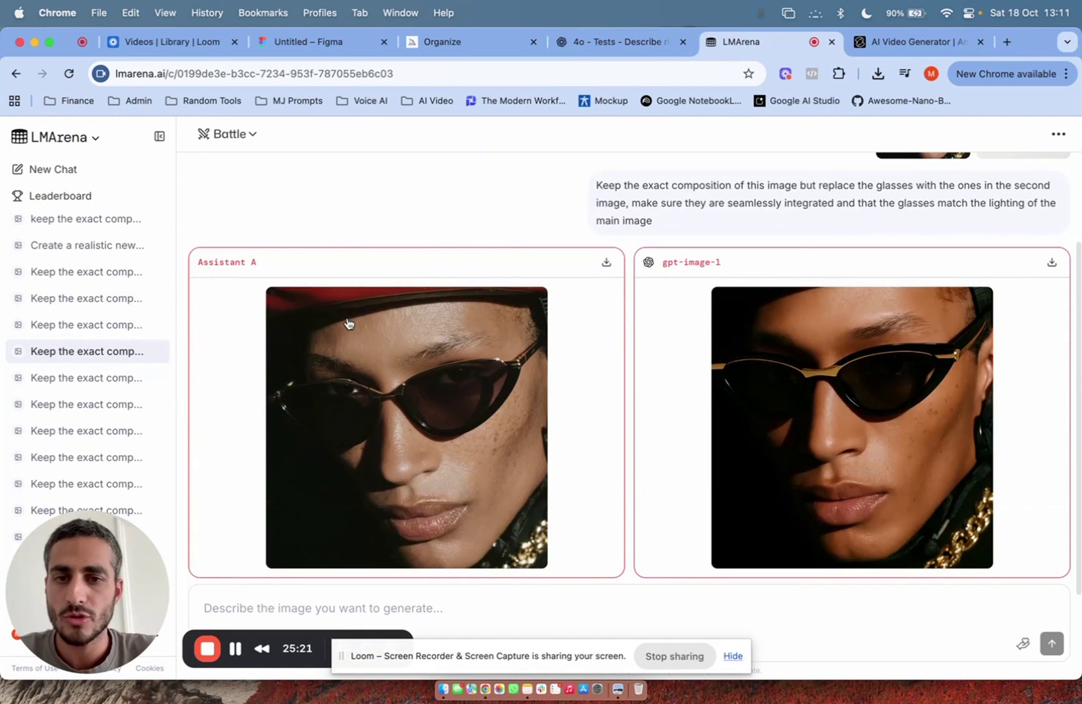
click(135, 380)
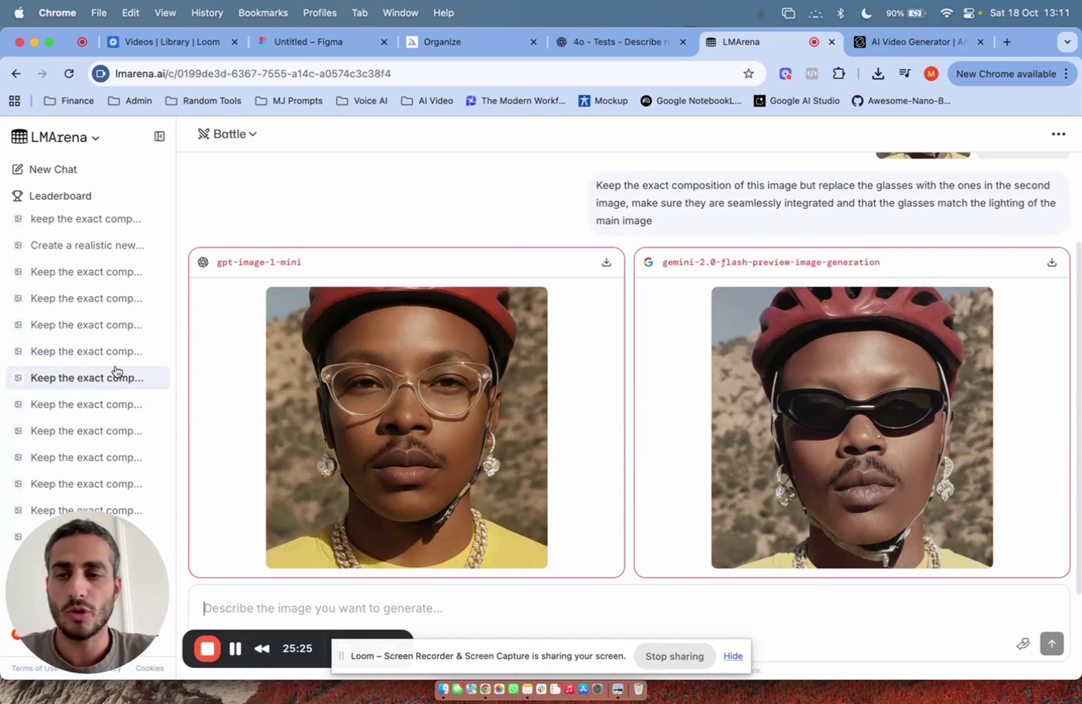
scroll(115, 371, down, 2)
click(98, 359)
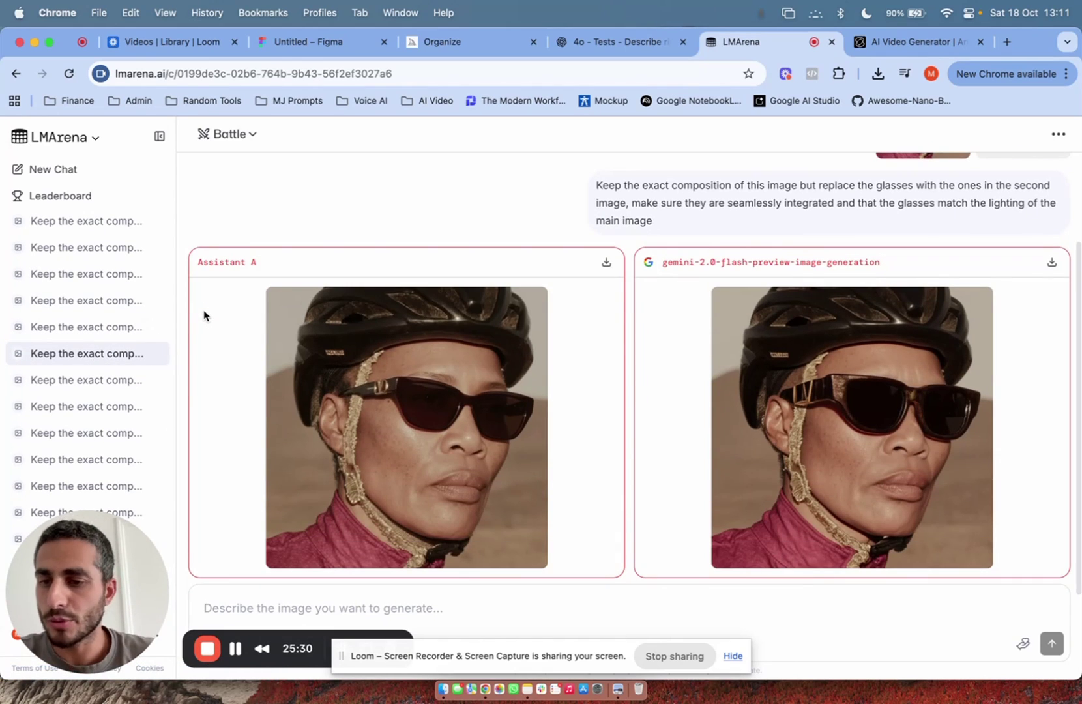
click(109, 380)
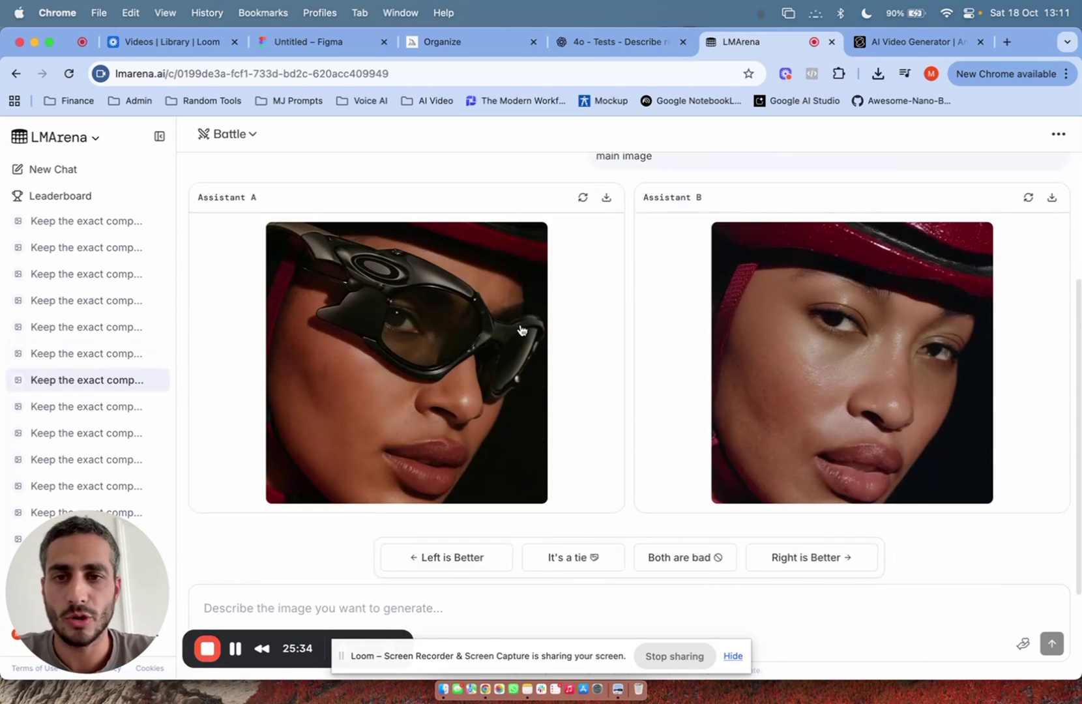
- Enlarge and close the sport-sunglasses results from Assistant A and Assistant B
scroll(684, 276, up, 3)
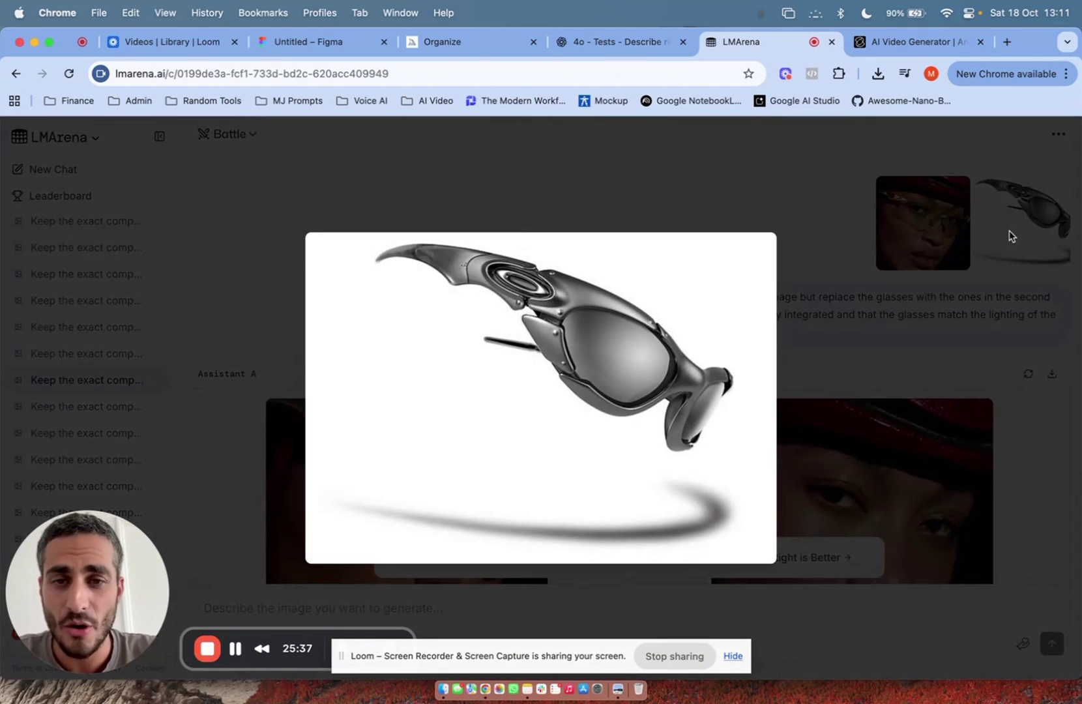
click(1009, 236)
scroll(753, 300, down, 3)
click(430, 420)
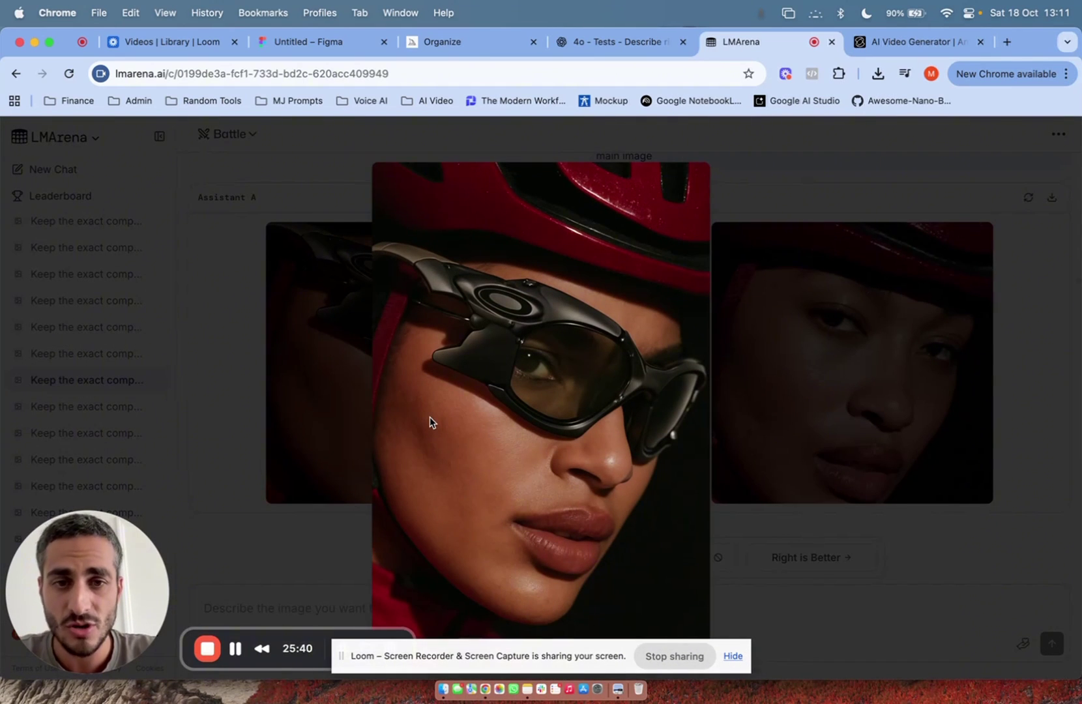
click(429, 420)
scroll(430, 422, up, 3)
scroll(910, 467, down, 3)
click(911, 467)
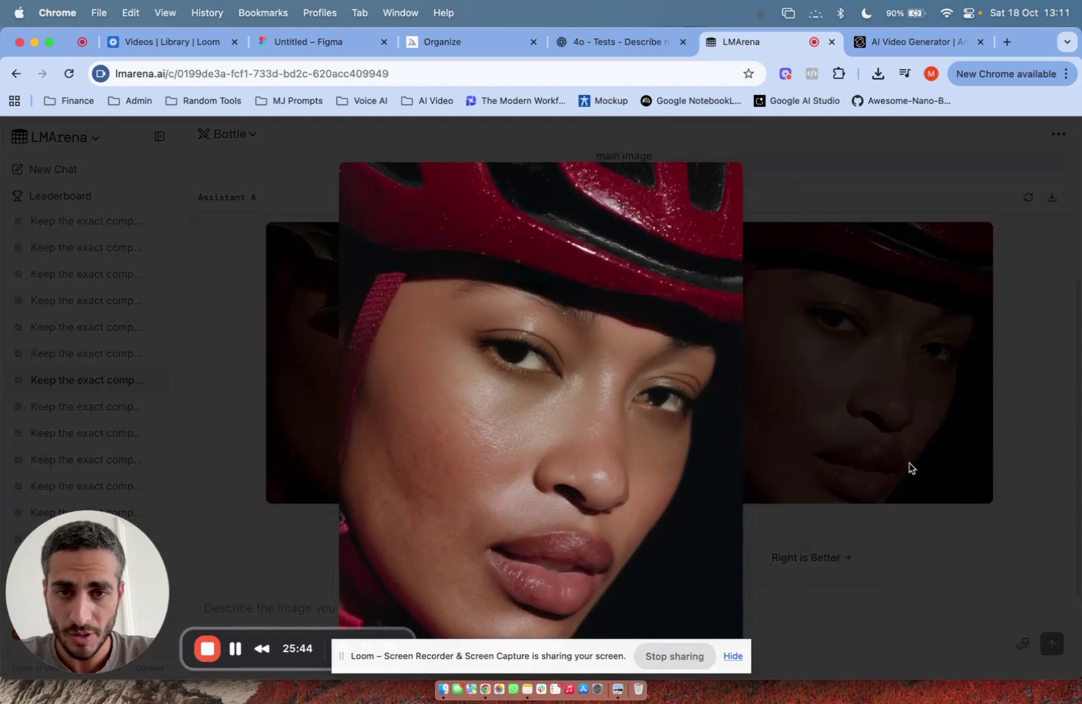
click(910, 468)
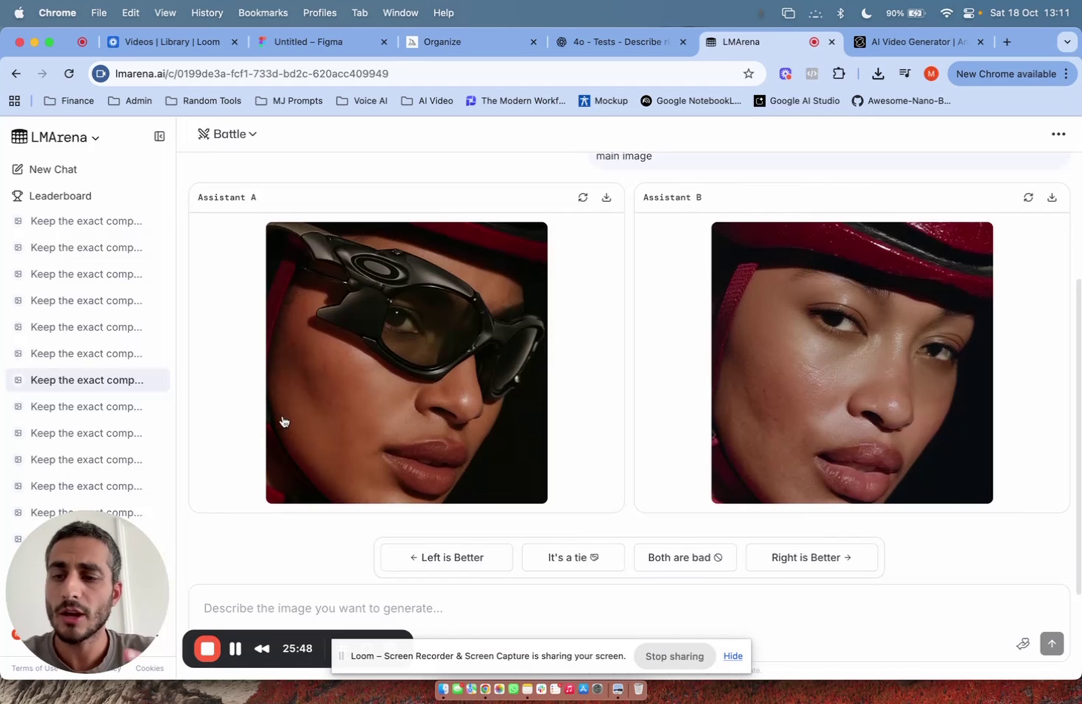
- Open two more battle chats and enlarge Assistant B's white-helmet sunglasses portrait
click(89, 404)
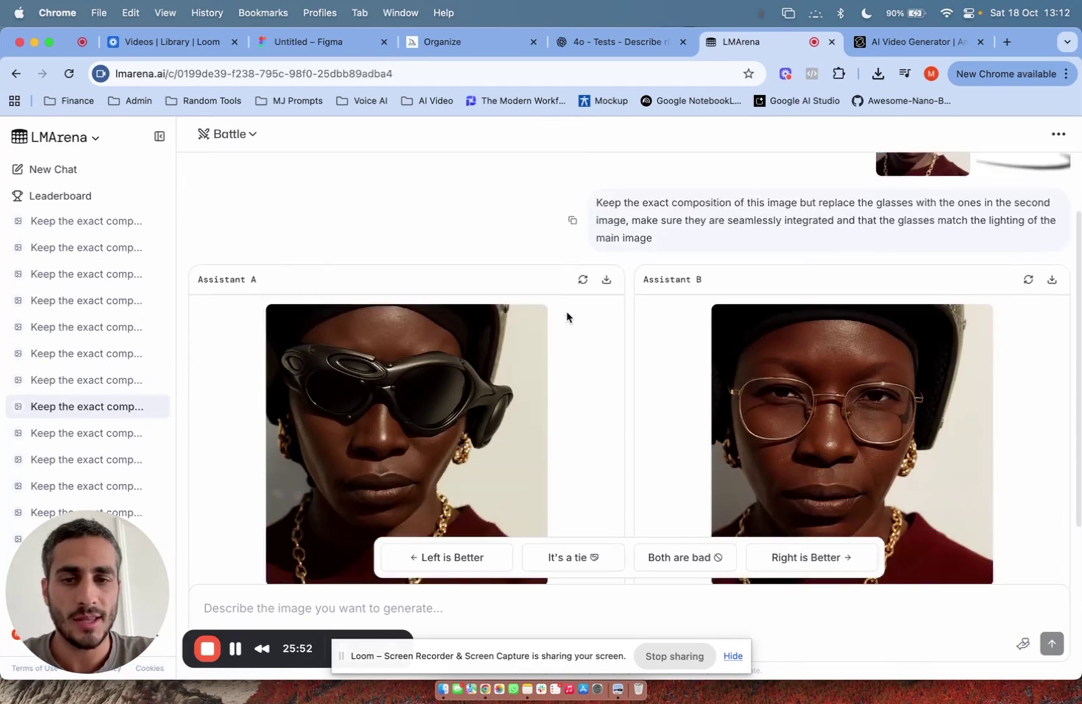
click(82, 440)
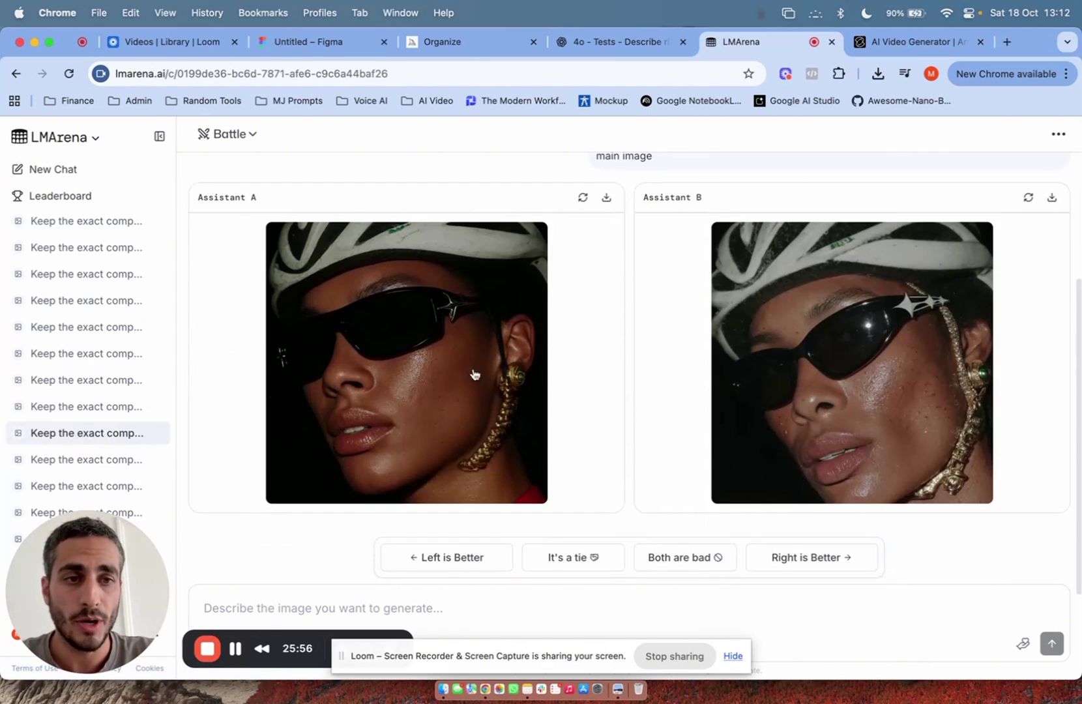
click(746, 353)
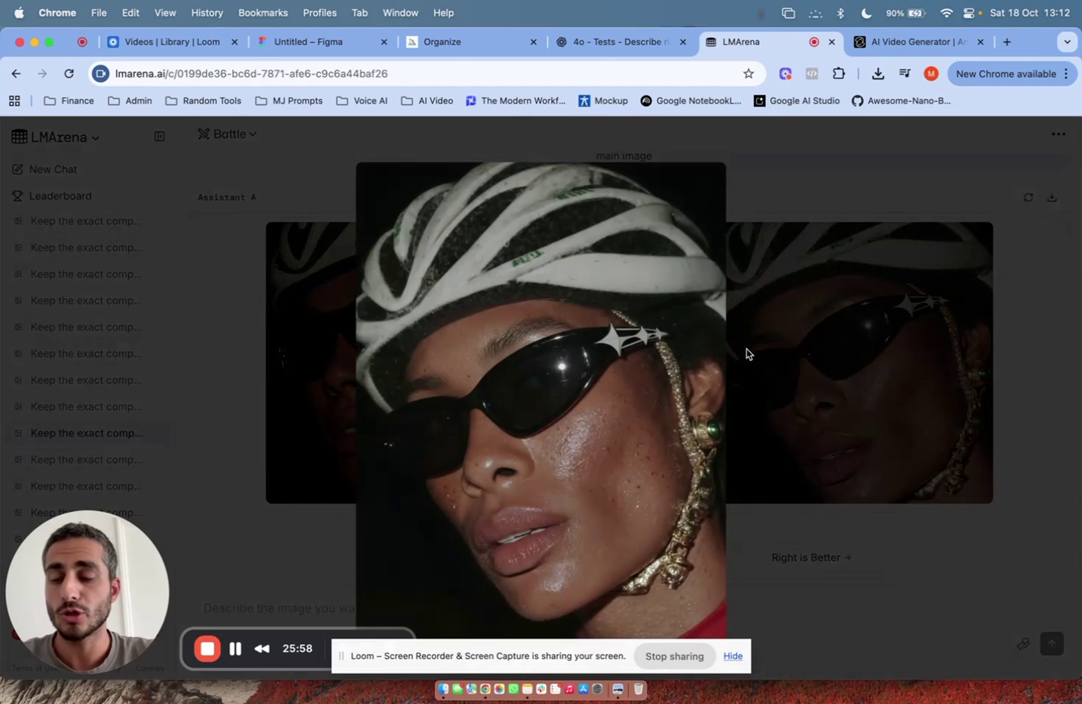